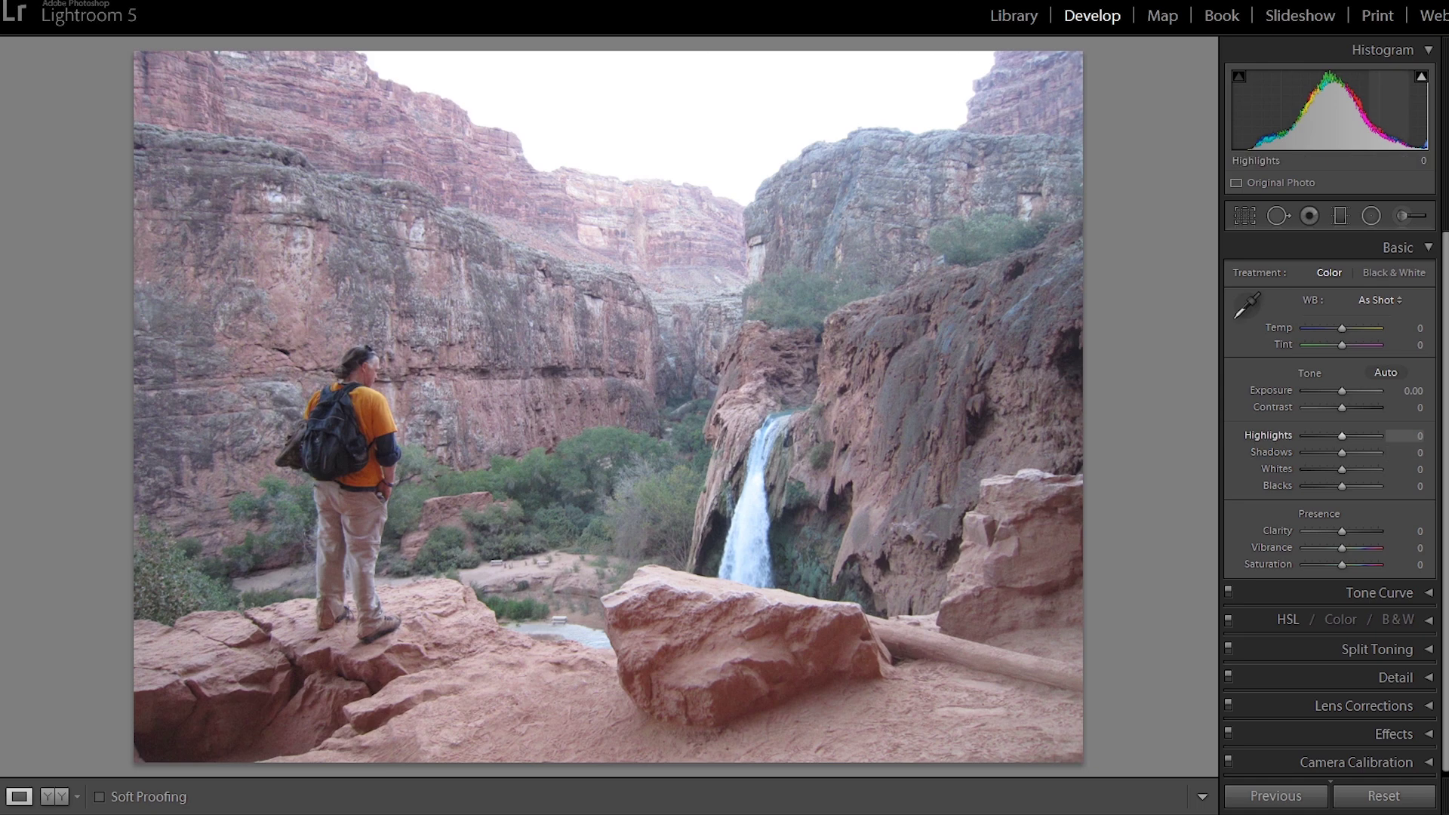
# - Set the photo's Highlights to -100, Shadows to +100, Whites to +48 and Blacks to -67, checking the darkest areas around the backpack
pyautogui.moveTo(1342, 436); pyautogui.dragTo(1305, 435)
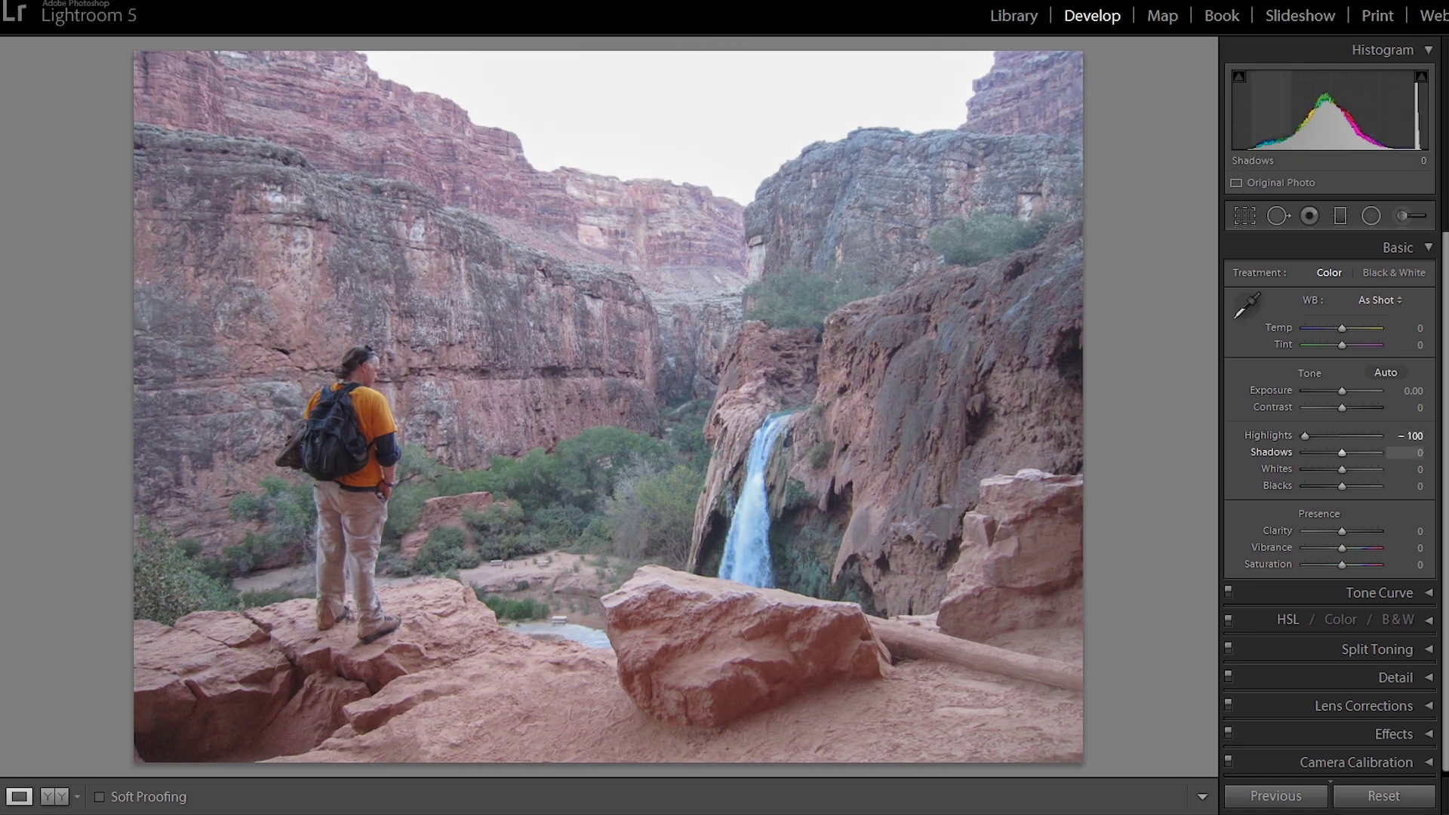
pyautogui.moveTo(1342, 453); pyautogui.dragTo(1380, 453)
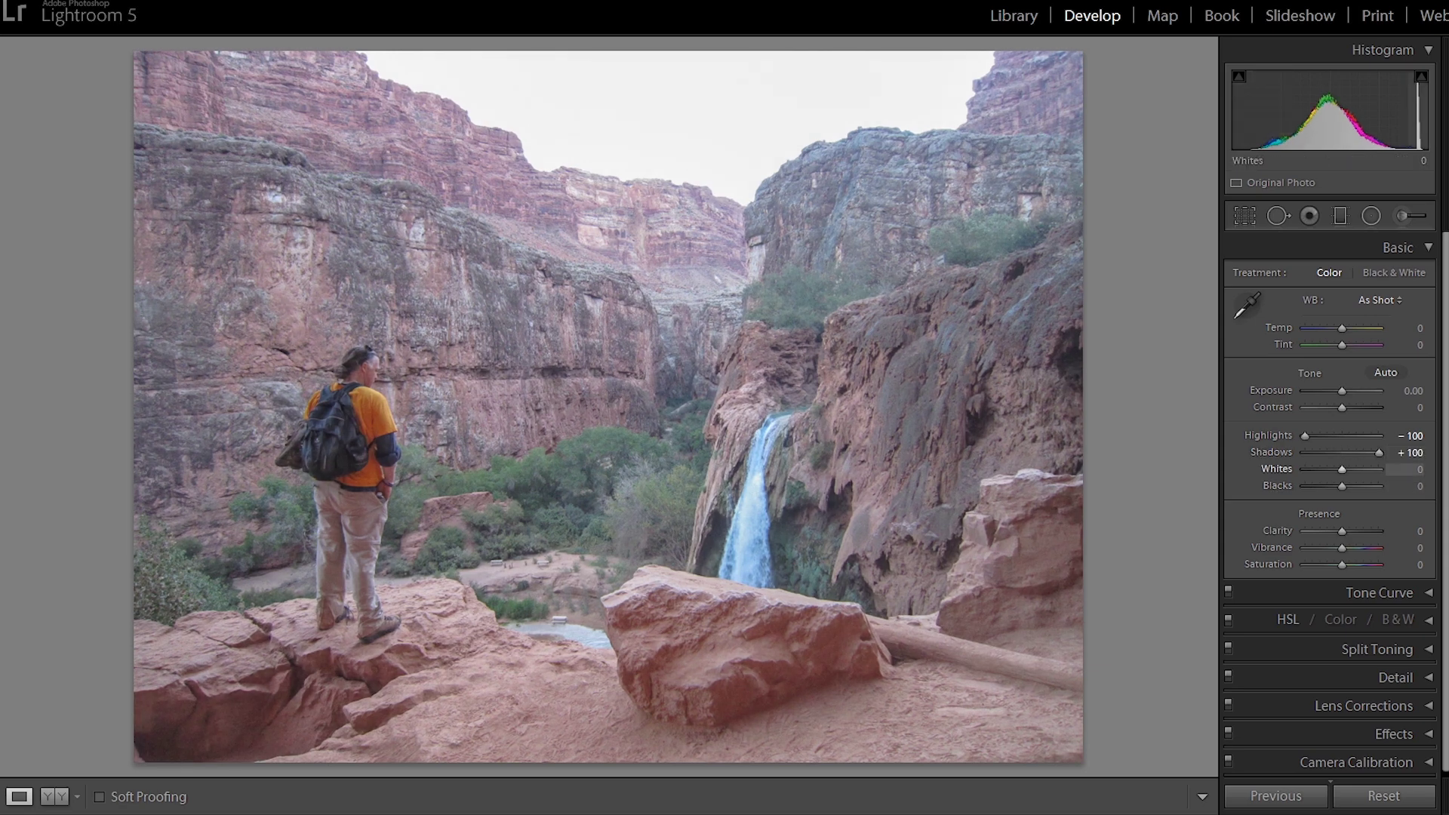
pyautogui.press('alt')
pyautogui.moveTo(1342, 470); pyautogui.dragTo(1379, 470)
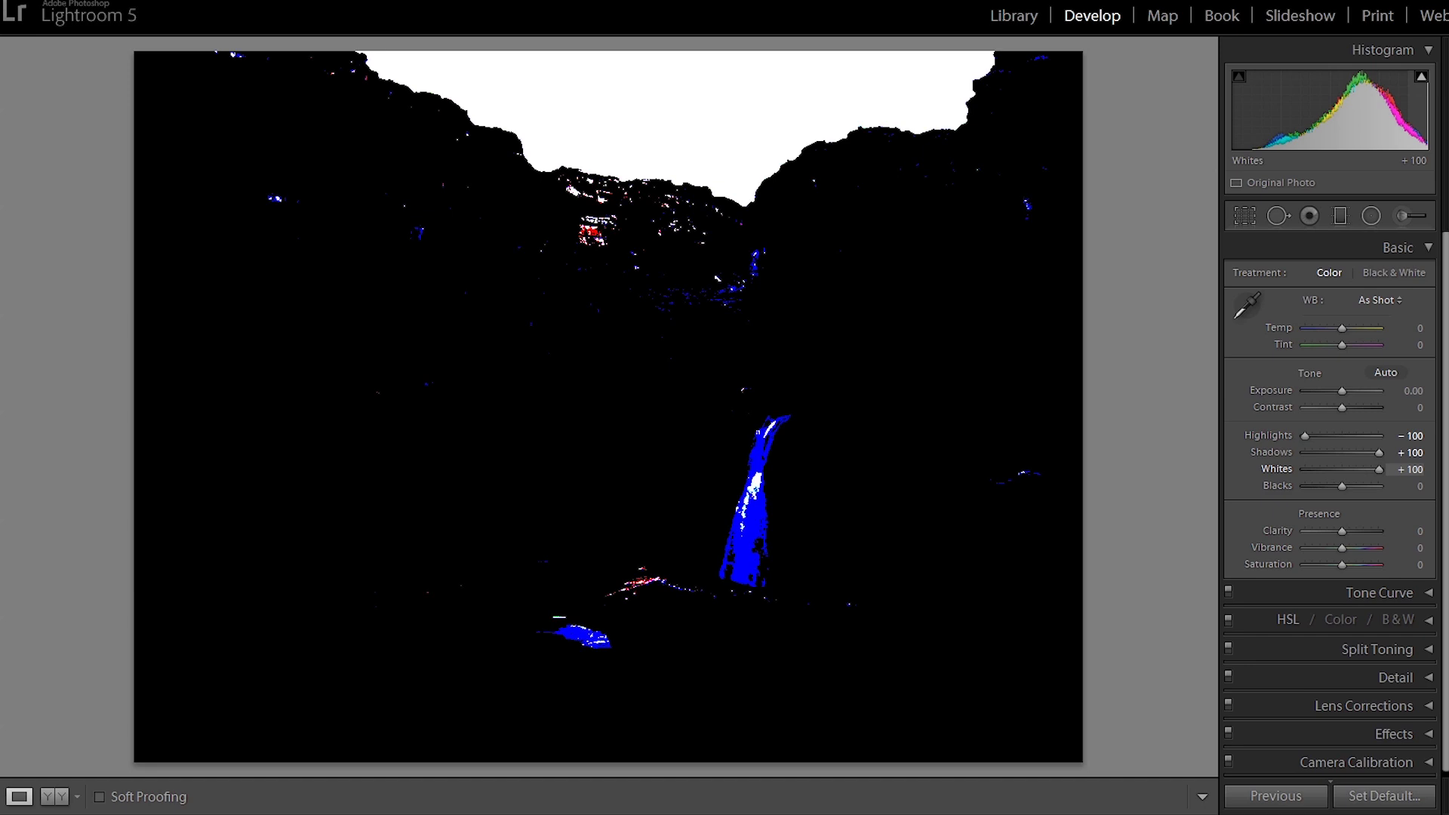
pyautogui.moveTo(1379, 470); pyautogui.dragTo(1360, 470)
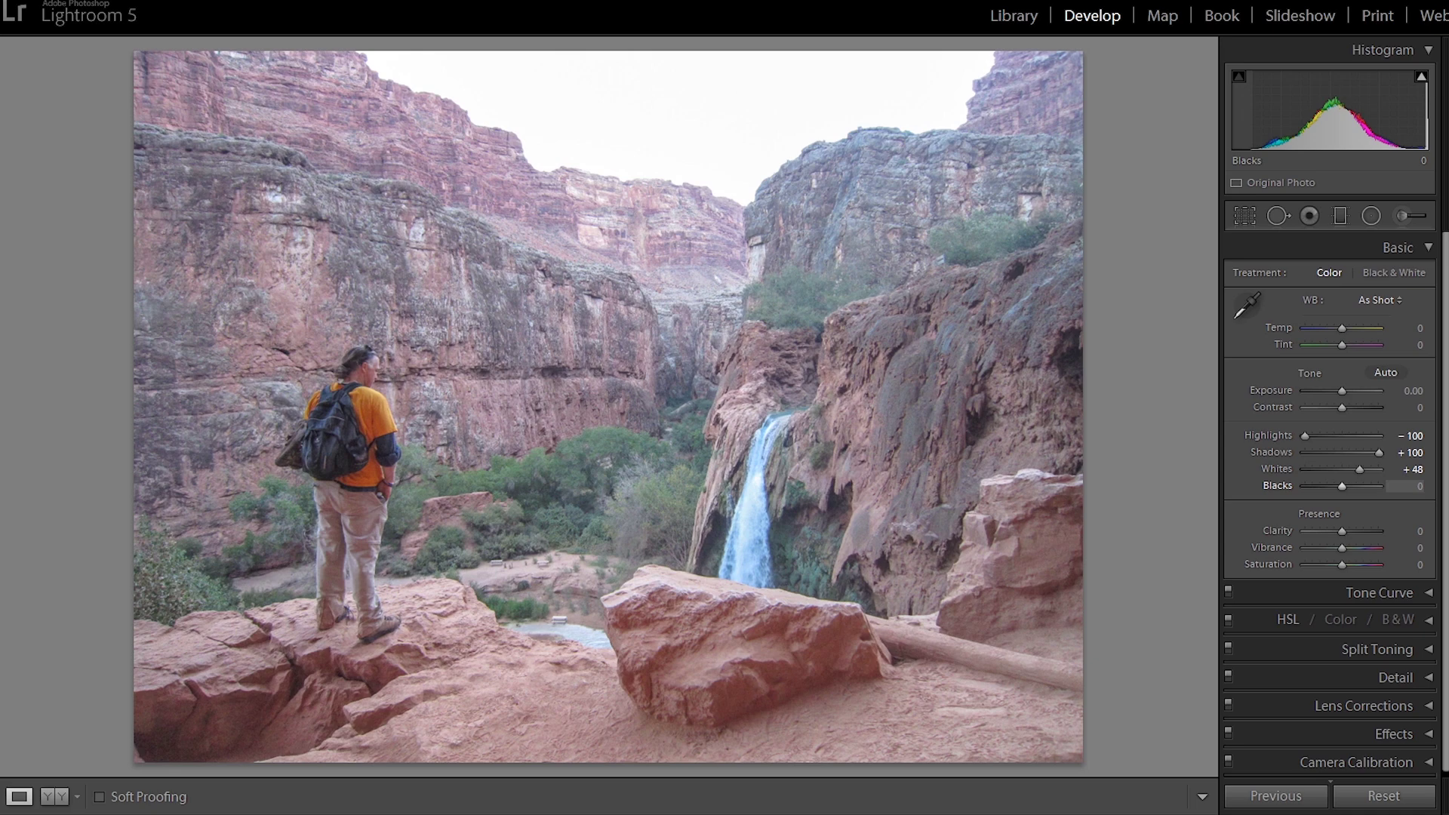
pyautogui.moveTo(1342, 486); pyautogui.dragTo(1317, 485)
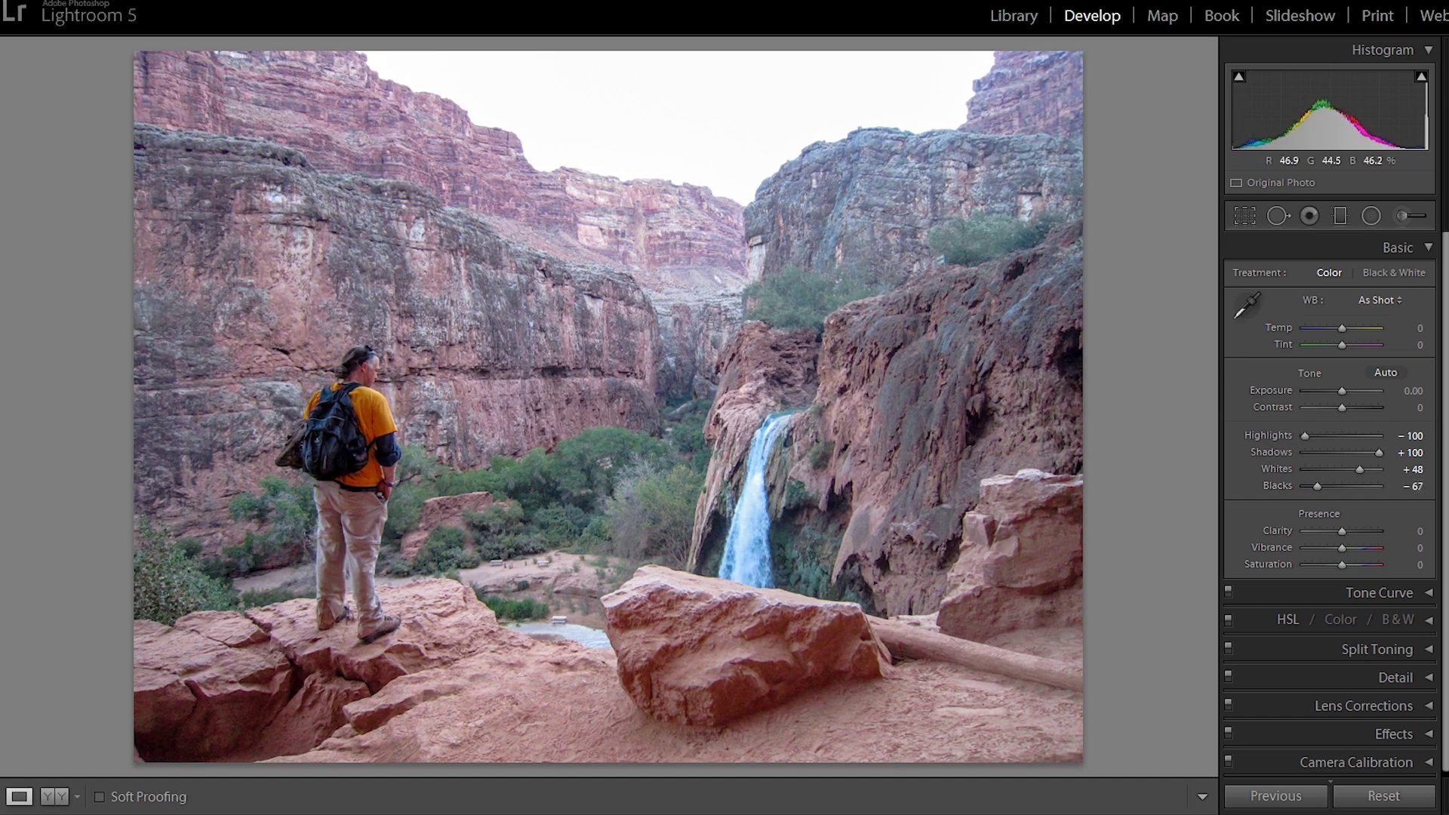
pyautogui.click(312, 447)
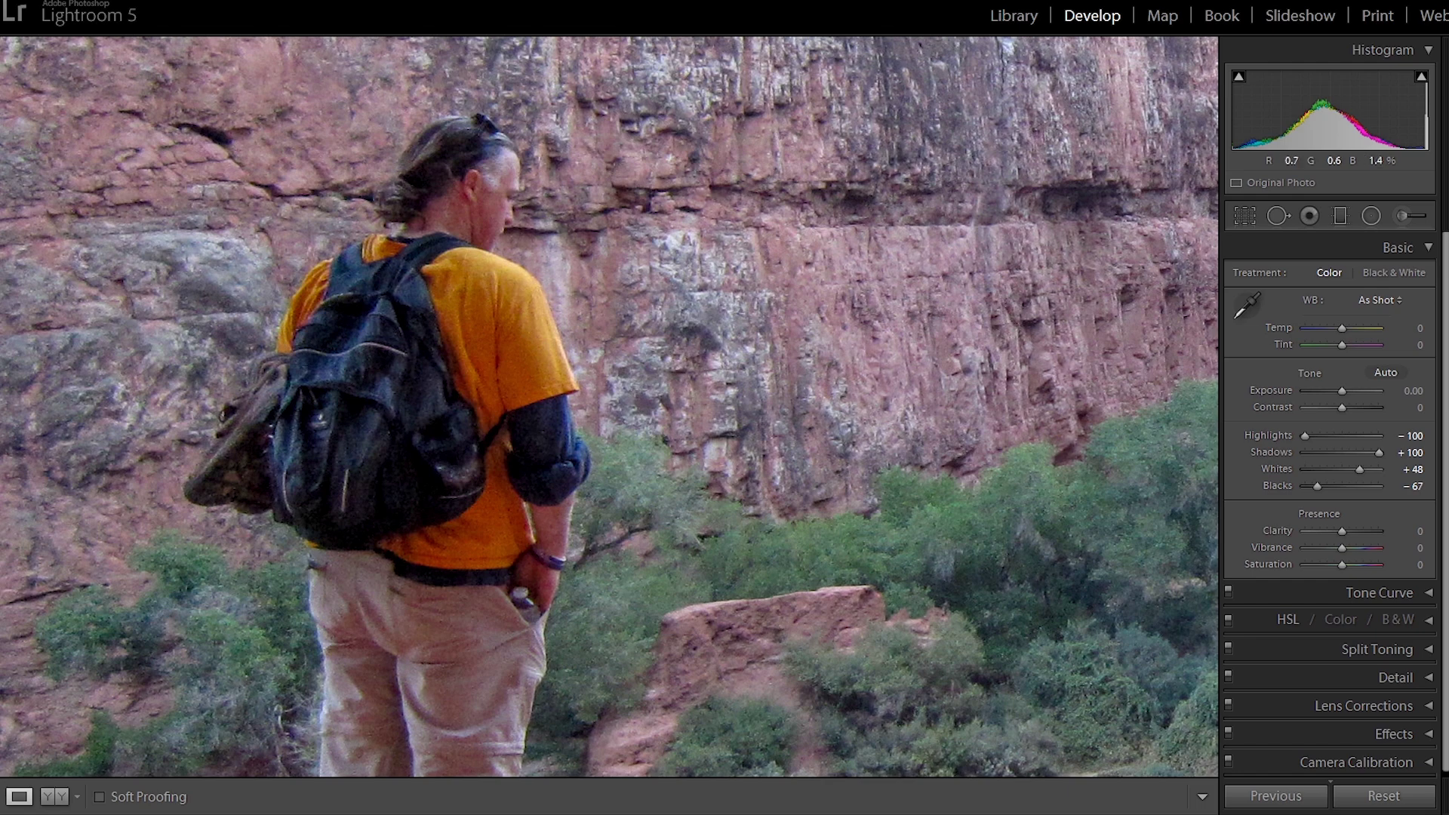
pyautogui.press('z')
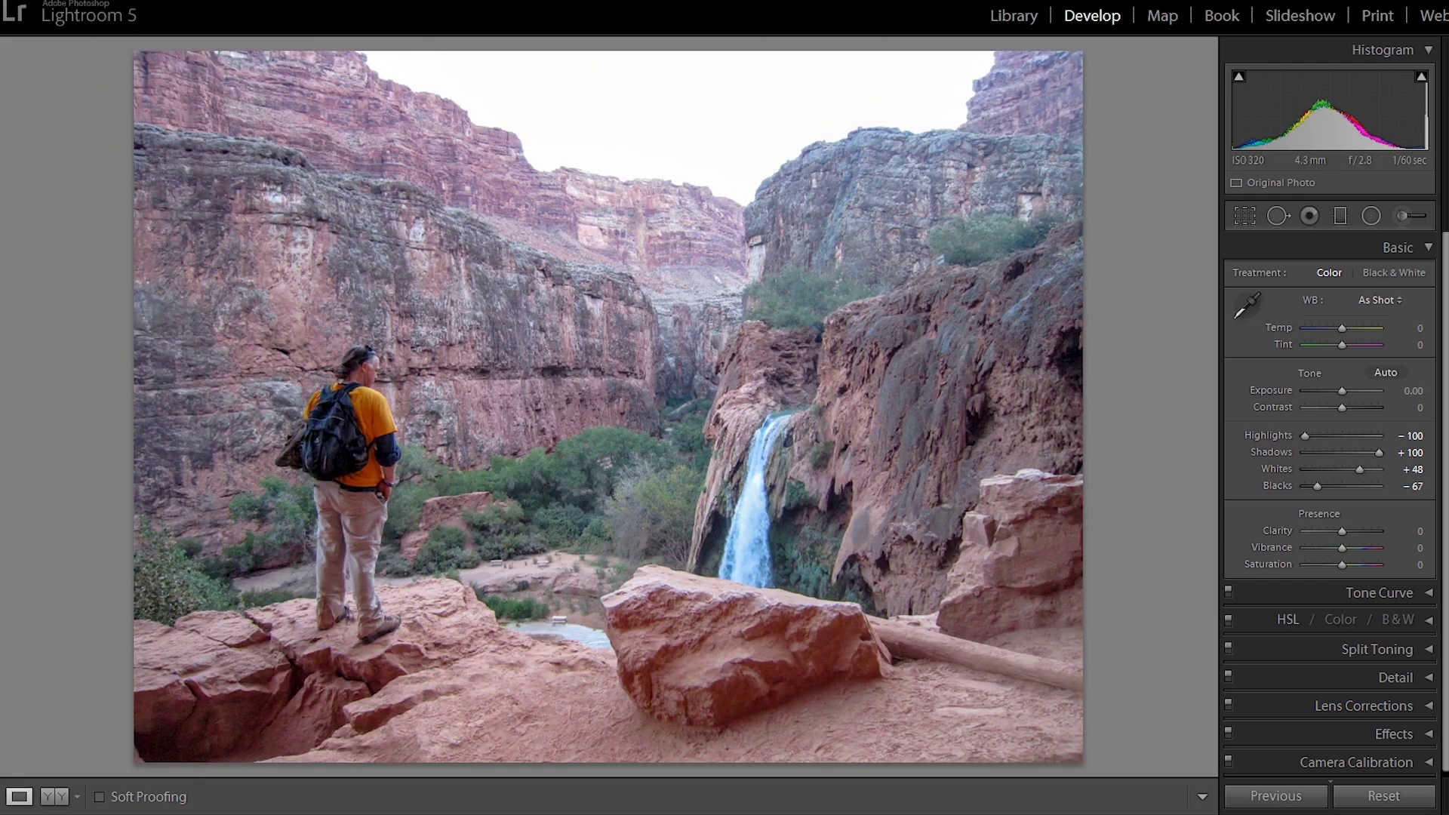
# - Set the photo's Clarity to +67, Vibrance to +57 and Saturation to +5
pyautogui.moveTo(1343, 532)
pyautogui.mouseDown()
pyautogui.moveTo(1379, 531)
pyautogui.moveTo(1366, 530)
pyautogui.mouseUp()
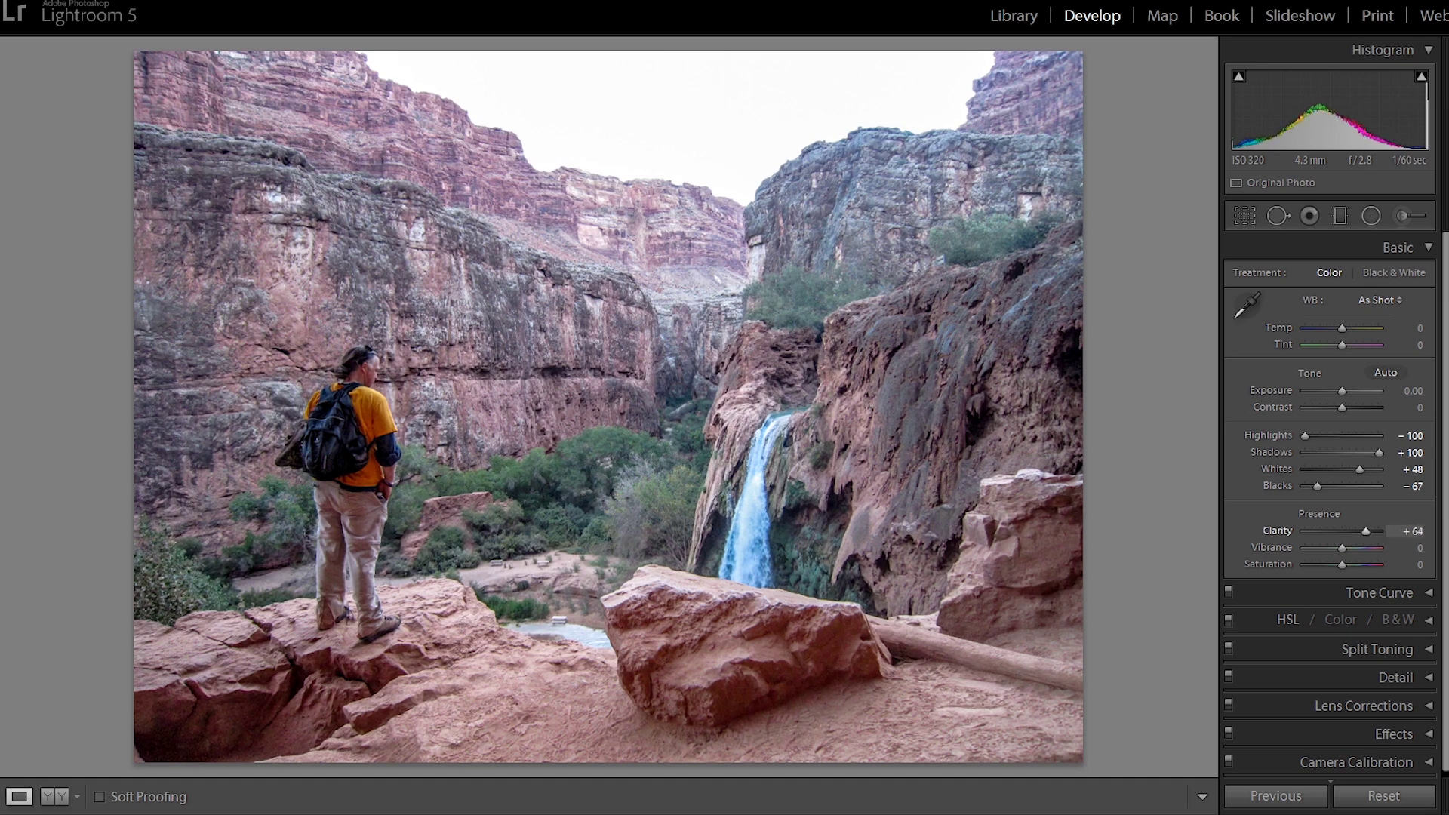
pyautogui.moveTo(1366, 530); pyautogui.dragTo(1368, 530)
pyautogui.moveTo(1342, 547); pyautogui.dragTo(1363, 547)
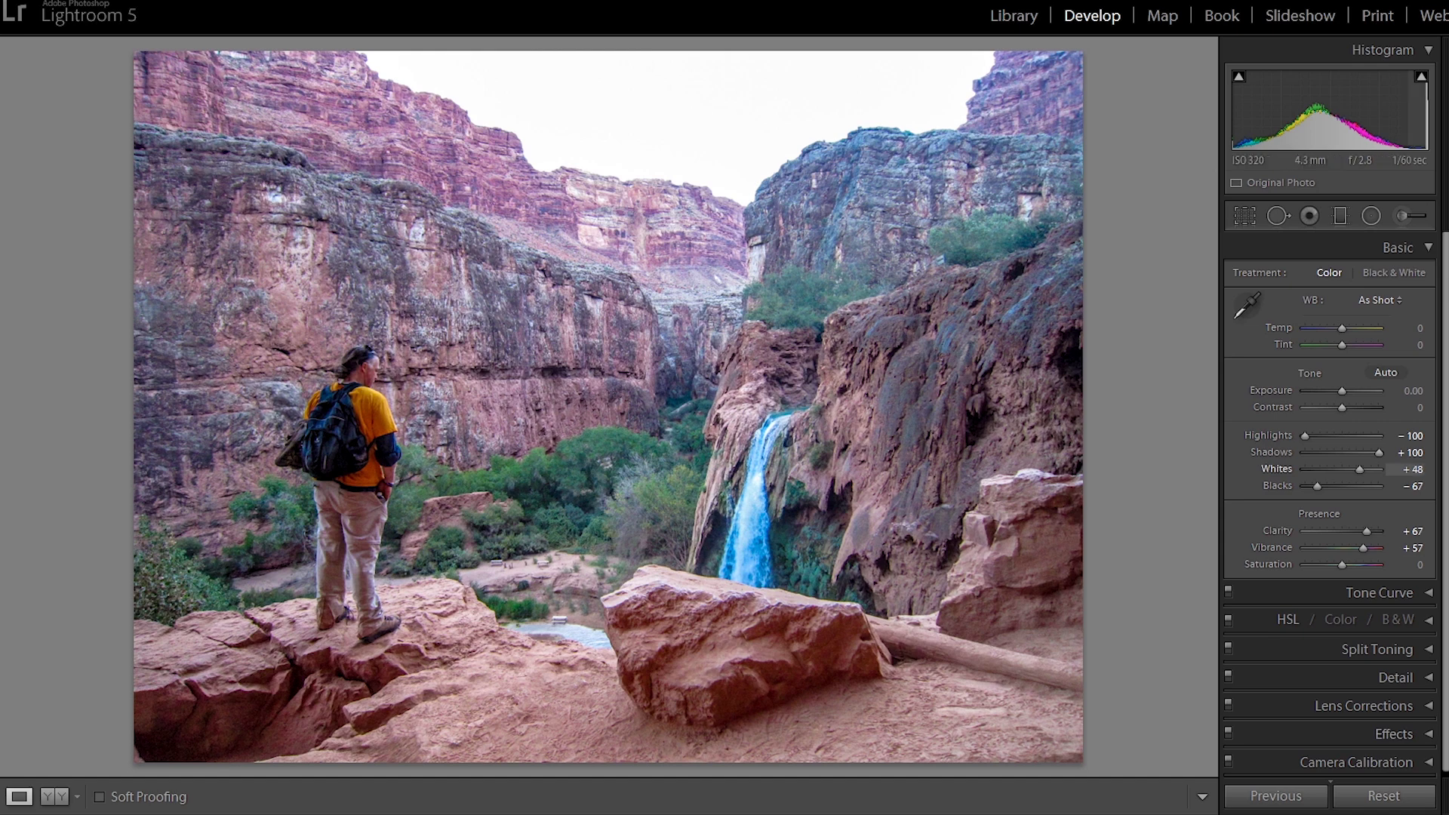
pyautogui.moveTo(1342, 565); pyautogui.dragTo(1344, 565)
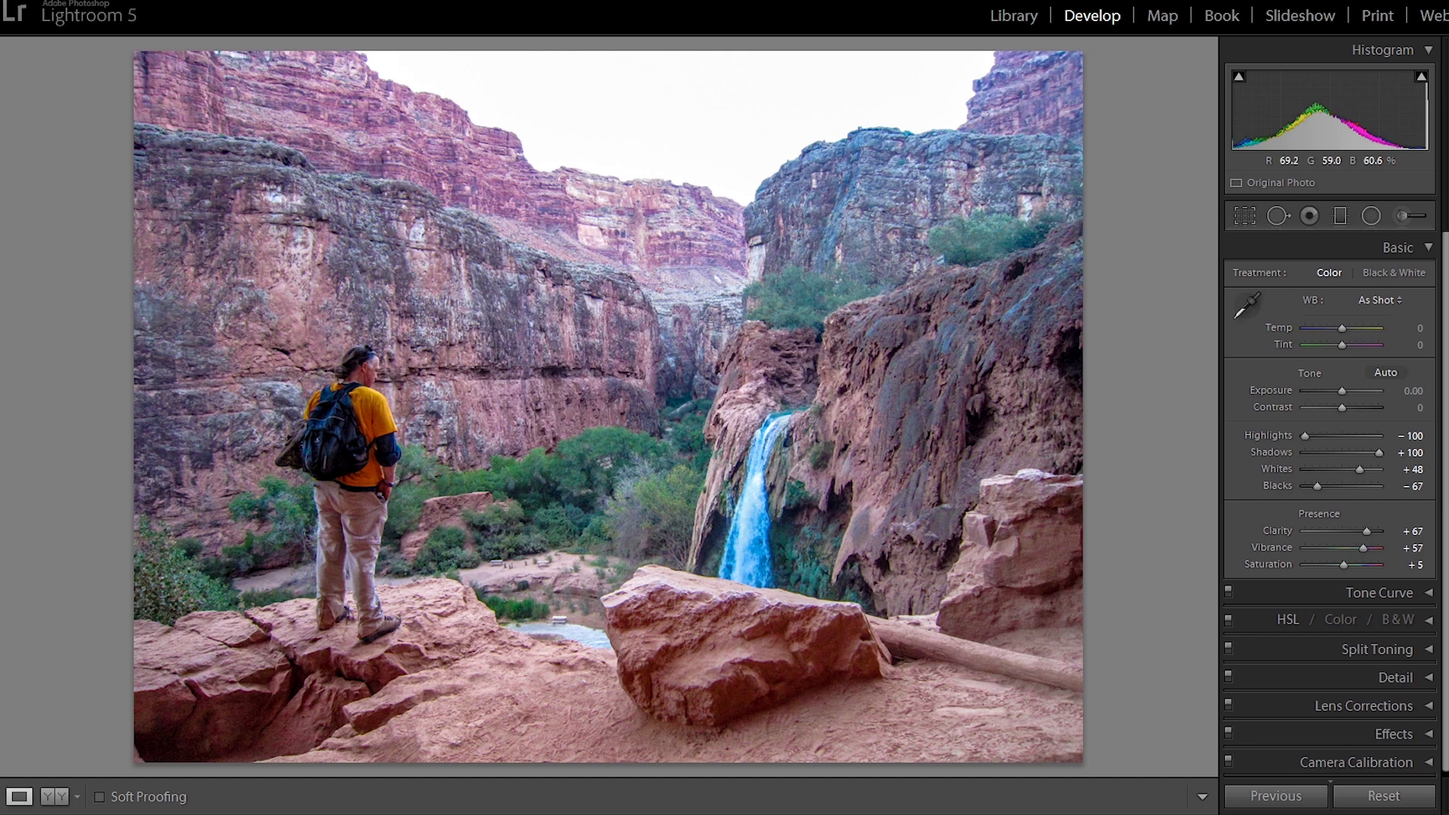
# - Paint an Adjustment Brush mask over the hiker's legs and shirt with a size 6 brush and set its exposure to 0.95
pyautogui.press('k')
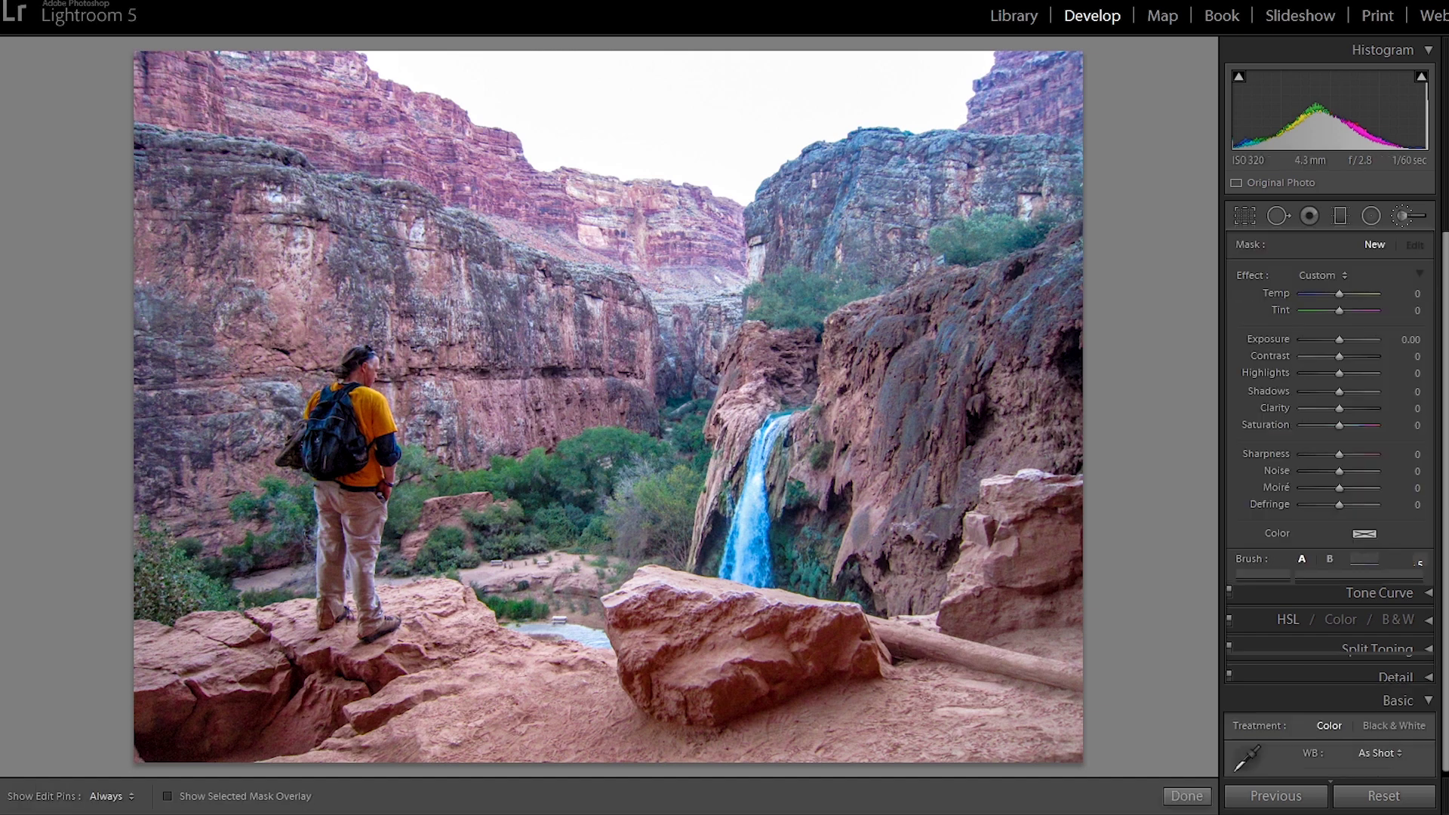
pyautogui.press('[')
pyautogui.press('[')
pyautogui.press('[')
pyautogui.press('[')
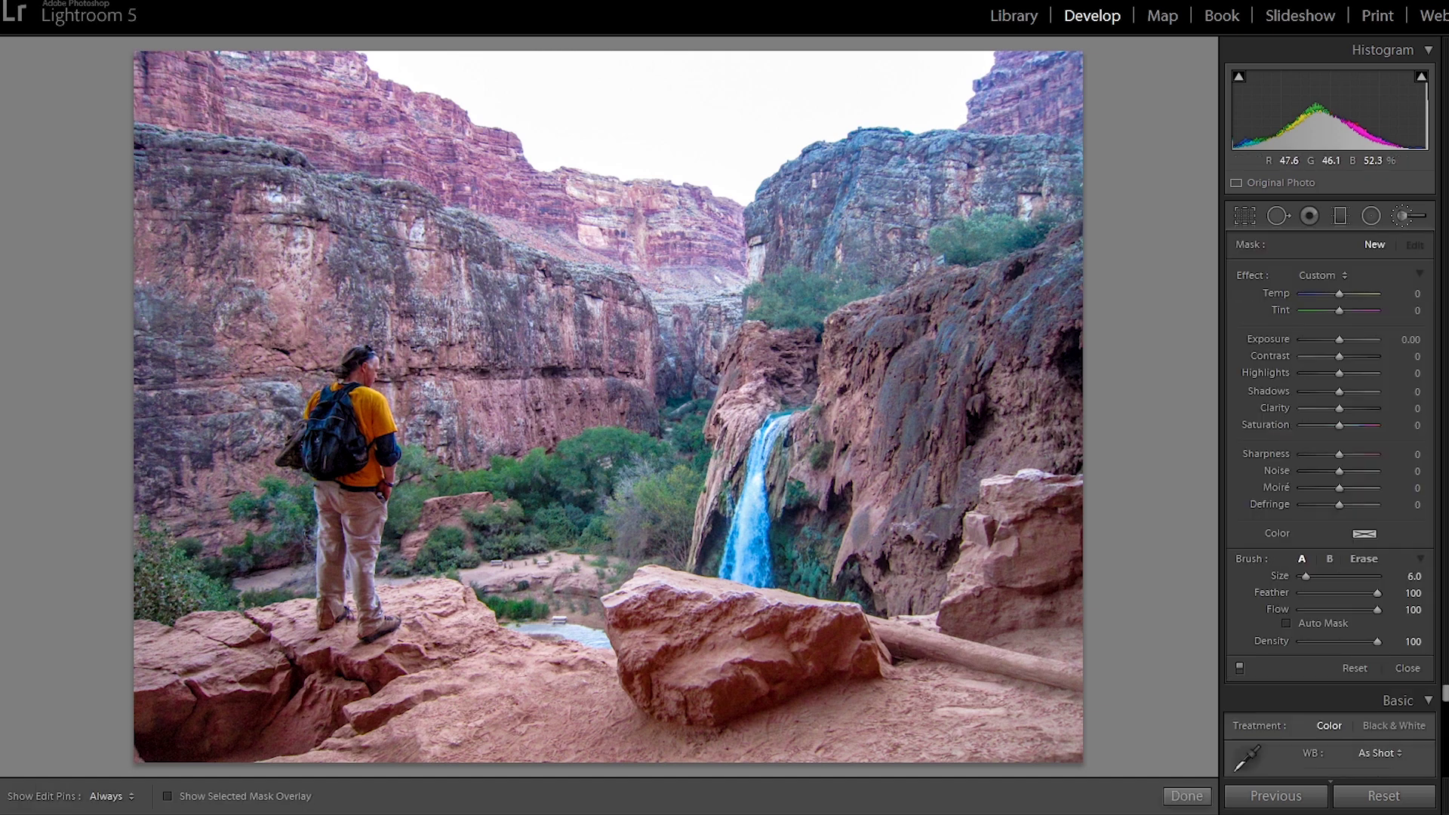
pyautogui.press(']')
pyautogui.press('h')
pyautogui.moveTo(372, 631); pyautogui.dragTo(362, 408)
pyautogui.moveTo(1339, 340); pyautogui.dragTo(1348, 340)
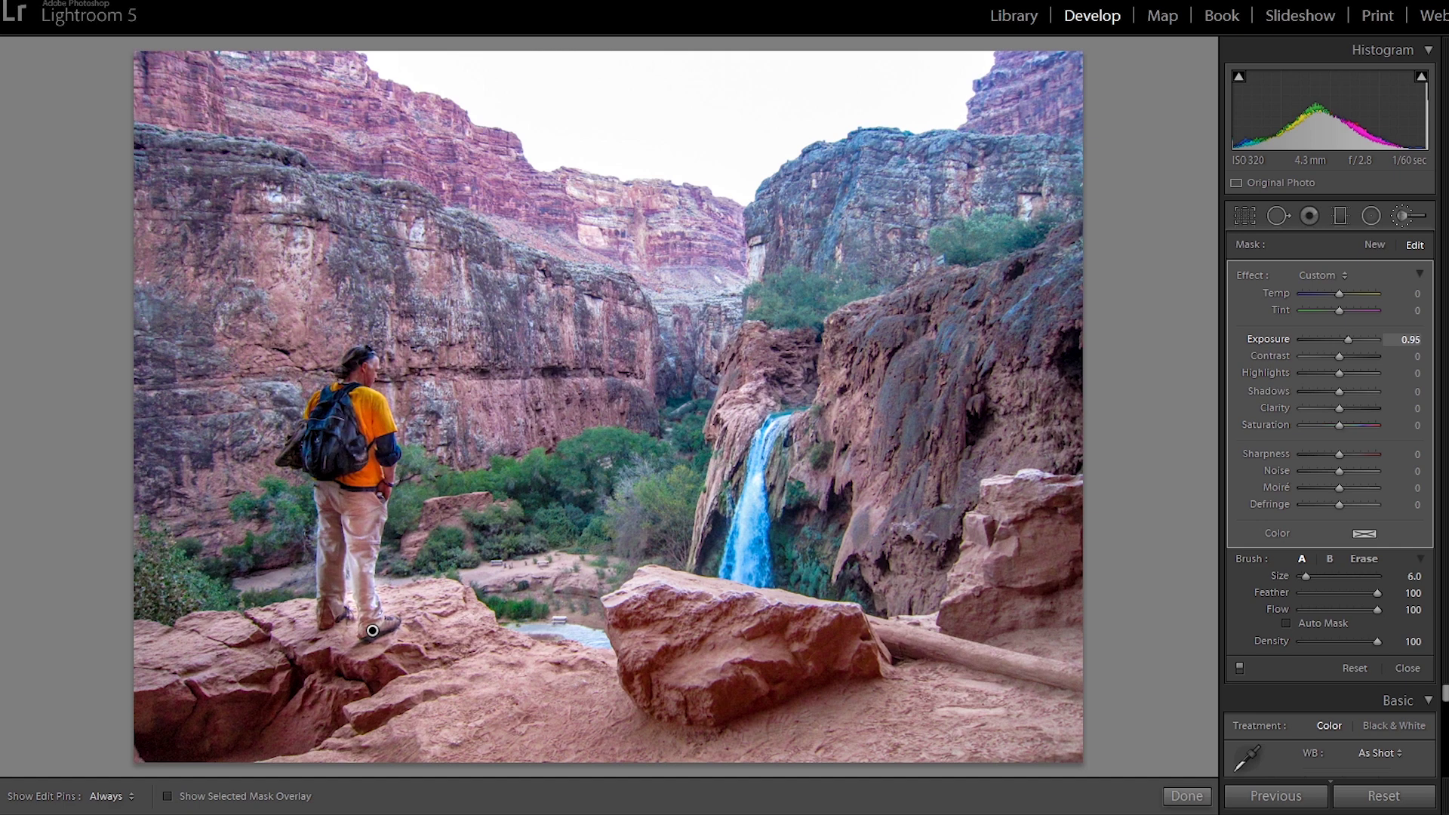
# - Extend the brightening mask over the hiker's face and arm with a smaller brush
pyautogui.press('[')
pyautogui.moveTo(367, 371)
pyautogui.mouseDown()
pyautogui.moveTo(323, 407)
pyautogui.moveTo(331, 627)
pyautogui.moveTo(319, 540)
pyautogui.moveTo(389, 453)
pyautogui.mouseUp()
pyautogui.press('h')
# - Extend the brightening mask with a larger brush over the foreground rocks and sandy ground along the photo's lower edge
pyautogui.press(']')
pyautogui.press(']')
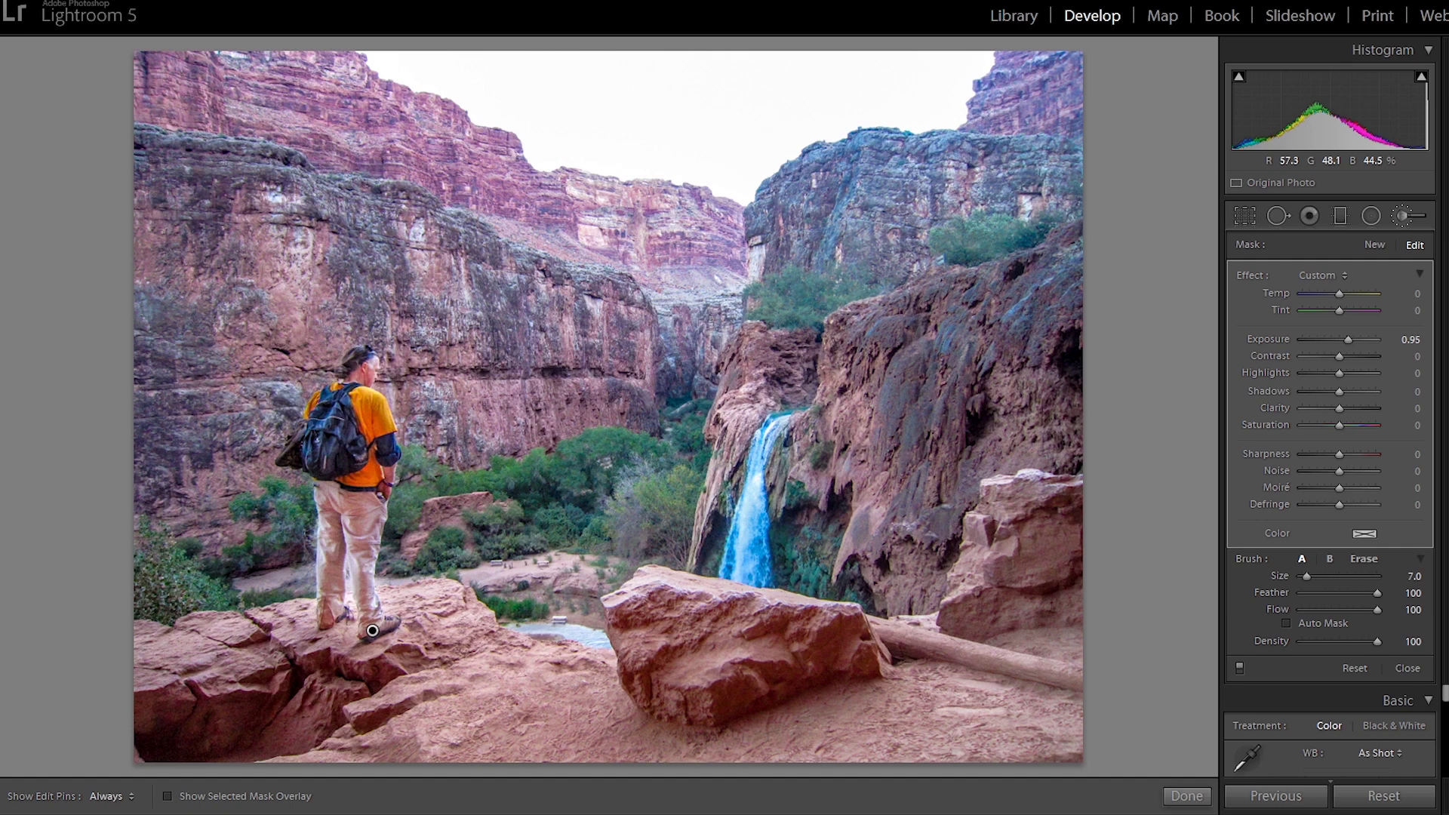
pyautogui.press(']')
pyautogui.press(']')
pyautogui.press(']')
pyautogui.press('h')
pyautogui.moveTo(340, 630)
pyautogui.mouseDown()
pyautogui.moveTo(189, 652)
pyautogui.moveTo(362, 679)
pyautogui.moveTo(181, 725)
pyautogui.moveTo(377, 725)
pyautogui.mouseUp()
pyautogui.moveTo(785, 691)
pyautogui.mouseDown()
pyautogui.moveTo(679, 706)
pyautogui.moveTo(540, 695)
pyautogui.moveTo(570, 751)
pyautogui.mouseUp()
pyautogui.moveTo(747, 751)
pyautogui.mouseDown()
pyautogui.moveTo(698, 751)
pyautogui.moveTo(887, 721)
pyautogui.moveTo(1041, 744)
pyautogui.moveTo(928, 683)
pyautogui.moveTo(1049, 642)
pyautogui.moveTo(981, 581)
pyautogui.moveTo(1057, 491)
pyautogui.moveTo(1064, 755)
pyautogui.mouseUp()
pyautogui.press('h')
pyautogui.moveTo(137, 743)
pyautogui.mouseDown()
pyautogui.moveTo(155, 585)
pyautogui.moveTo(198, 608)
pyautogui.mouseUp()
pyautogui.scroll(-7, 354, 422)
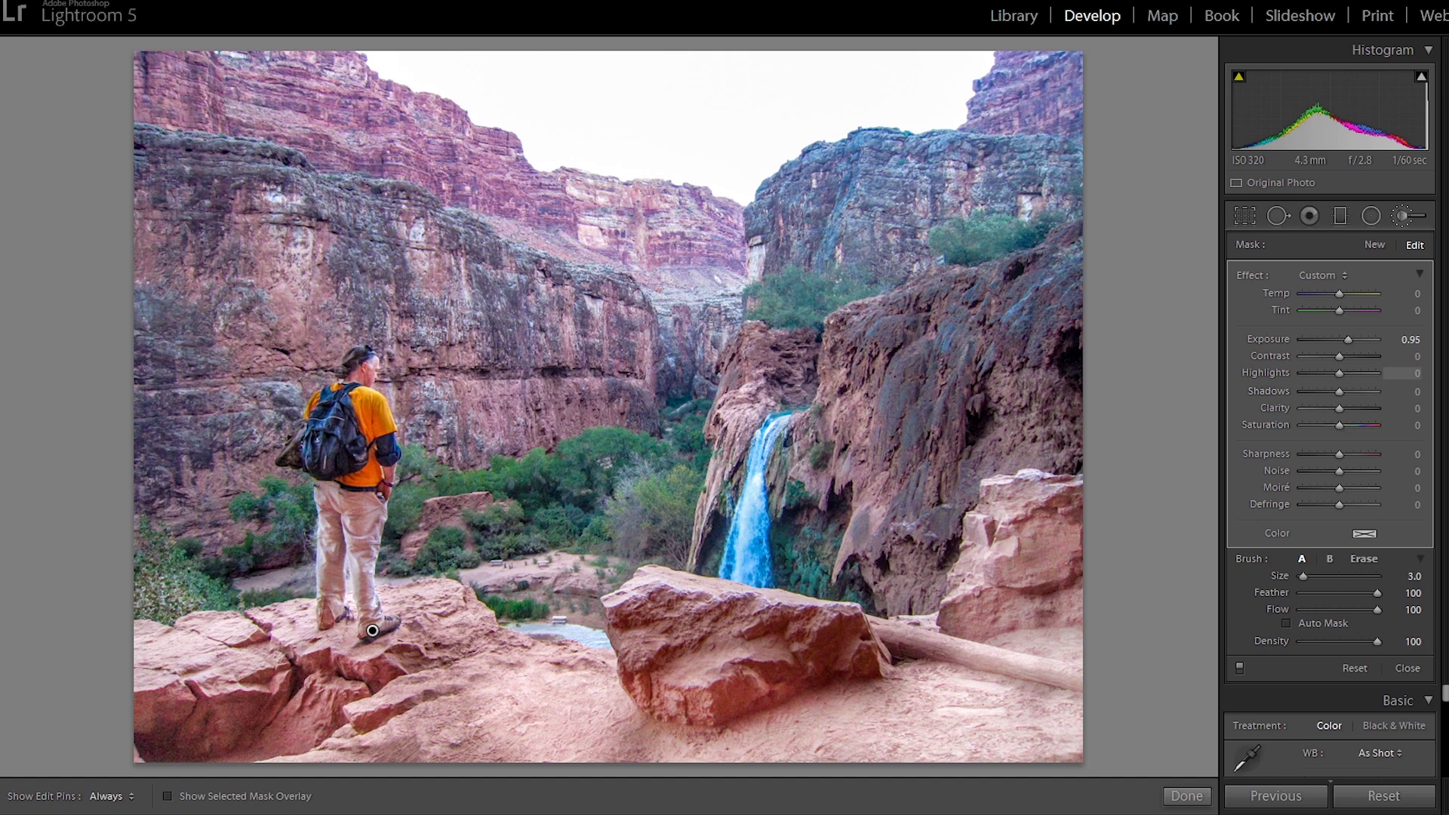
# - Set the brush mask's exposure to 0.67, compare the photo with and without the mask, and finish the brush adjustment
pyautogui.moveTo(1348, 339); pyautogui.dragTo(1346, 340)
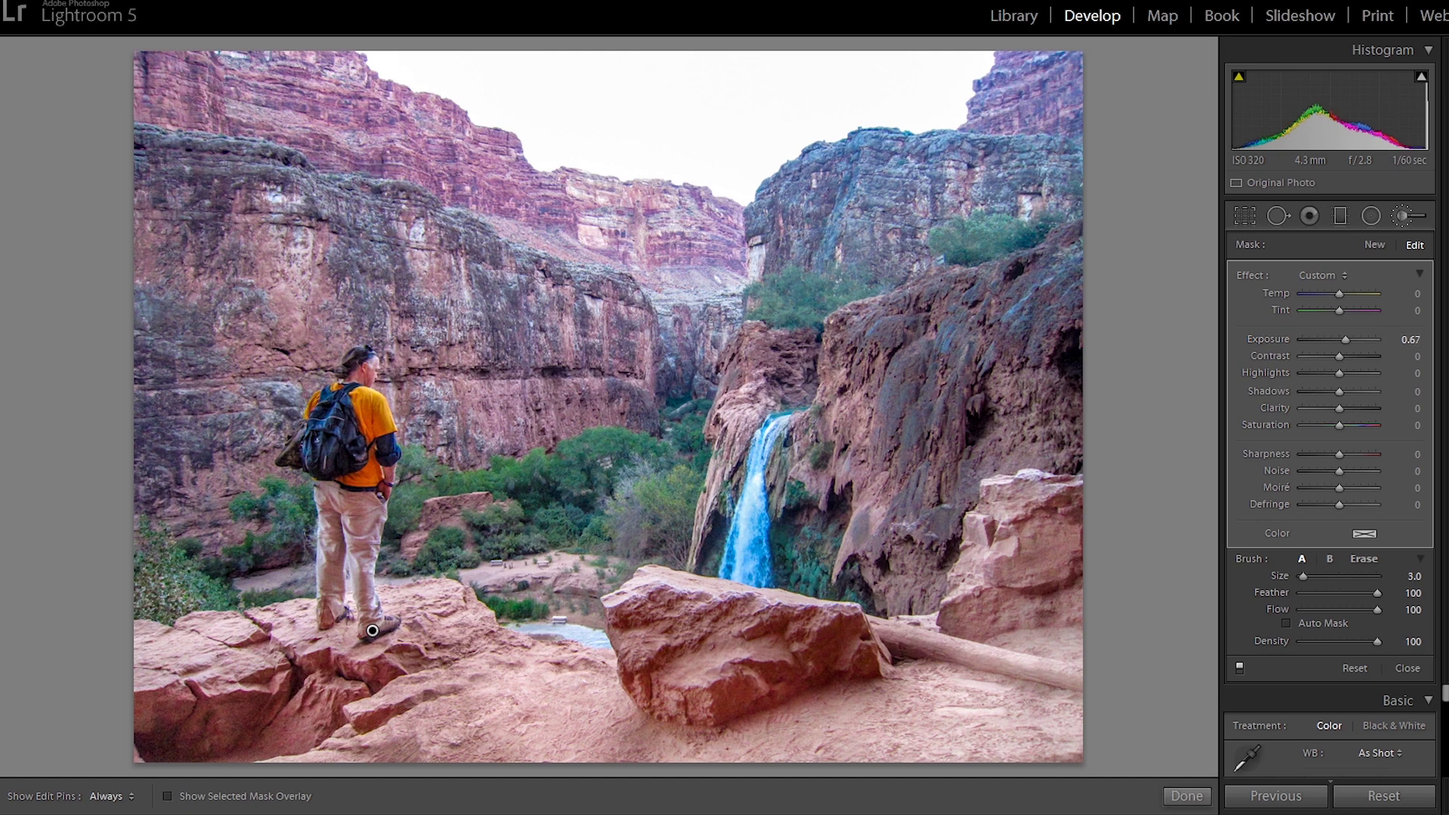
pyautogui.click(1239, 668)
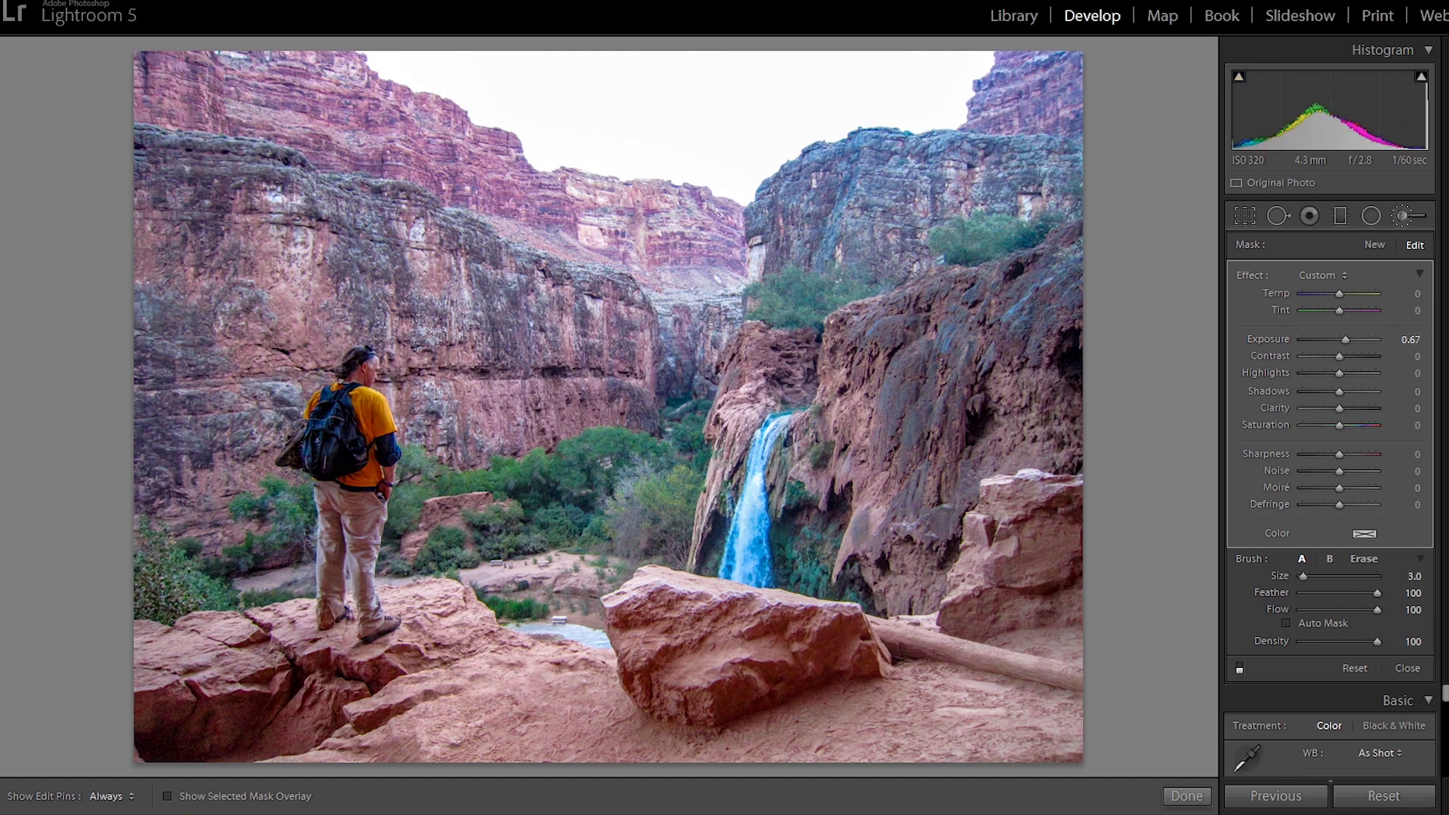
pyautogui.click(1239, 668)
pyautogui.click(1239, 668)
pyautogui.click(1239, 668)
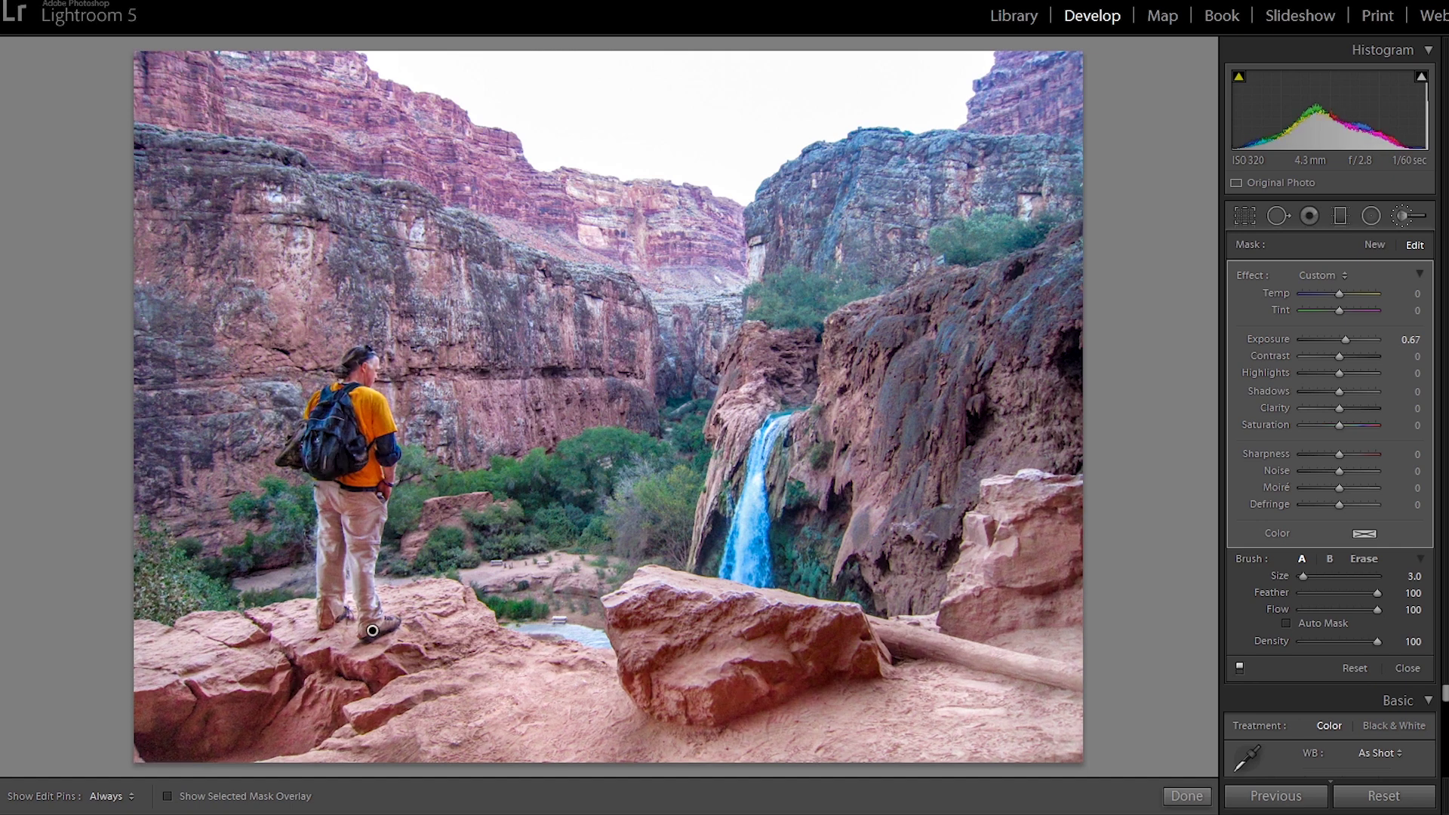
pyautogui.press('k')
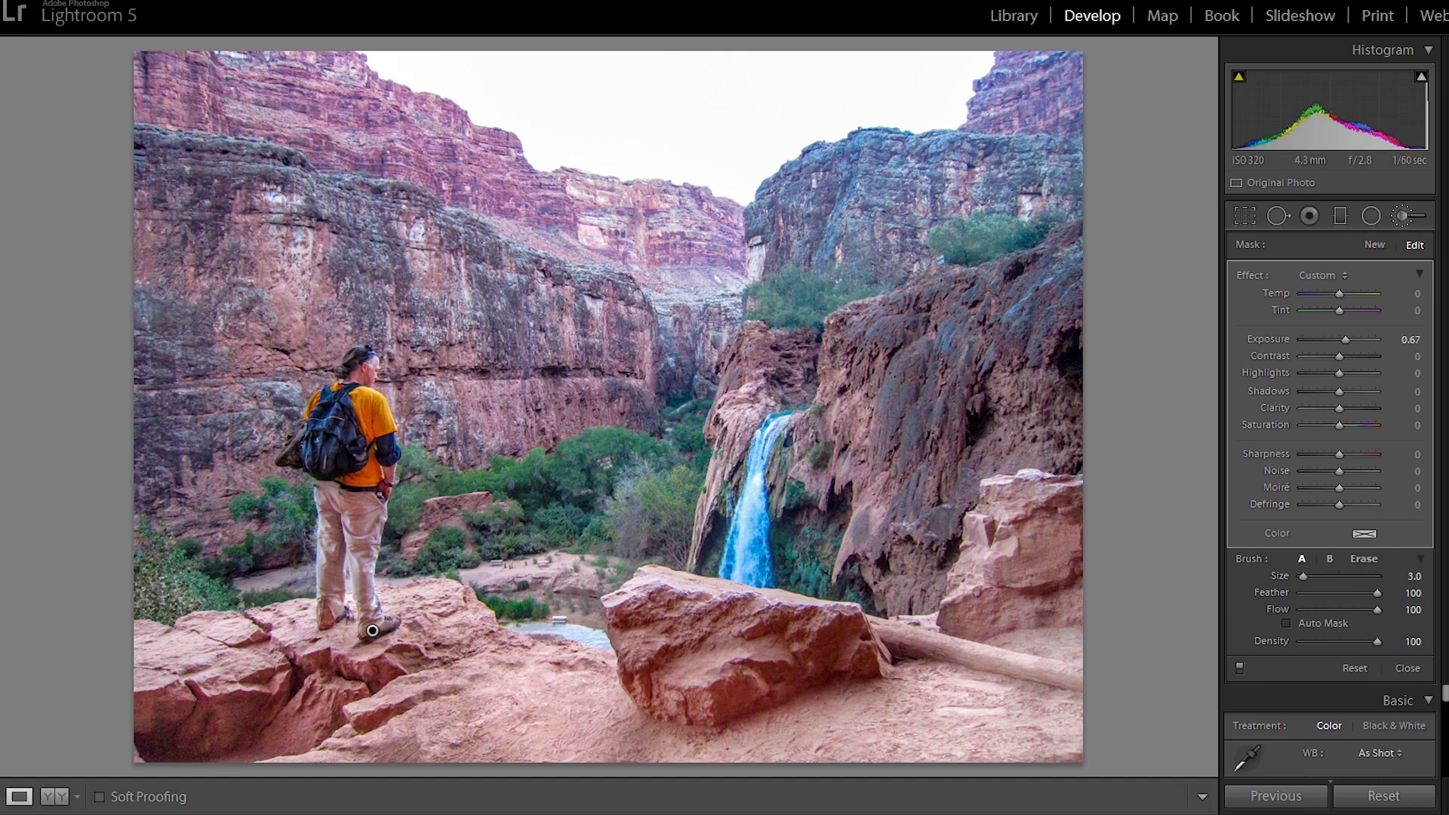
# - Set the sharpening amount to 50, judging the effect on the hiker at close view
pyautogui.click(1397, 247)
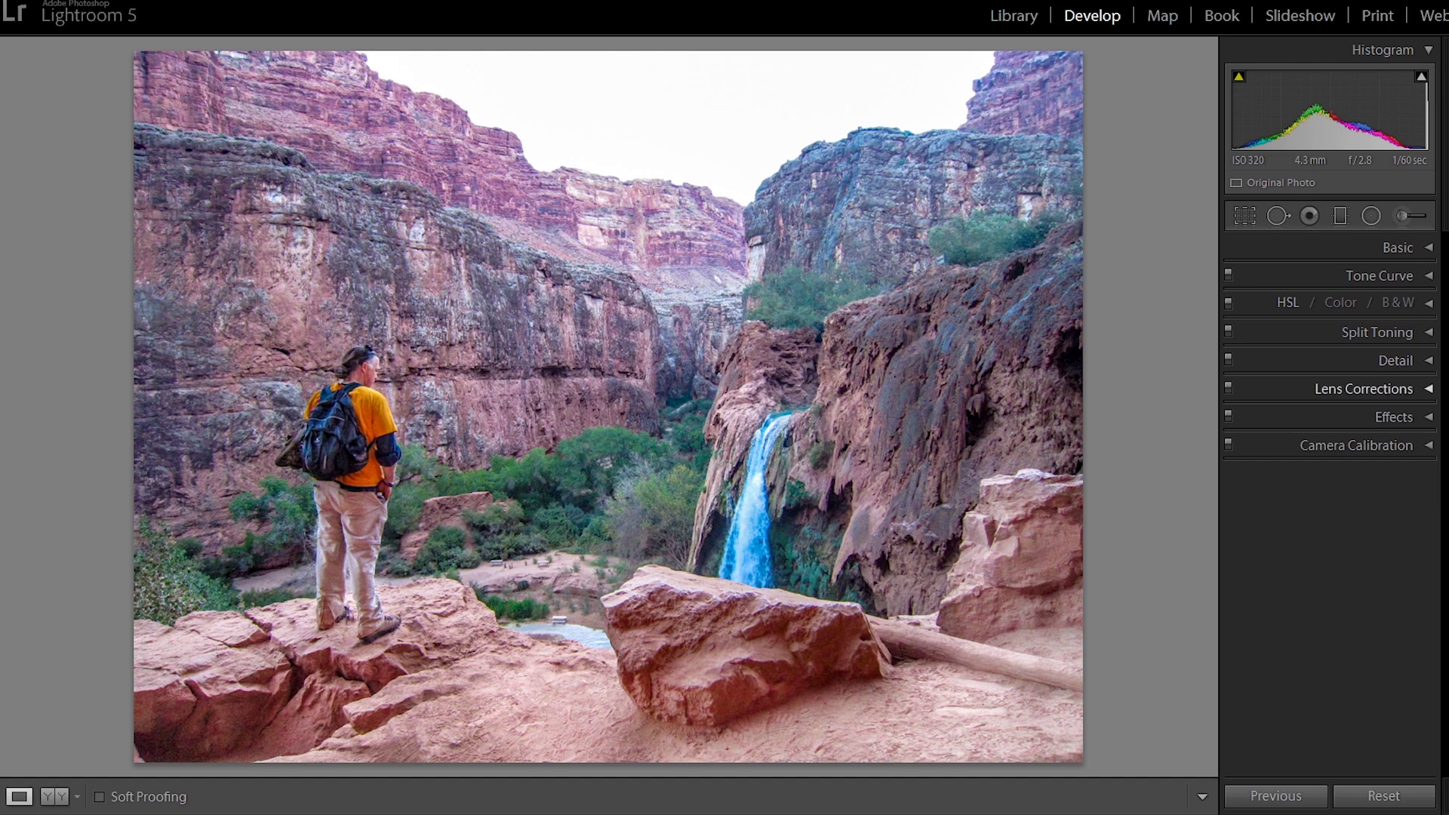
pyautogui.click(1395, 361)
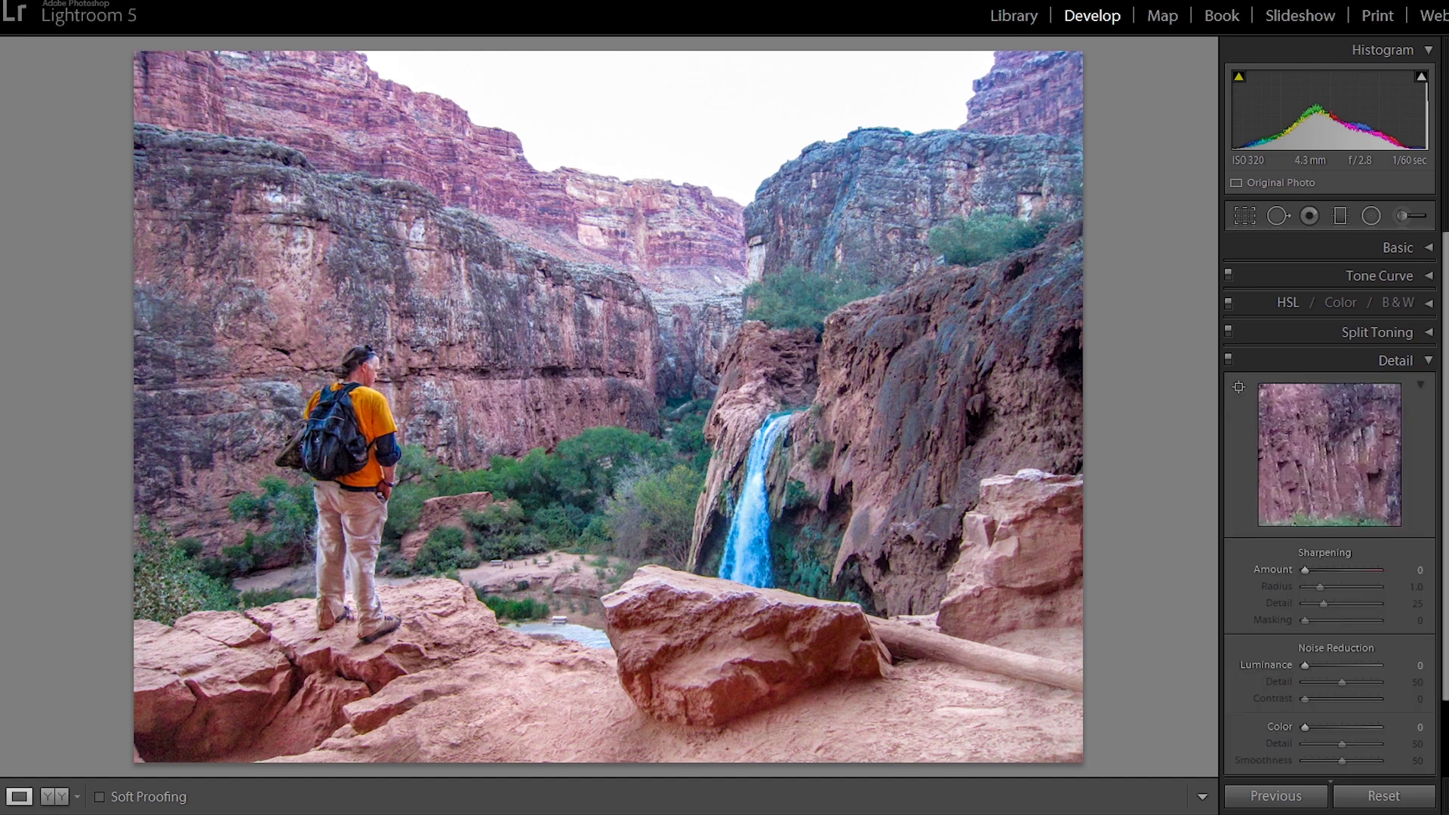
pyautogui.click(355, 388)
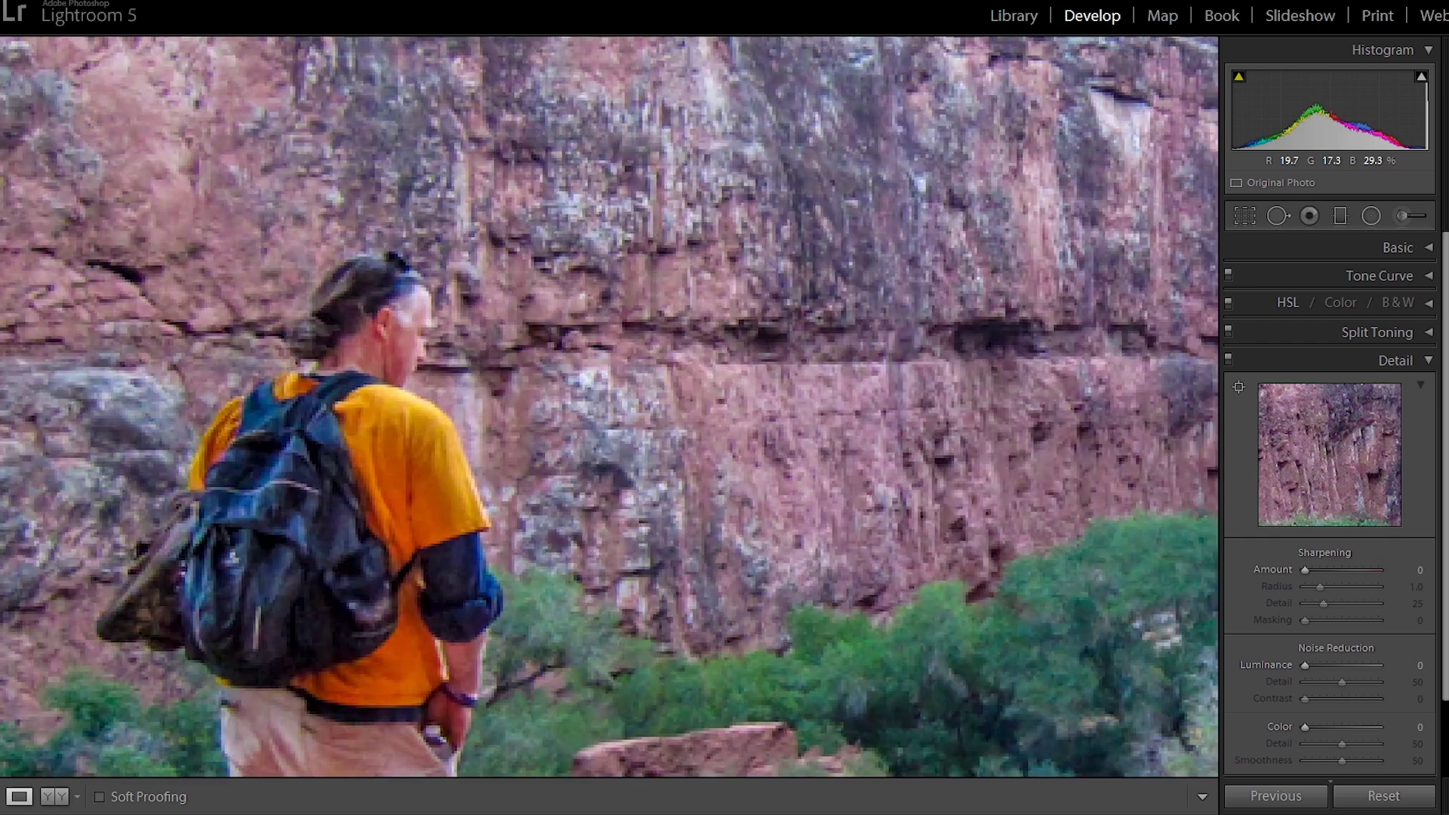
pyautogui.moveTo(362, 408); pyautogui.dragTo(529, 282)
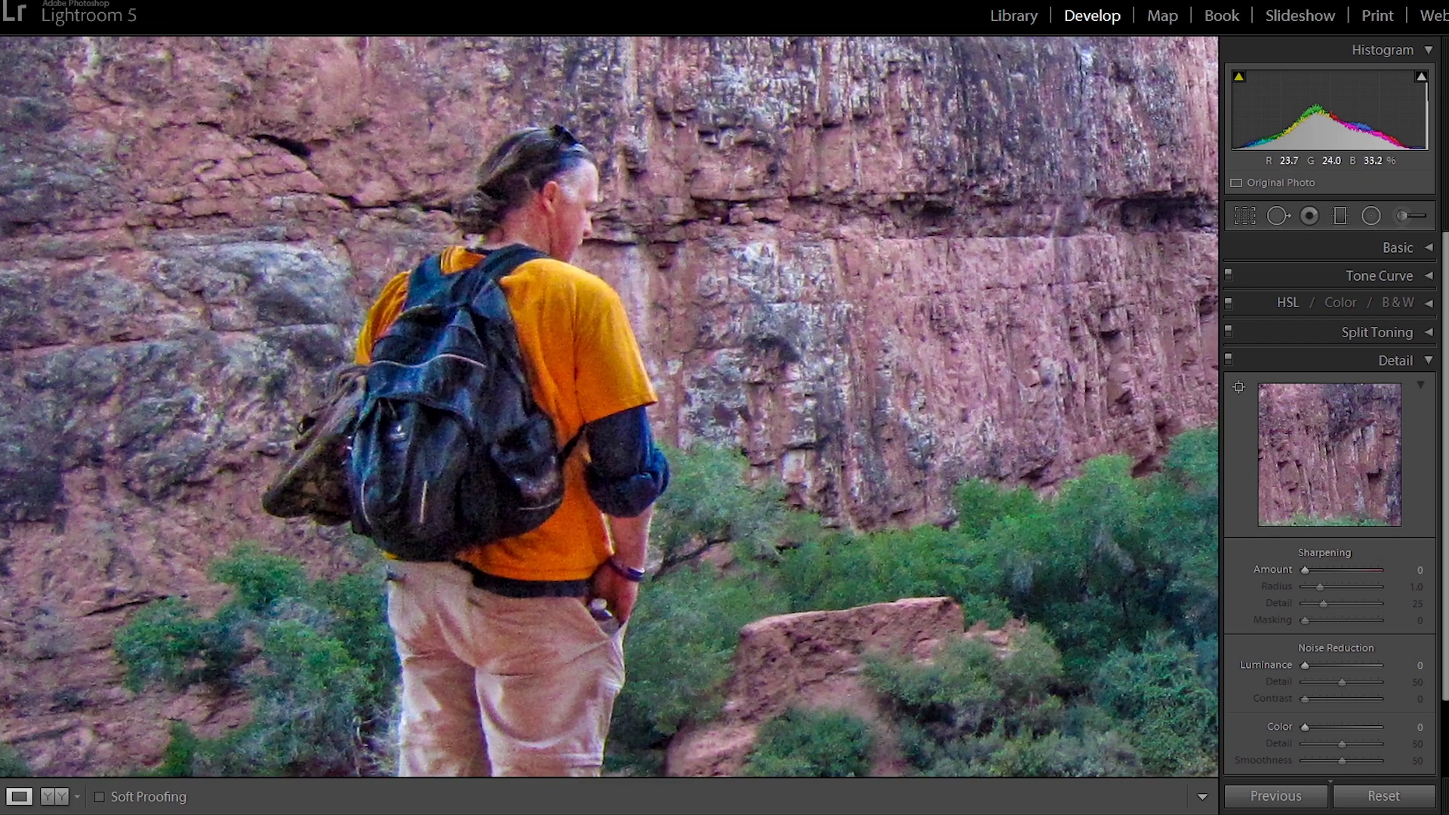
pyautogui.click(1405, 570)
pyautogui.press('Return')
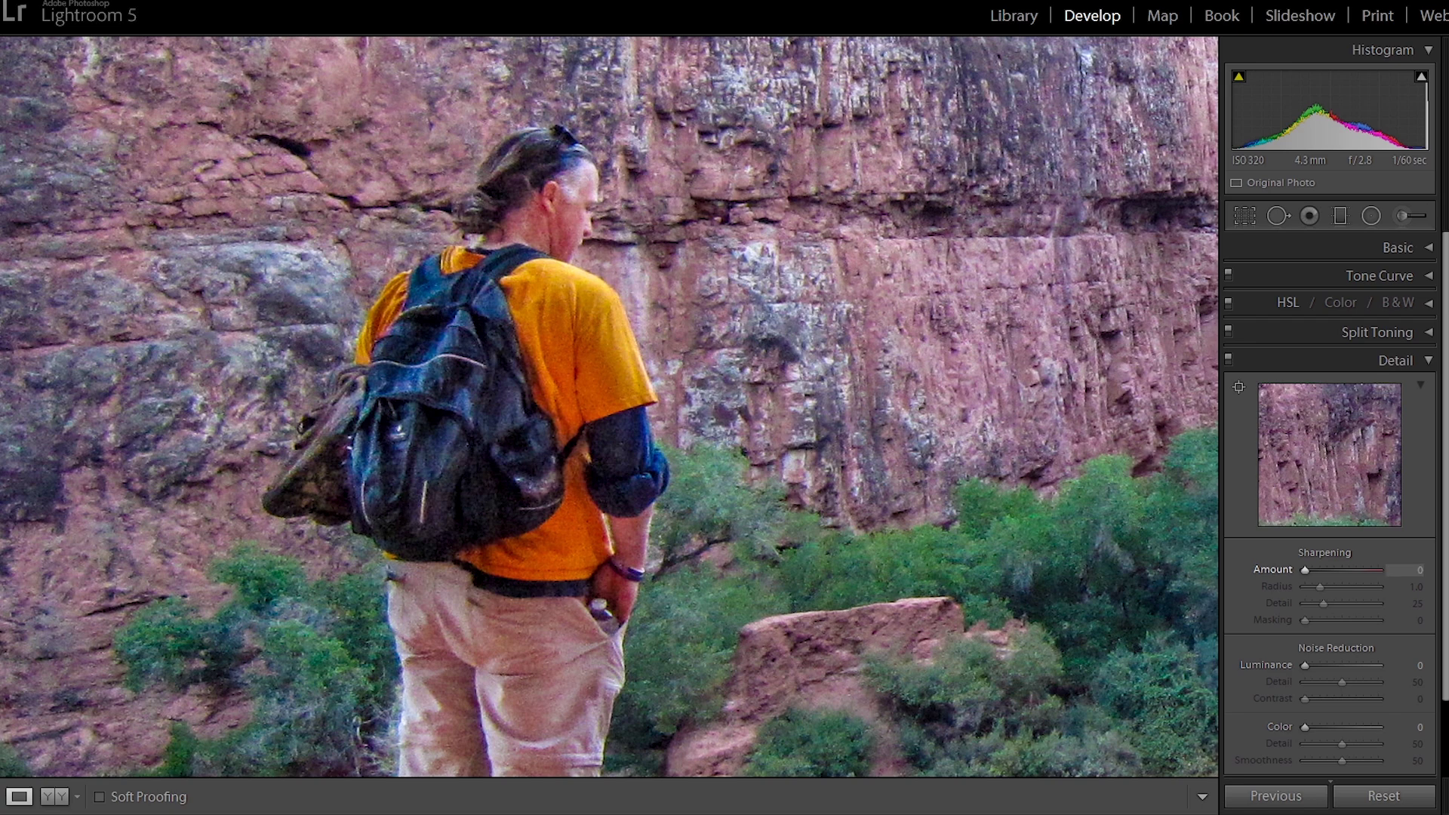
pyautogui.moveTo(1305, 570); pyautogui.dragTo(1331, 570)
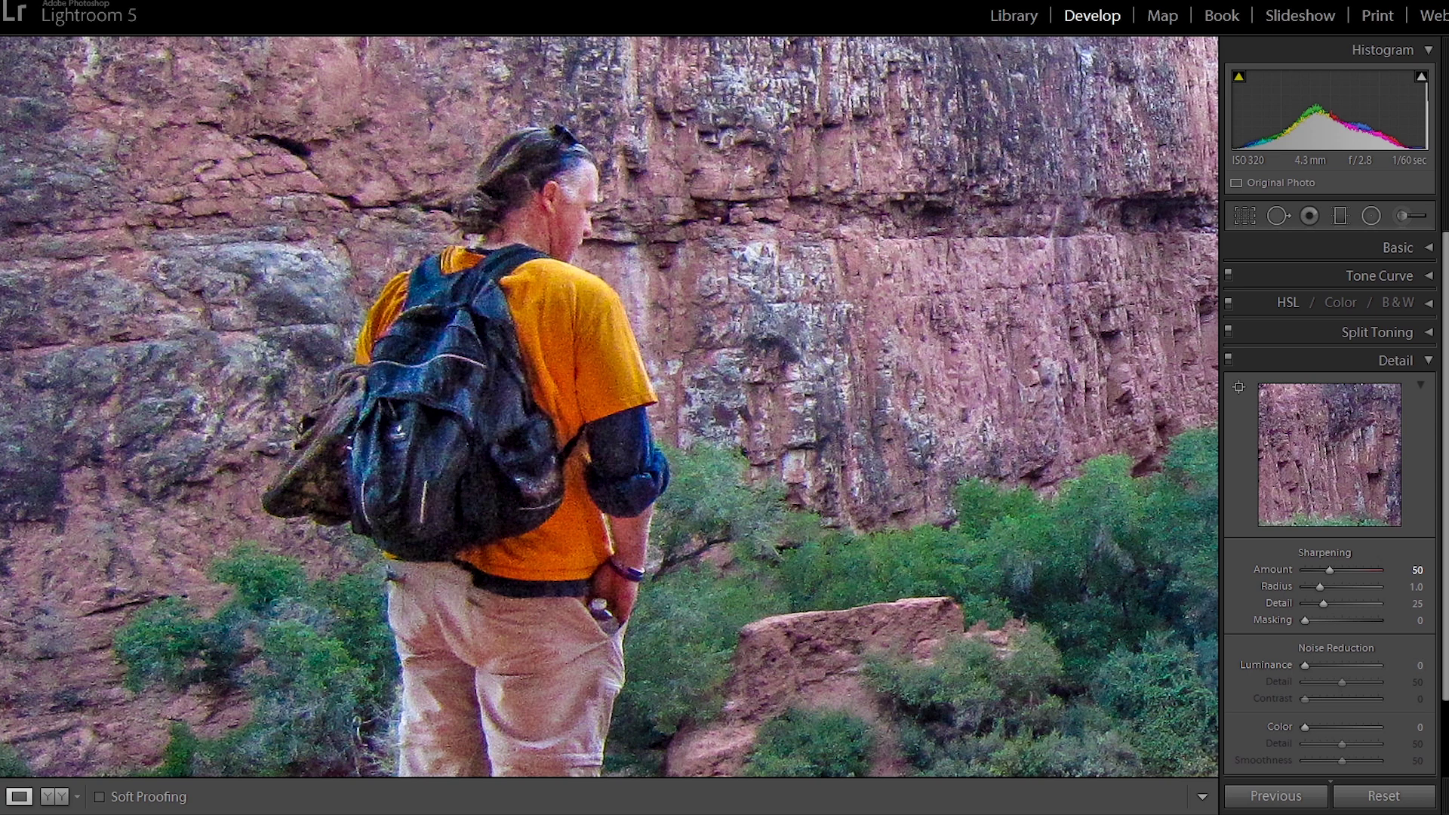
# - Set the luminance noise reduction to 50
pyautogui.click(1405, 665)
pyautogui.write('50')
pyautogui.press('Return')
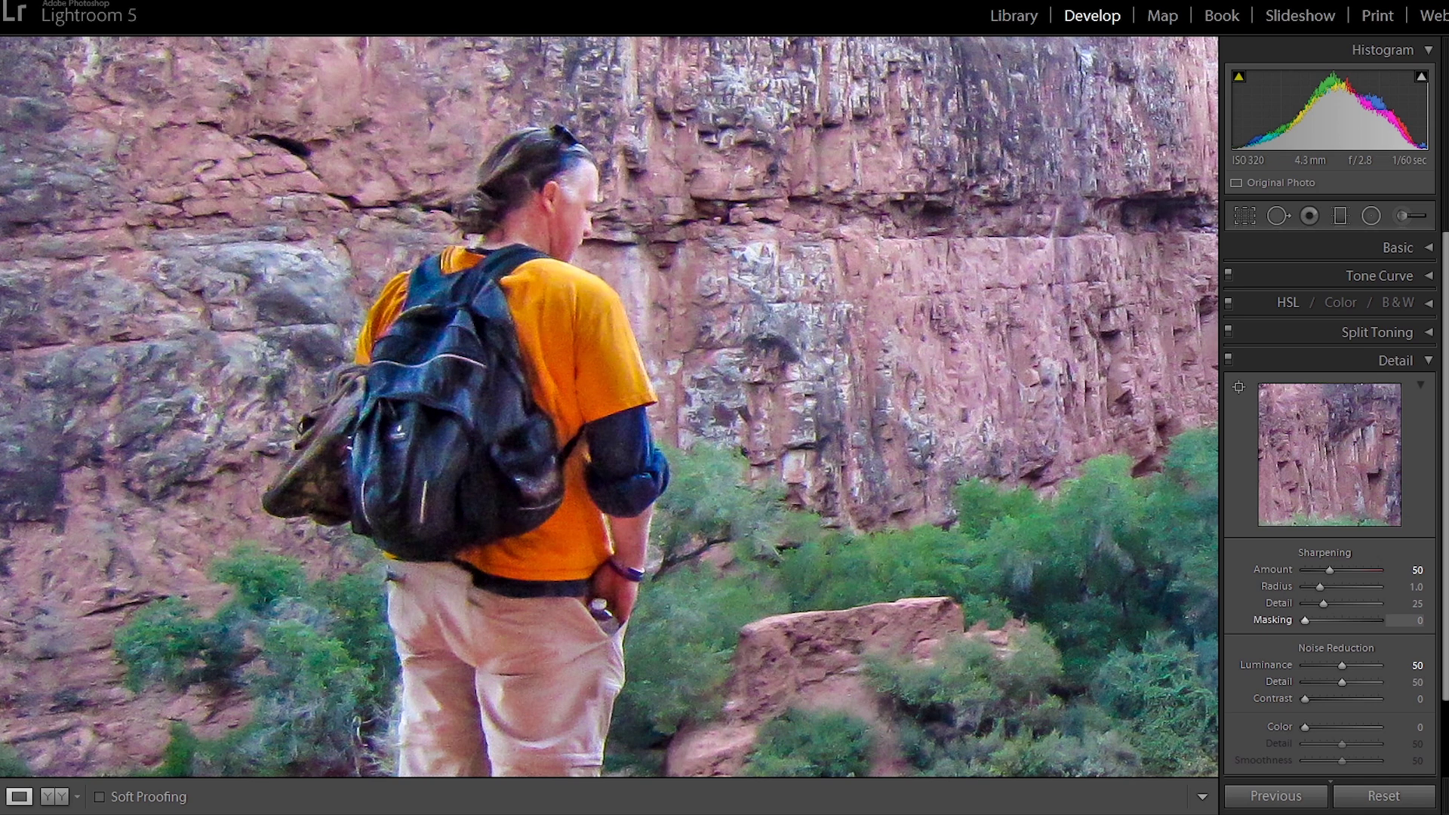
# - Set the sharpening masking to 40 while previewing the edge mask
pyautogui.press('alt')
pyautogui.moveTo(1305, 620); pyautogui.dragTo(1337, 620)
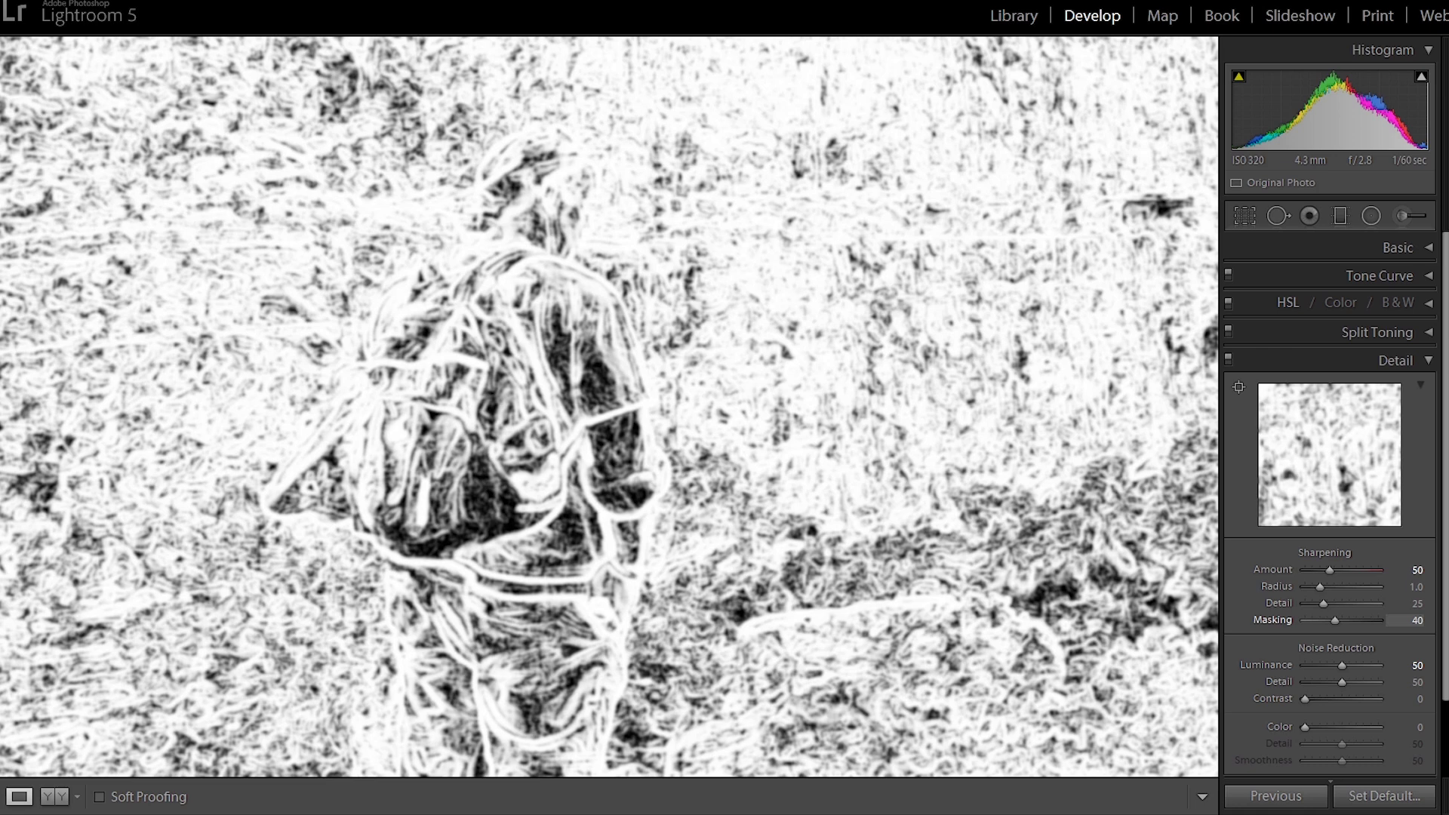
pyautogui.moveTo(1334, 620); pyautogui.dragTo(1334, 619)
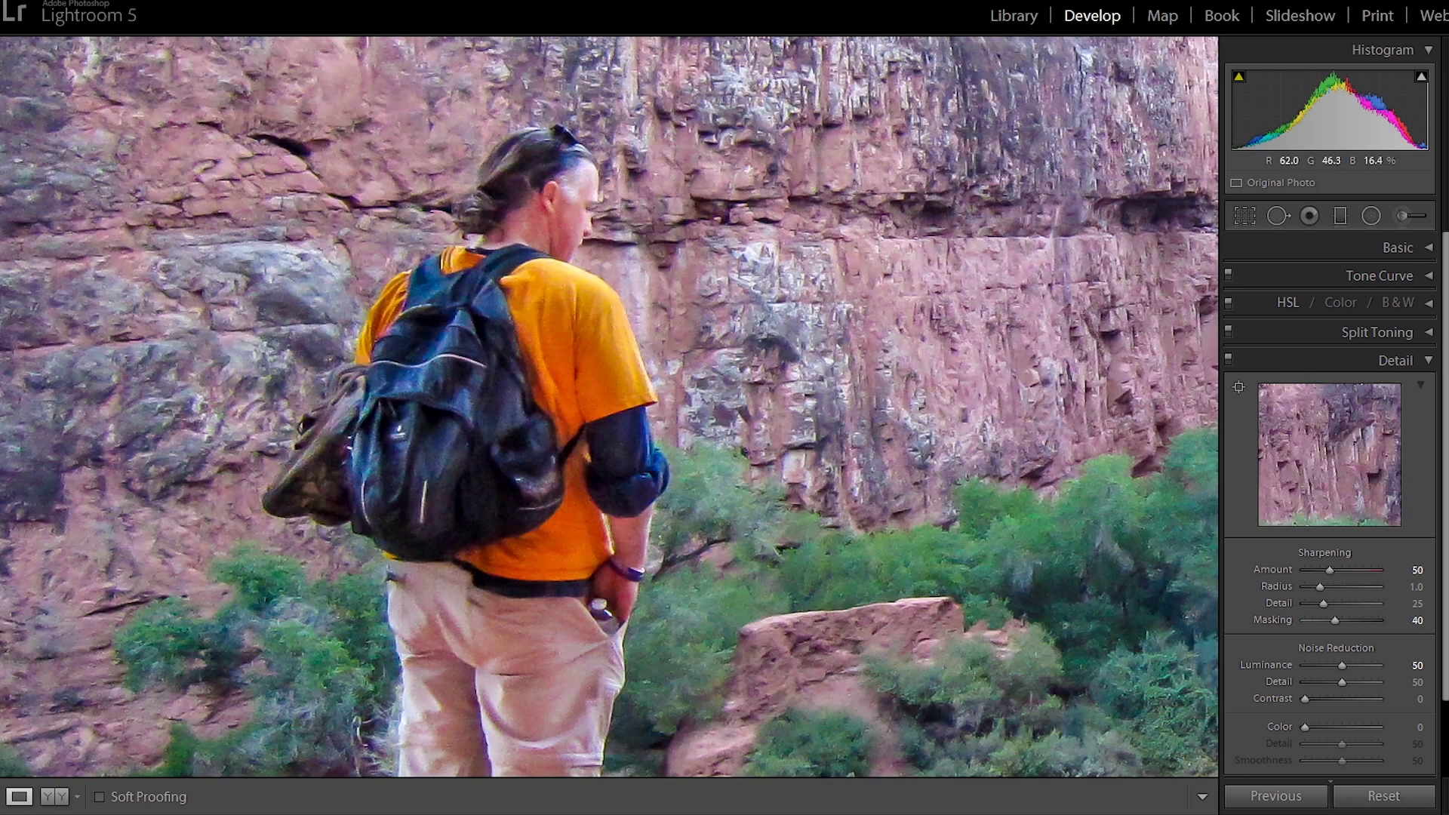
# - Compare the hiker and bushes with and without the sharpening and noise reduction, and return to the full photo
pyautogui.moveTo(609, 406); pyautogui.dragTo(412, 234)
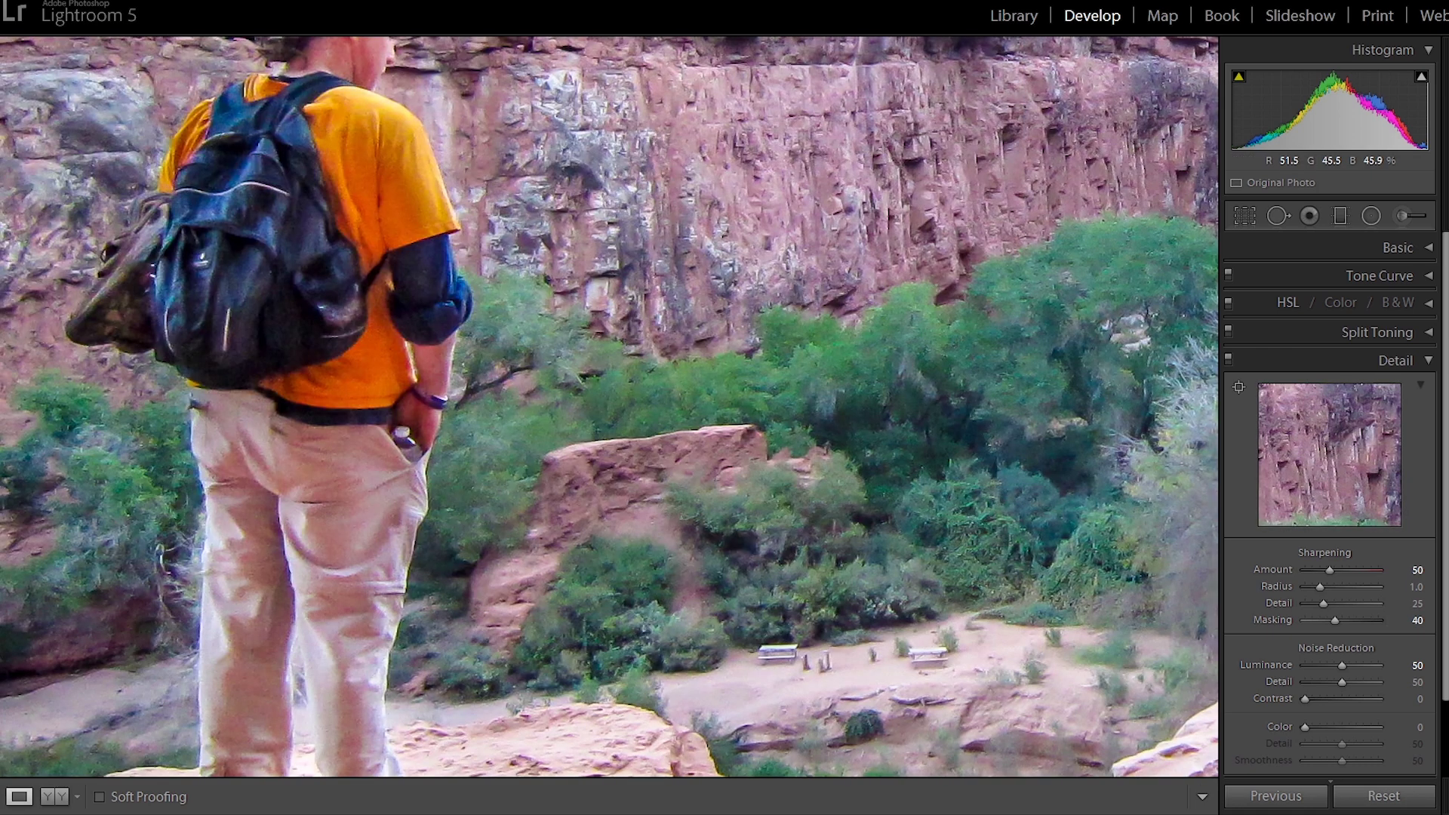
pyautogui.click(1228, 360)
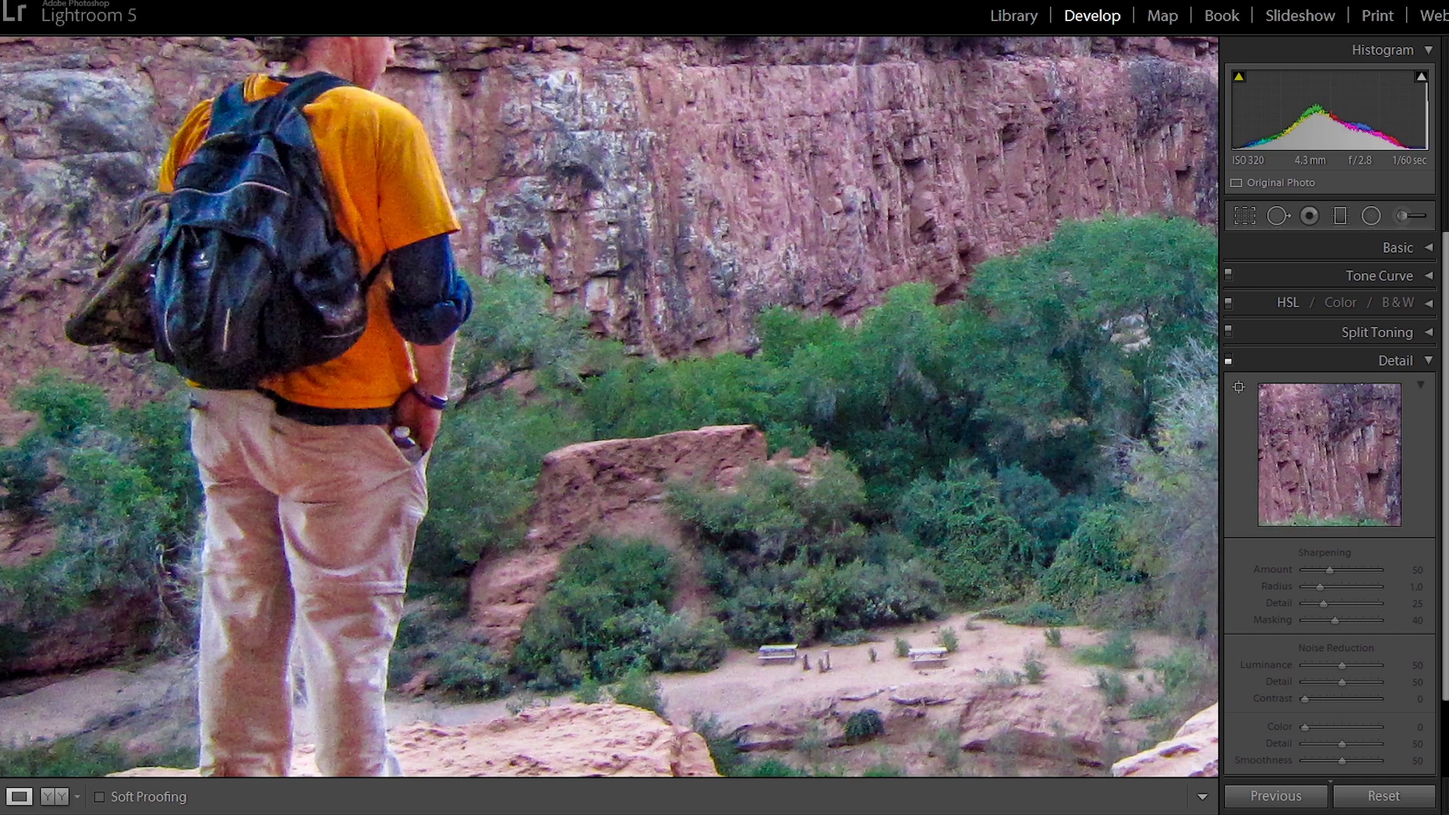
pyautogui.click(1228, 360)
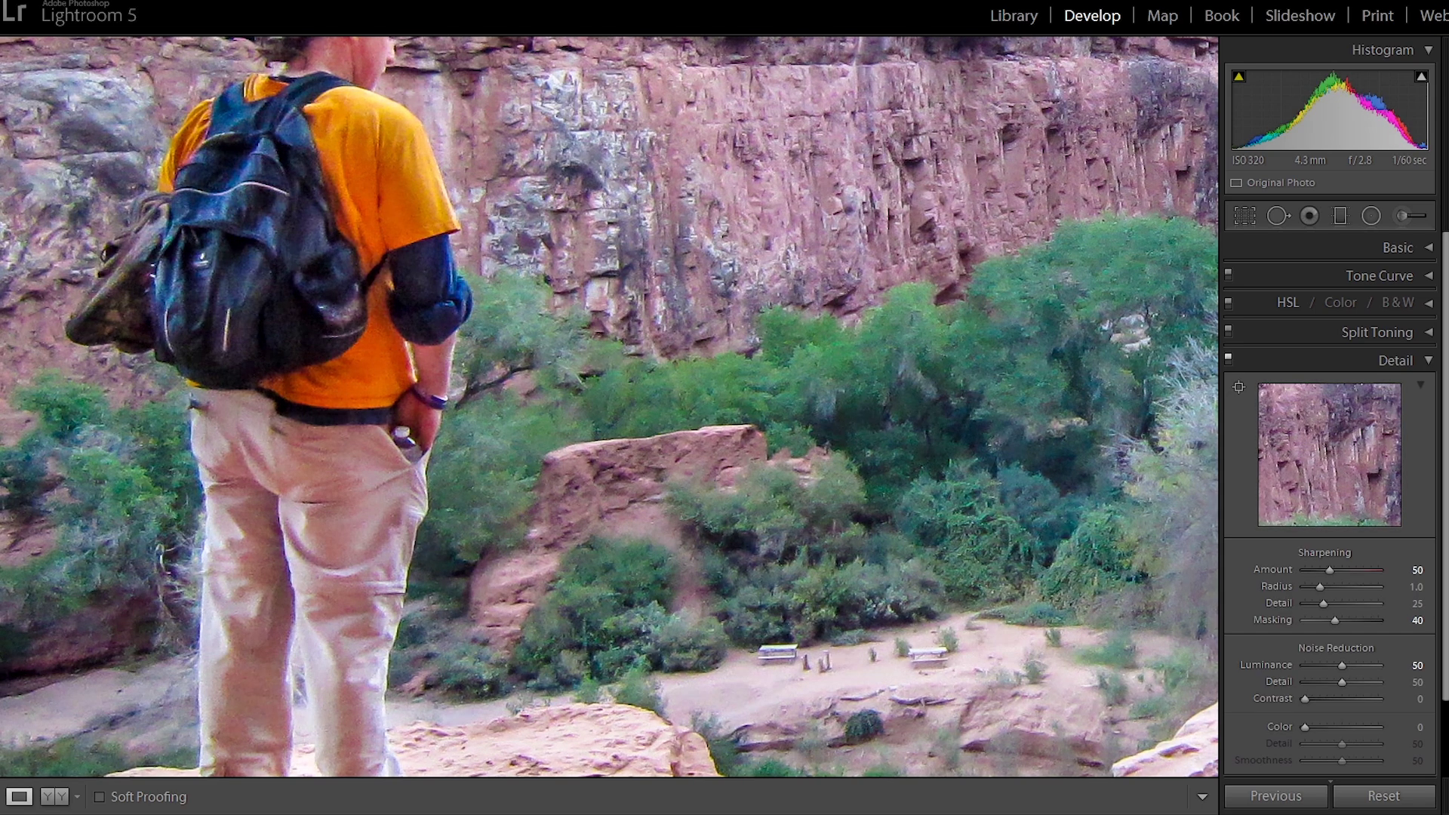
pyautogui.press('z')
pyautogui.click(1198, 447)
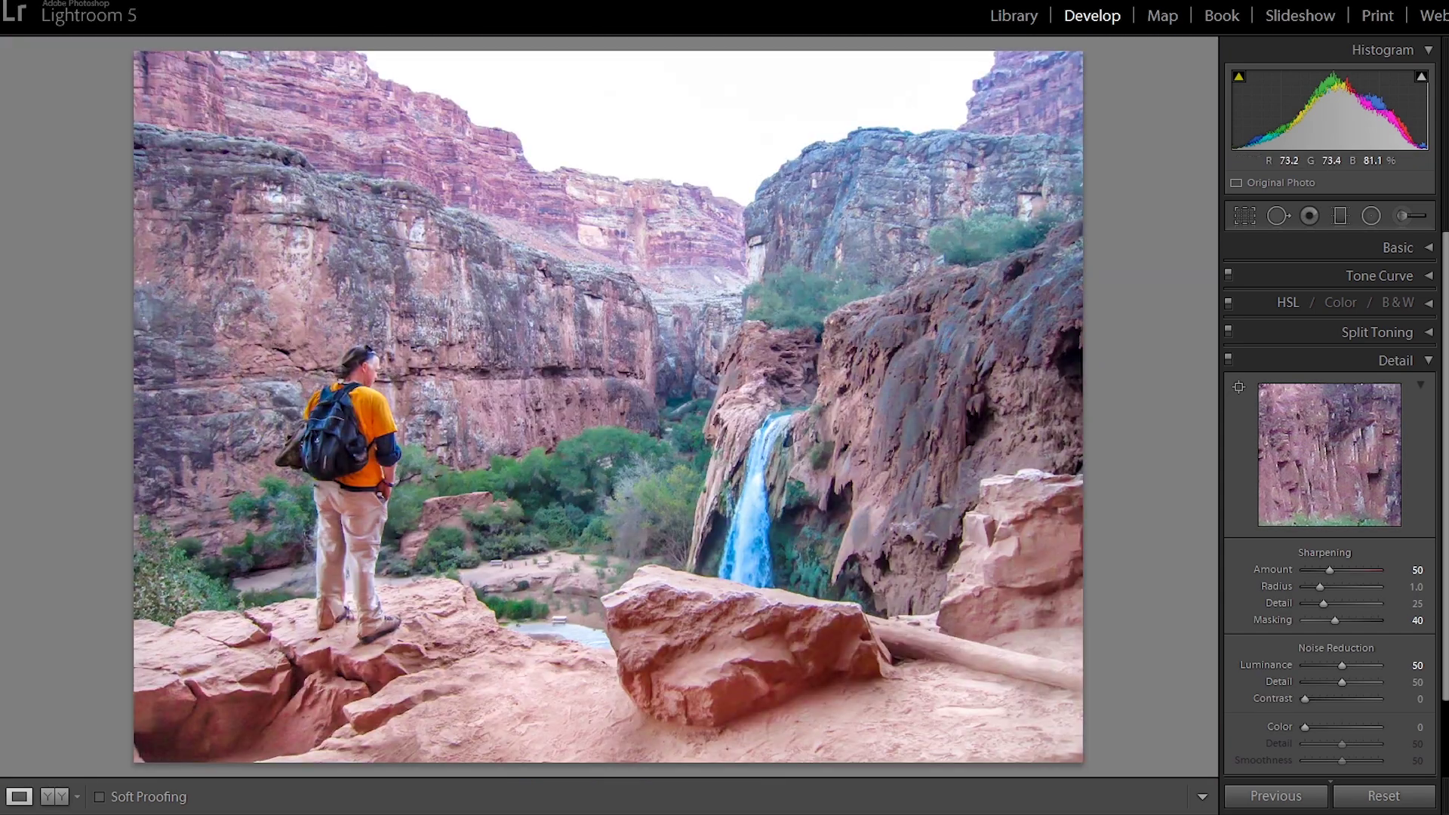
# - Set the photo's overall exposure to -0.24
pyautogui.click(1395, 360)
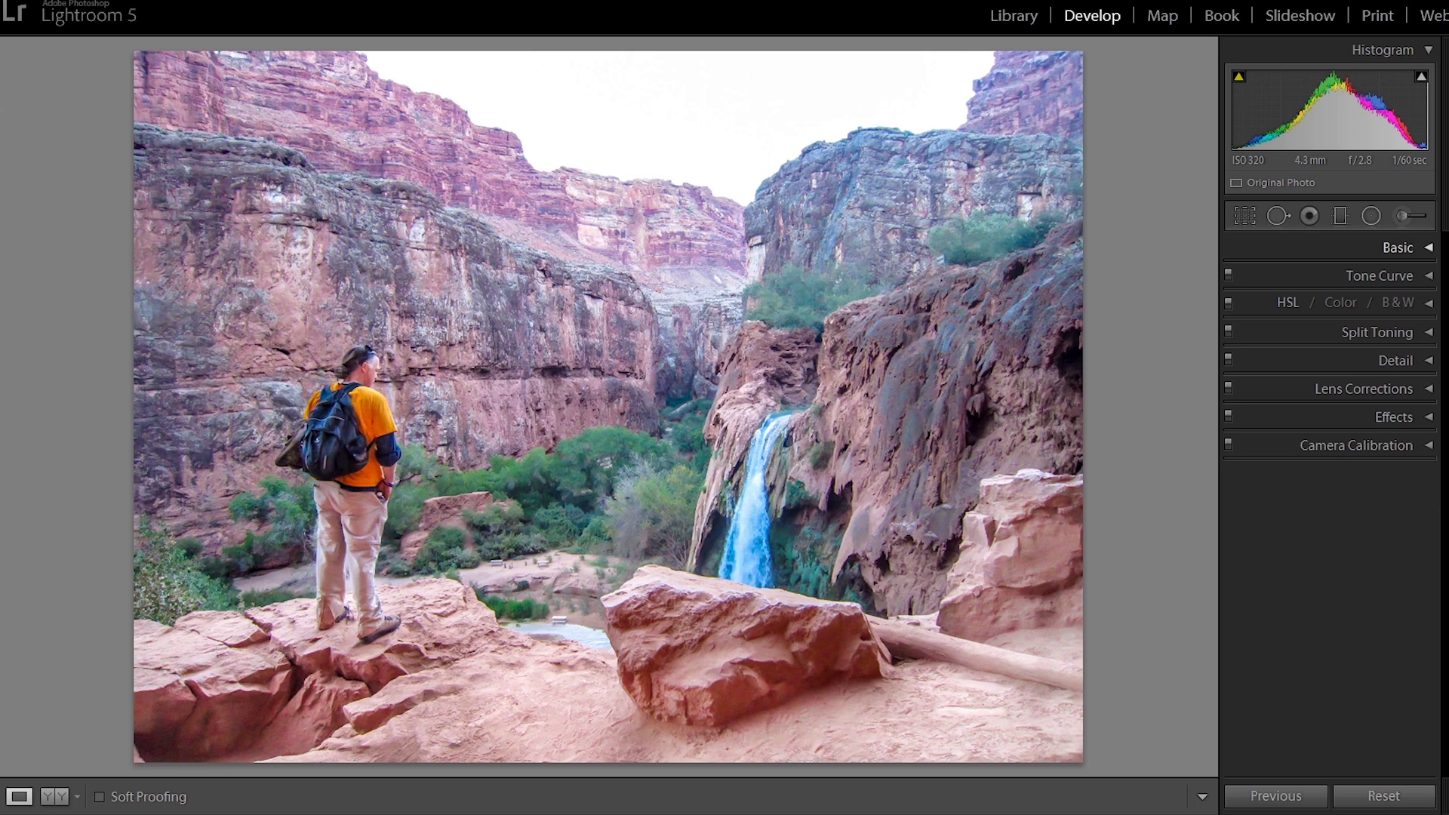
pyautogui.click(1398, 248)
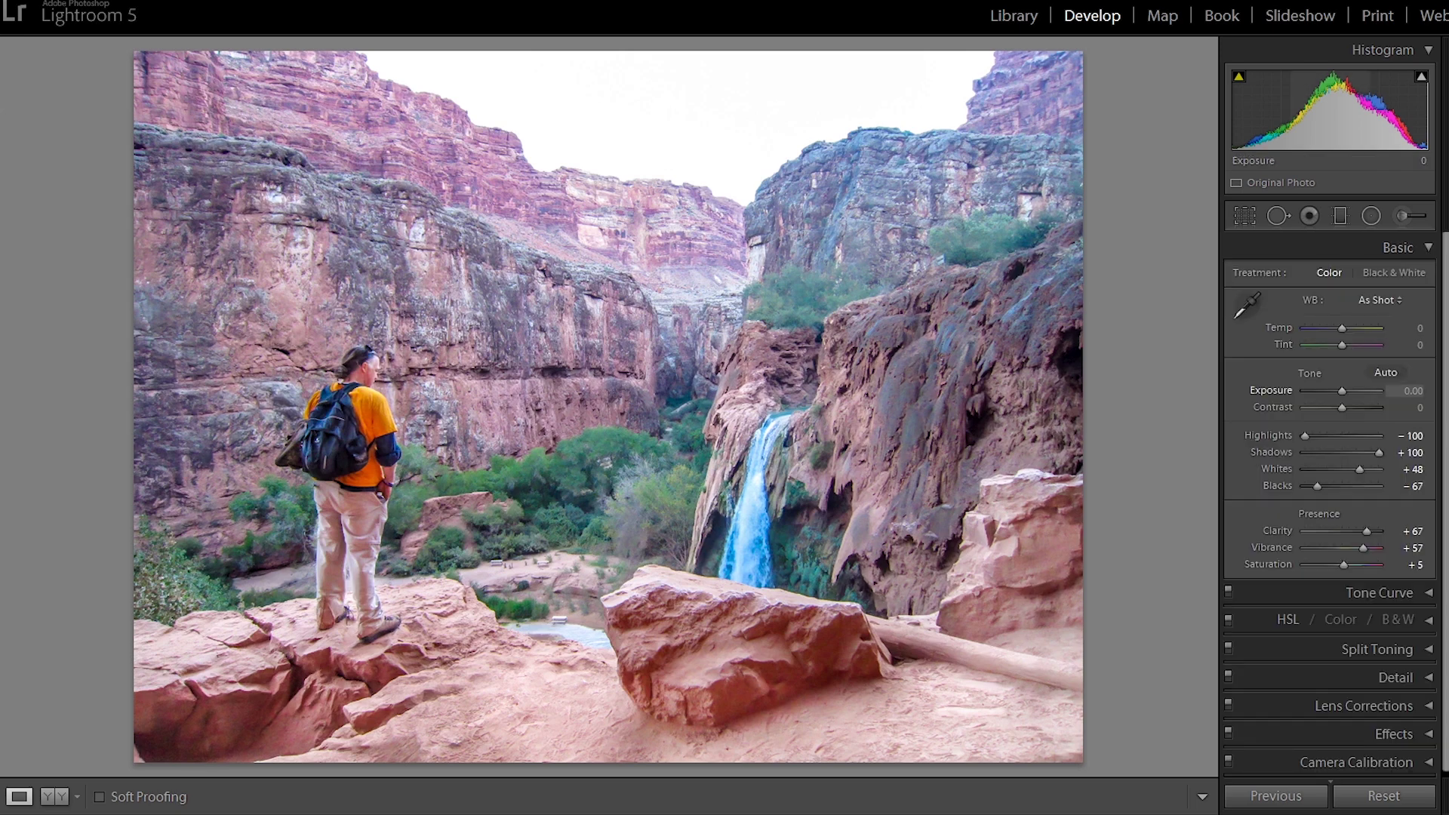
pyautogui.moveTo(1342, 391); pyautogui.dragTo(1340, 390)
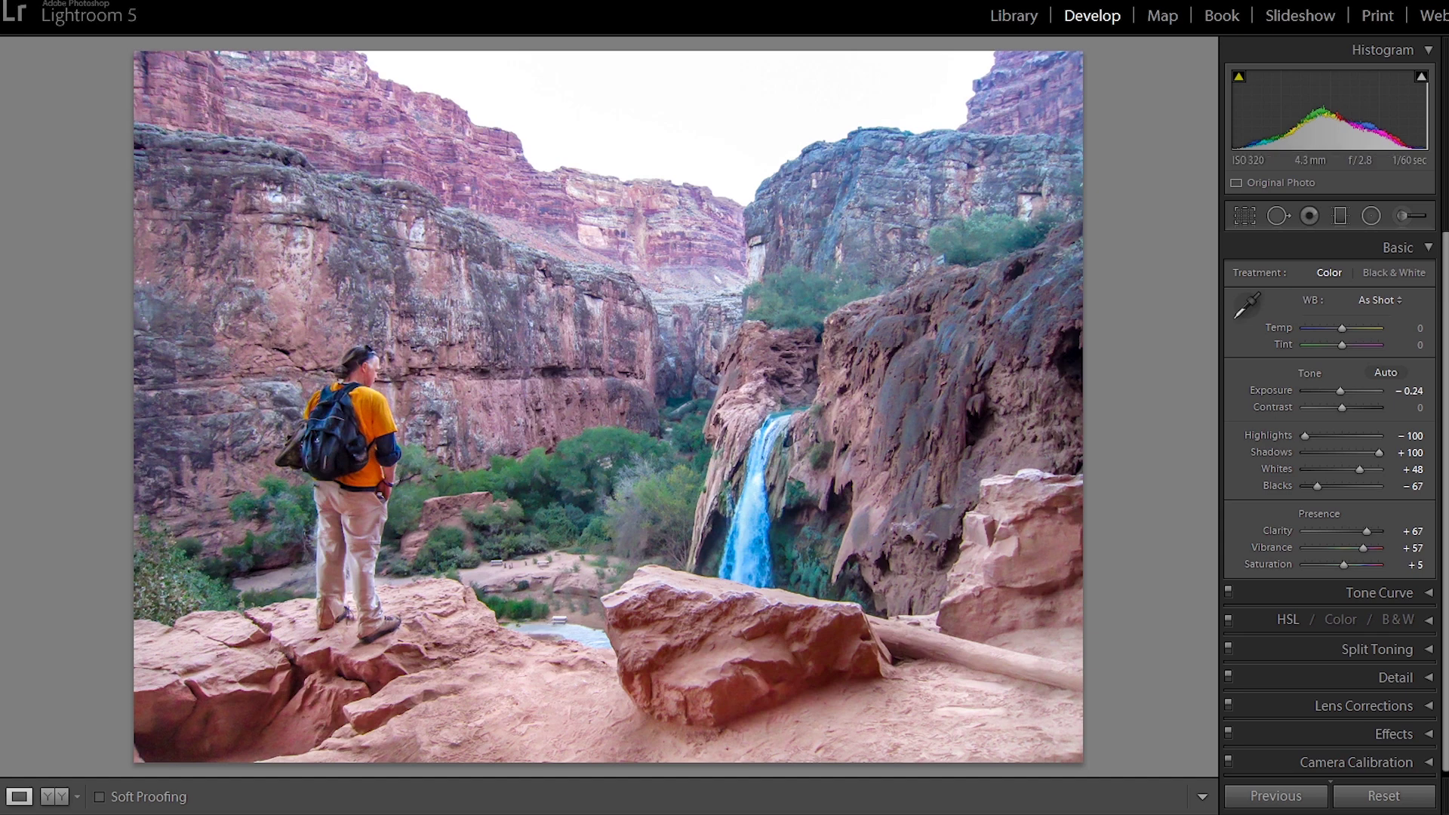
# - Open the adjusted canyon photo from Lightroom for editing in Adobe Photoshop CC 2014
pyautogui.moveTo(498, 813)
pyautogui.click(1398, 248)
pyautogui.rightClick(488, 346)
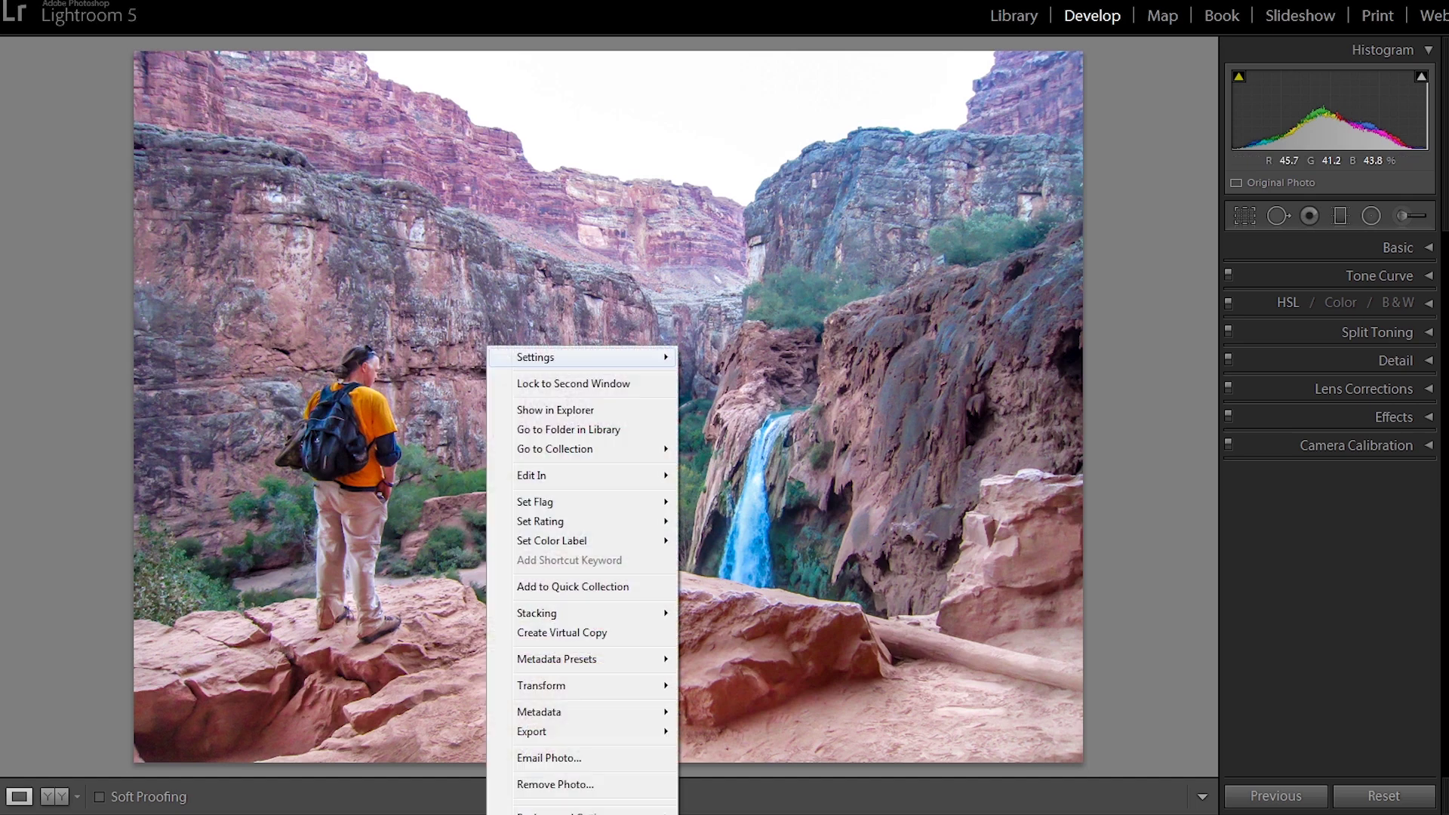
pyautogui.moveTo(543, 476)
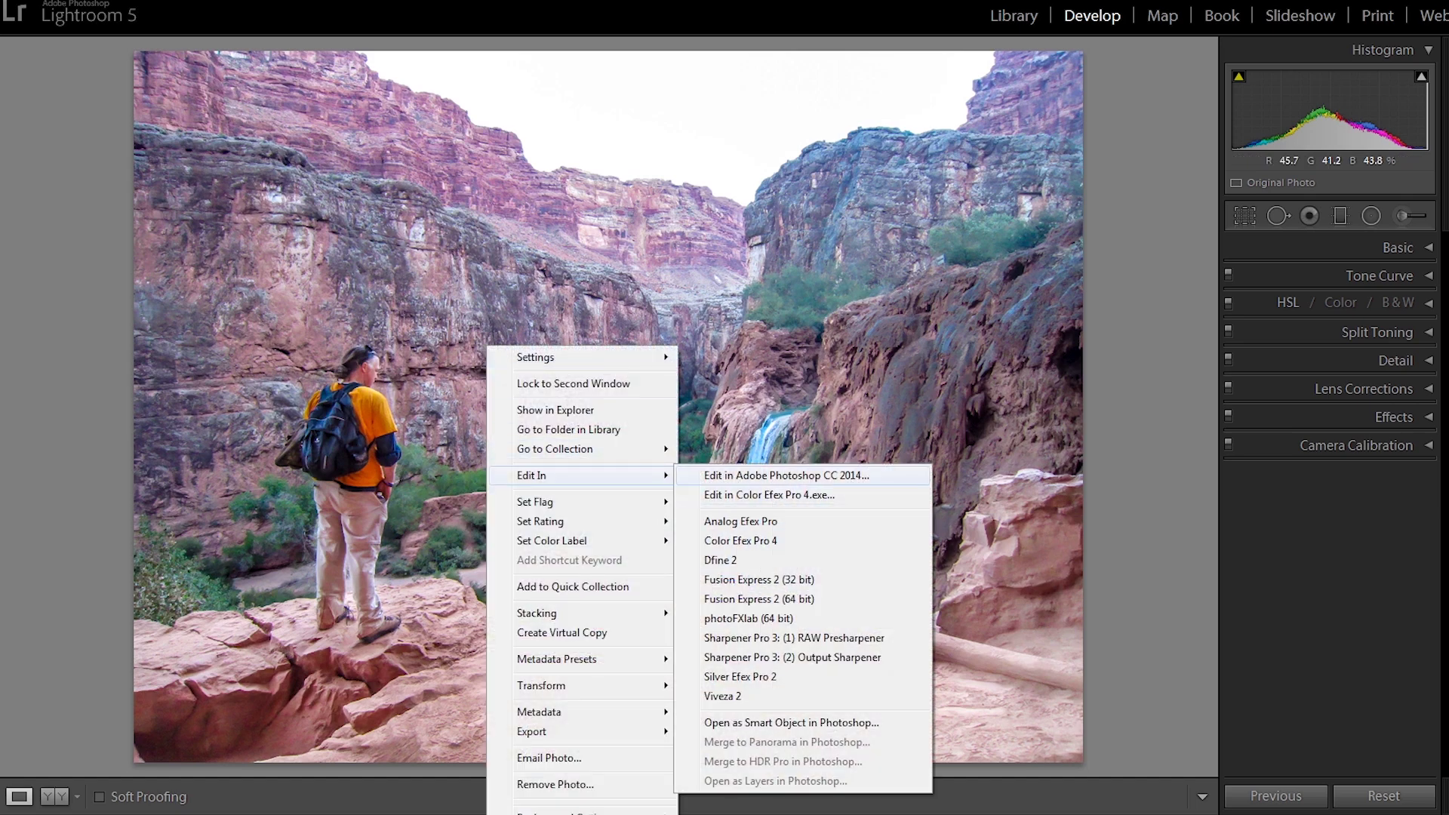
pyautogui.click(785, 475)
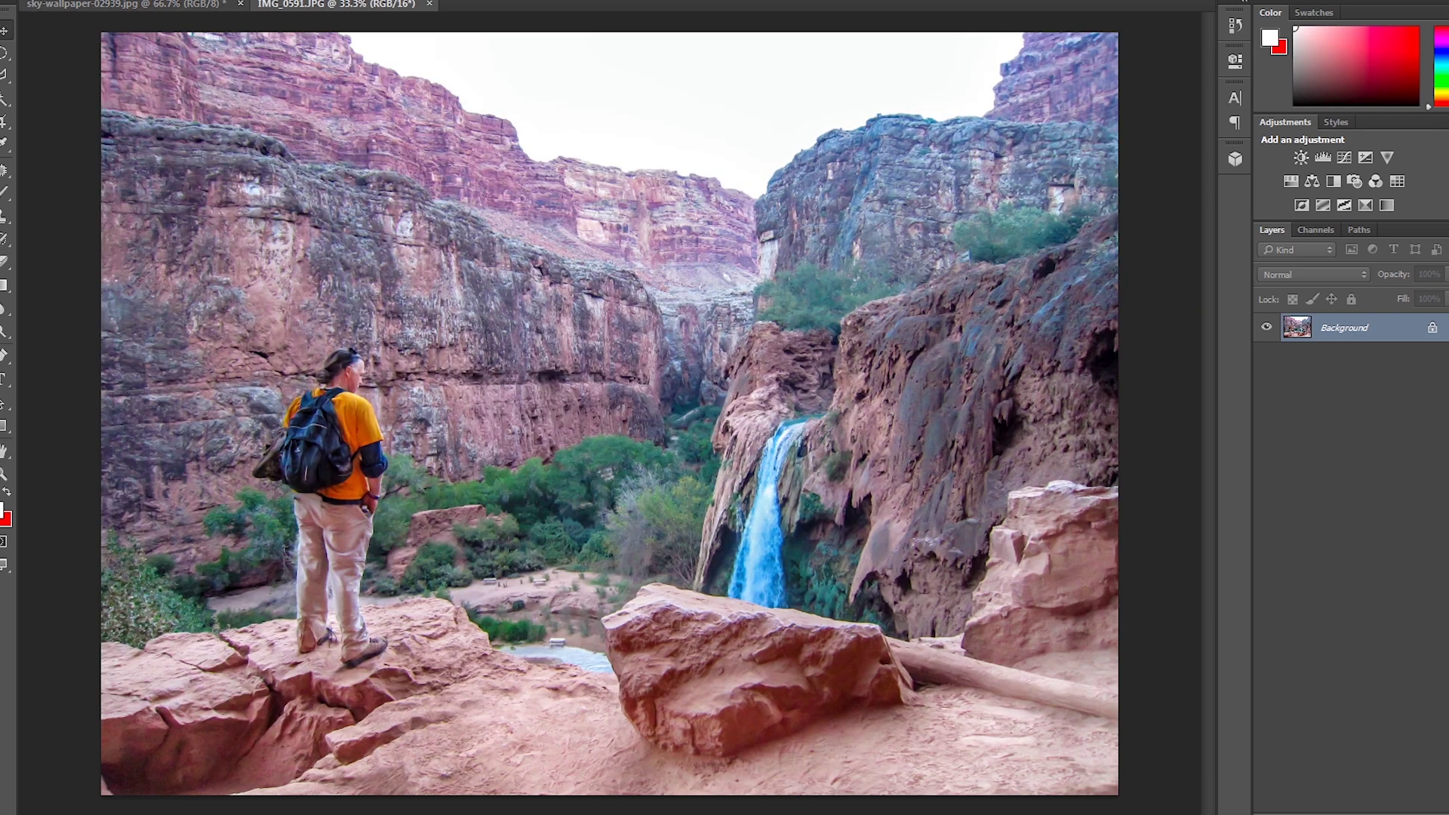
# - Duplicate the Background layer under its default name and delete the original locked layer
pyautogui.press('w')
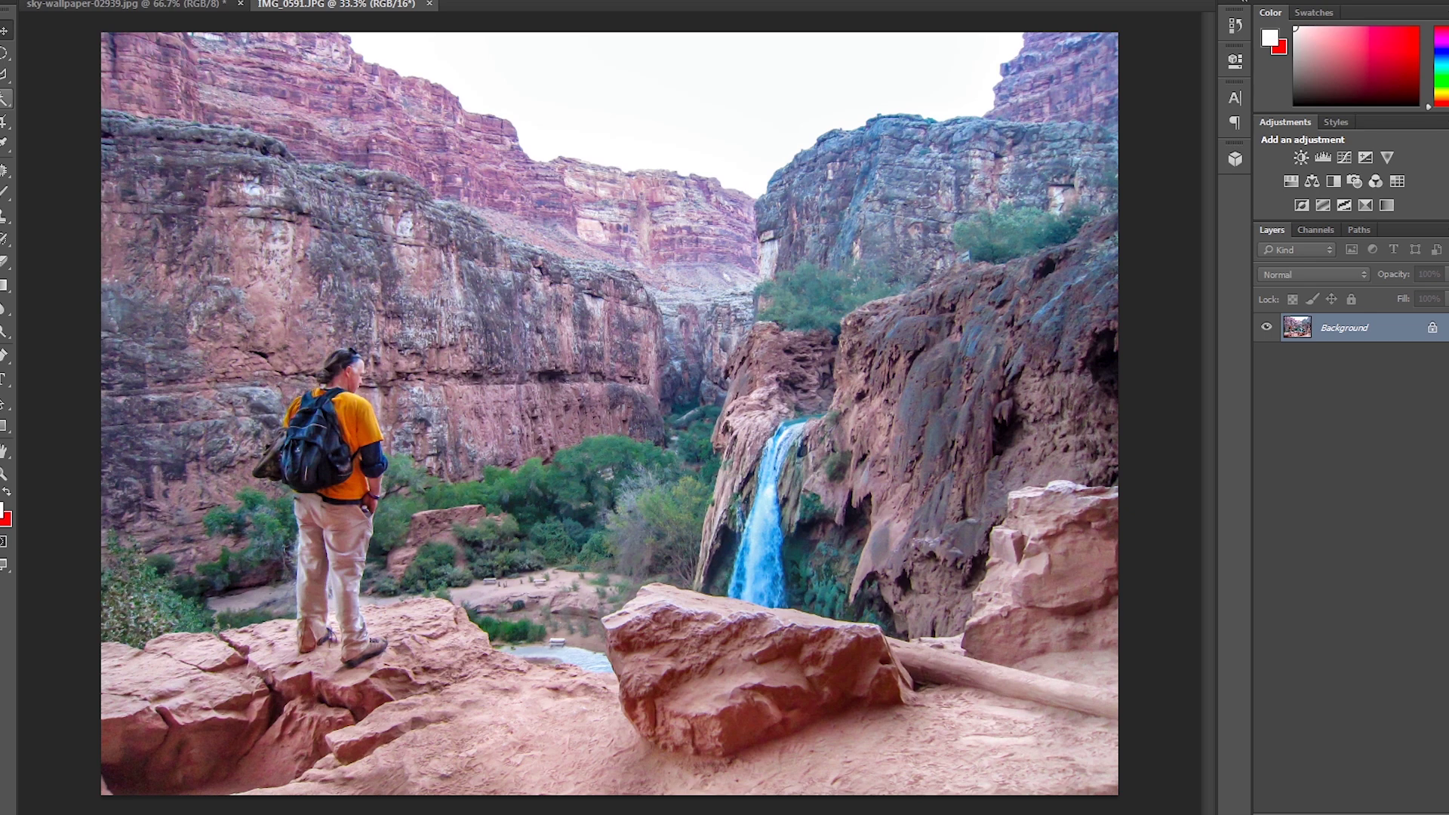
pyautogui.rightClick(1313, 326)
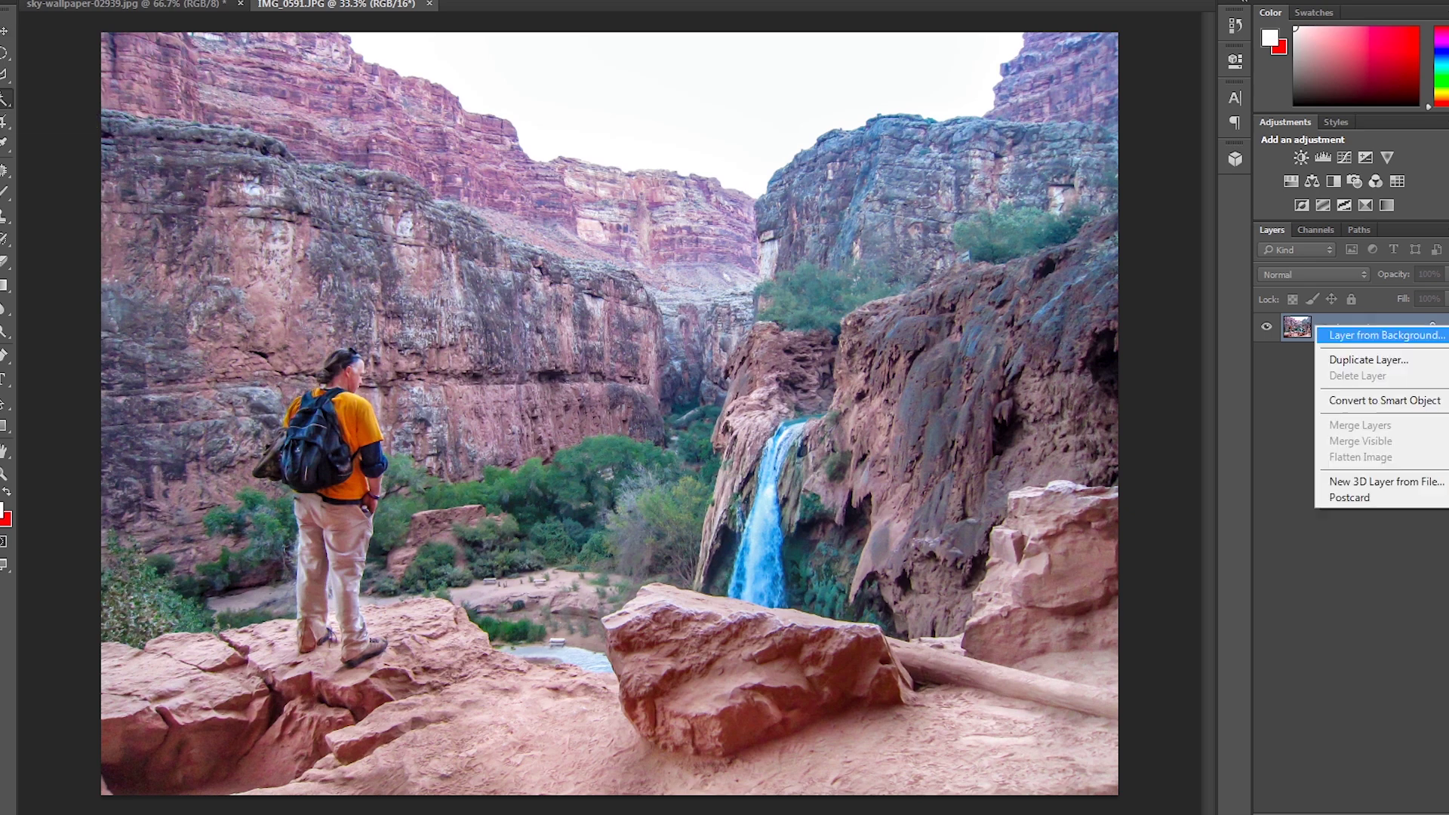
pyautogui.click(1352, 360)
pyautogui.press('Return')
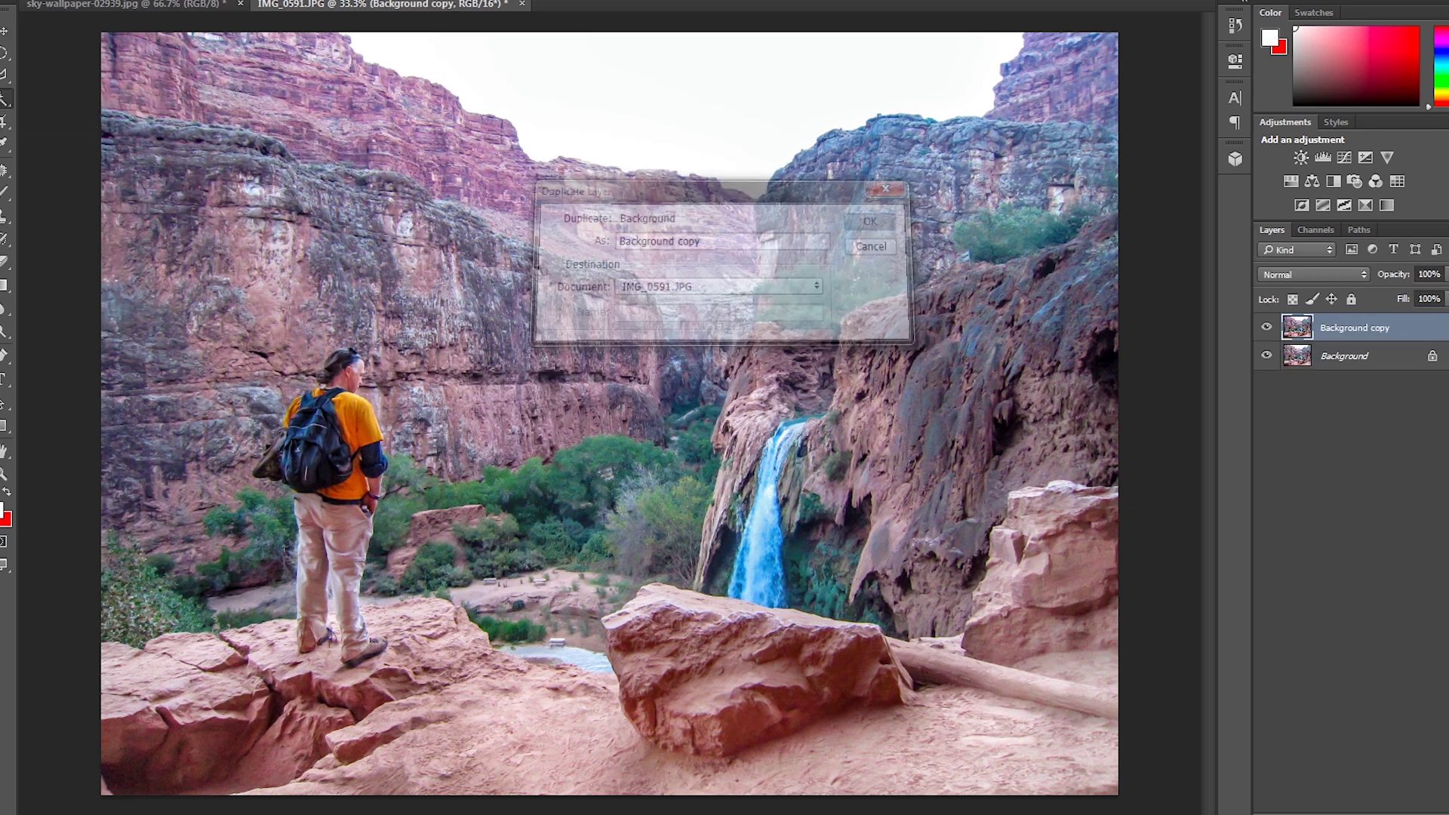
pyautogui.click(1351, 356)
pyautogui.press('Delete')
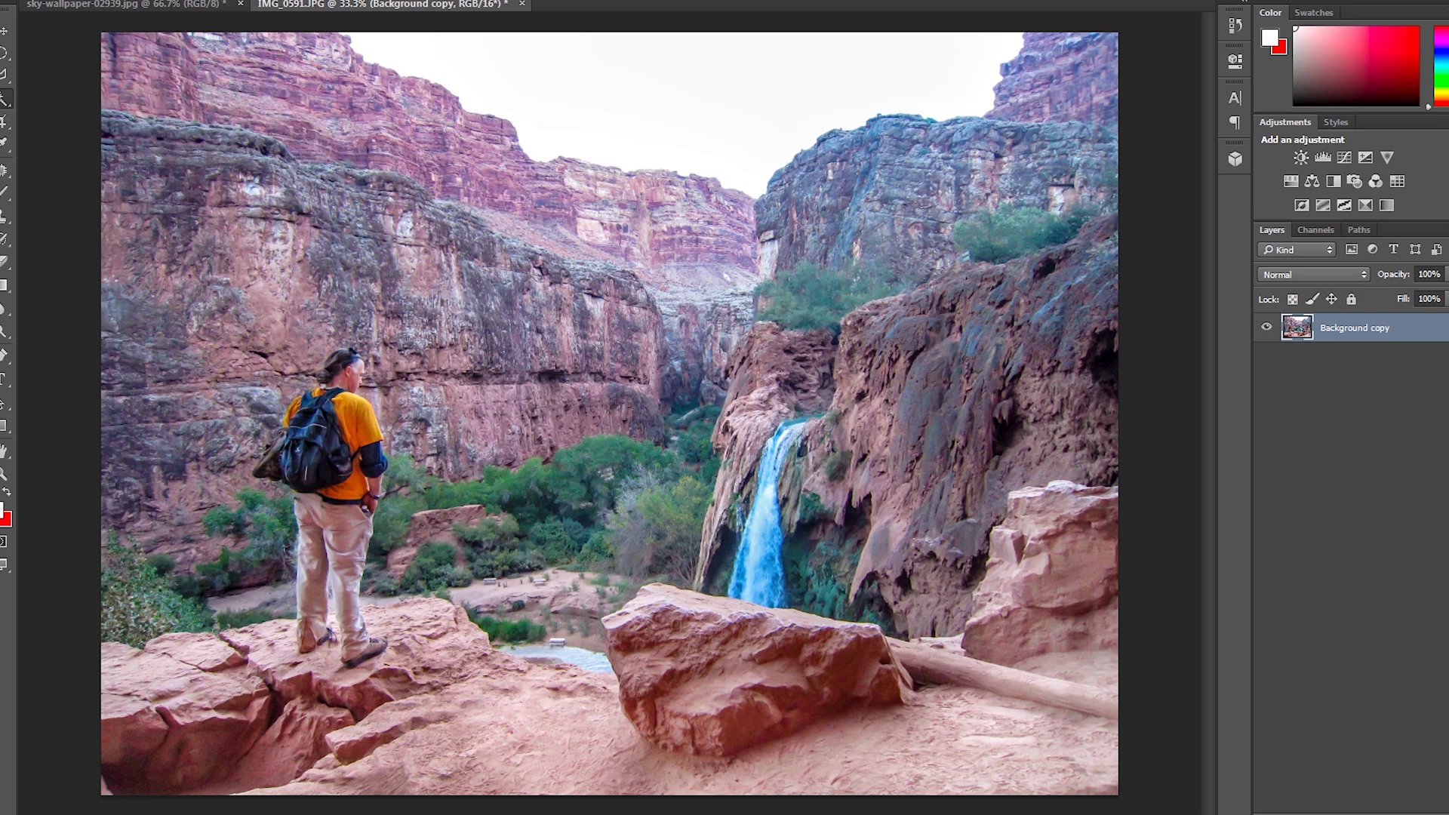
# - Copy the entire sky-wallpaper-02939.jpg image and paste it into IMG_0591.JPG, accepting the colour profile conversion
pyautogui.click(124, 4)
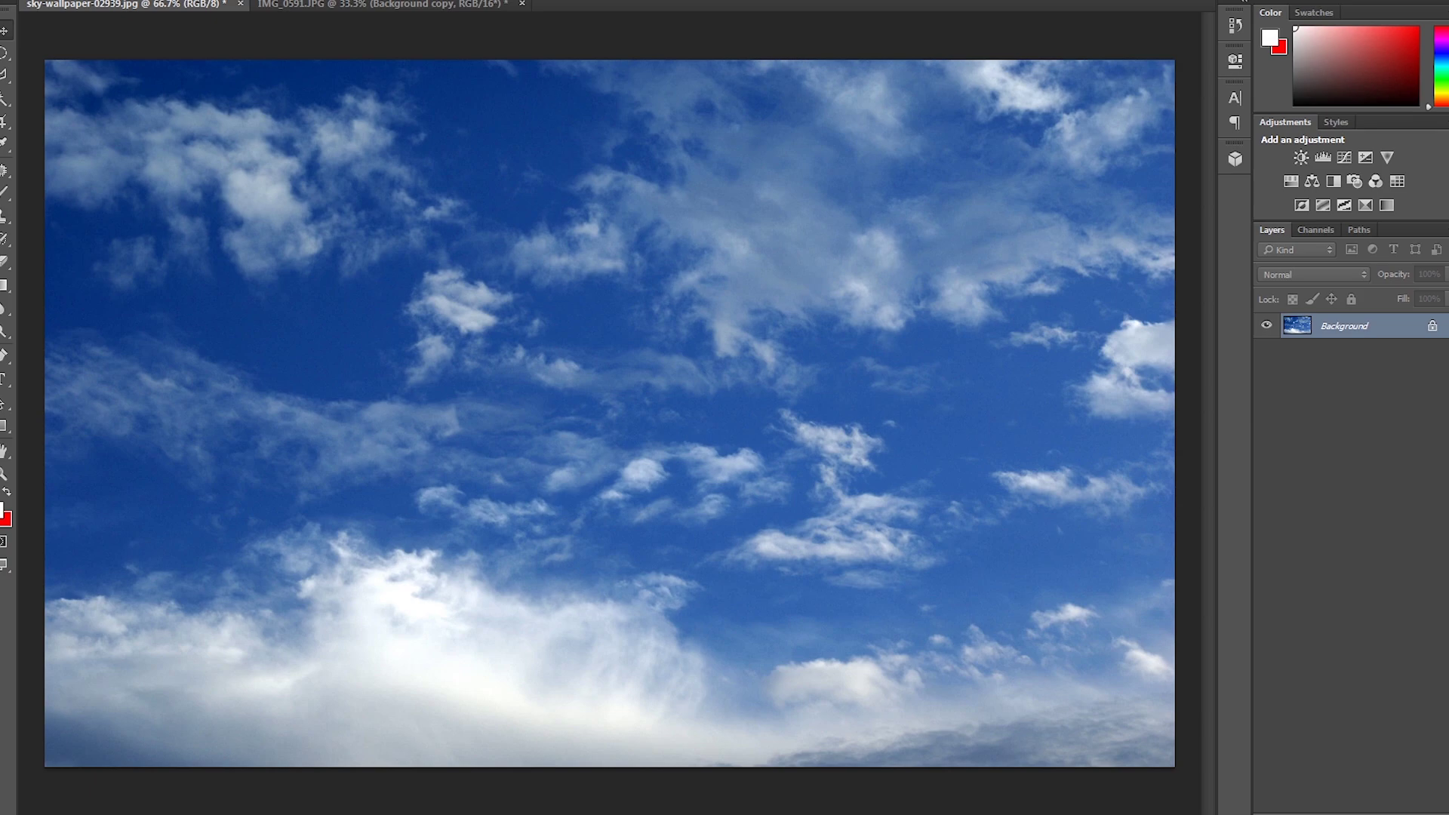
pyautogui.hotkey('ctrl', 'a')
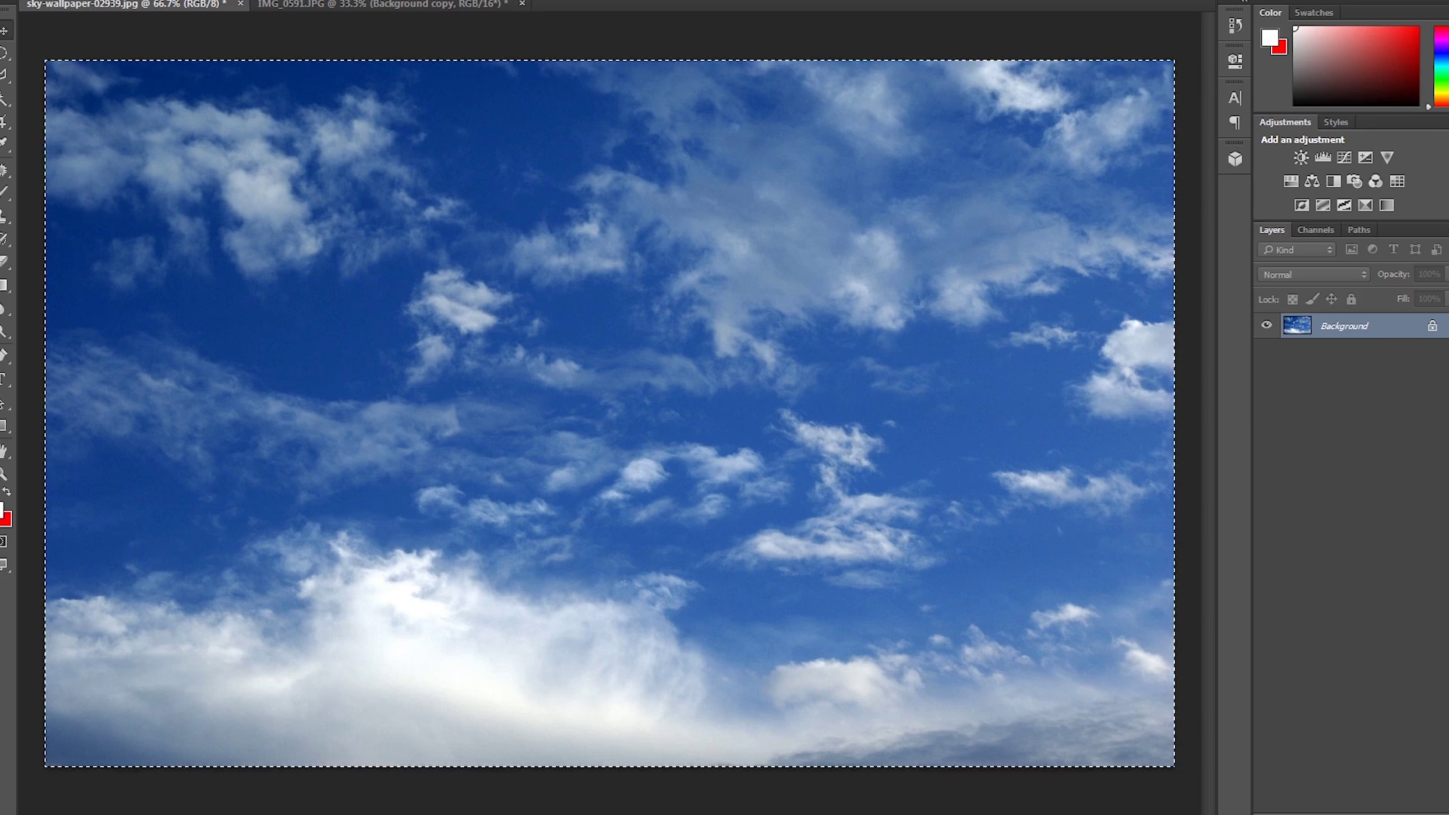
pyautogui.hotkey('ctrl', 'BackSpace')
pyautogui.hotkey('ctrl', 'Tab')
pyautogui.hotkey('ctrl', 'v')
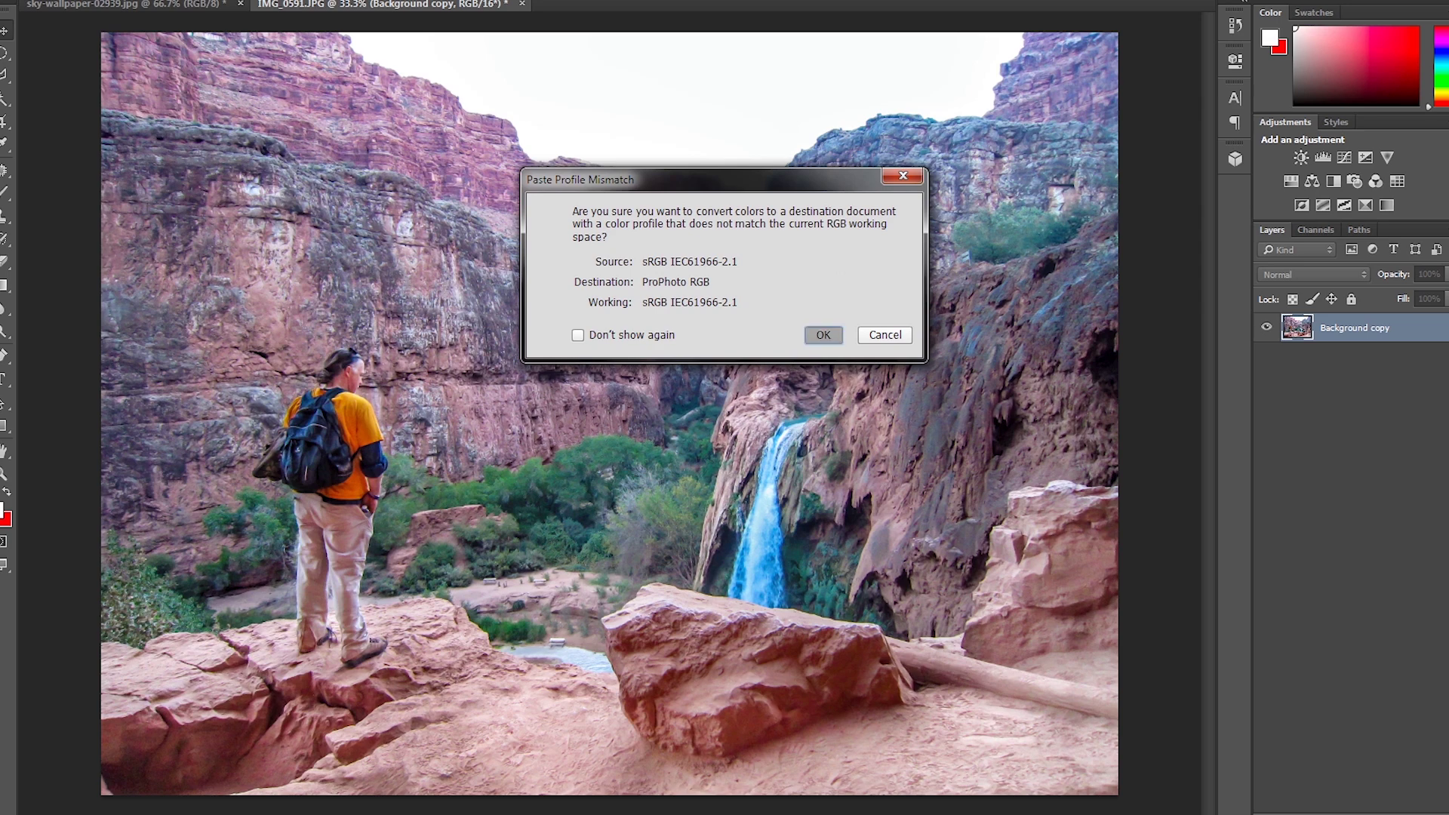
pyautogui.press('Return')
# - Enlarge the pasted sky proportionally and move it up to cover the pale sky, checking its placement by toggling the layer's visibility
pyautogui.hotkey('ctrl', 't')
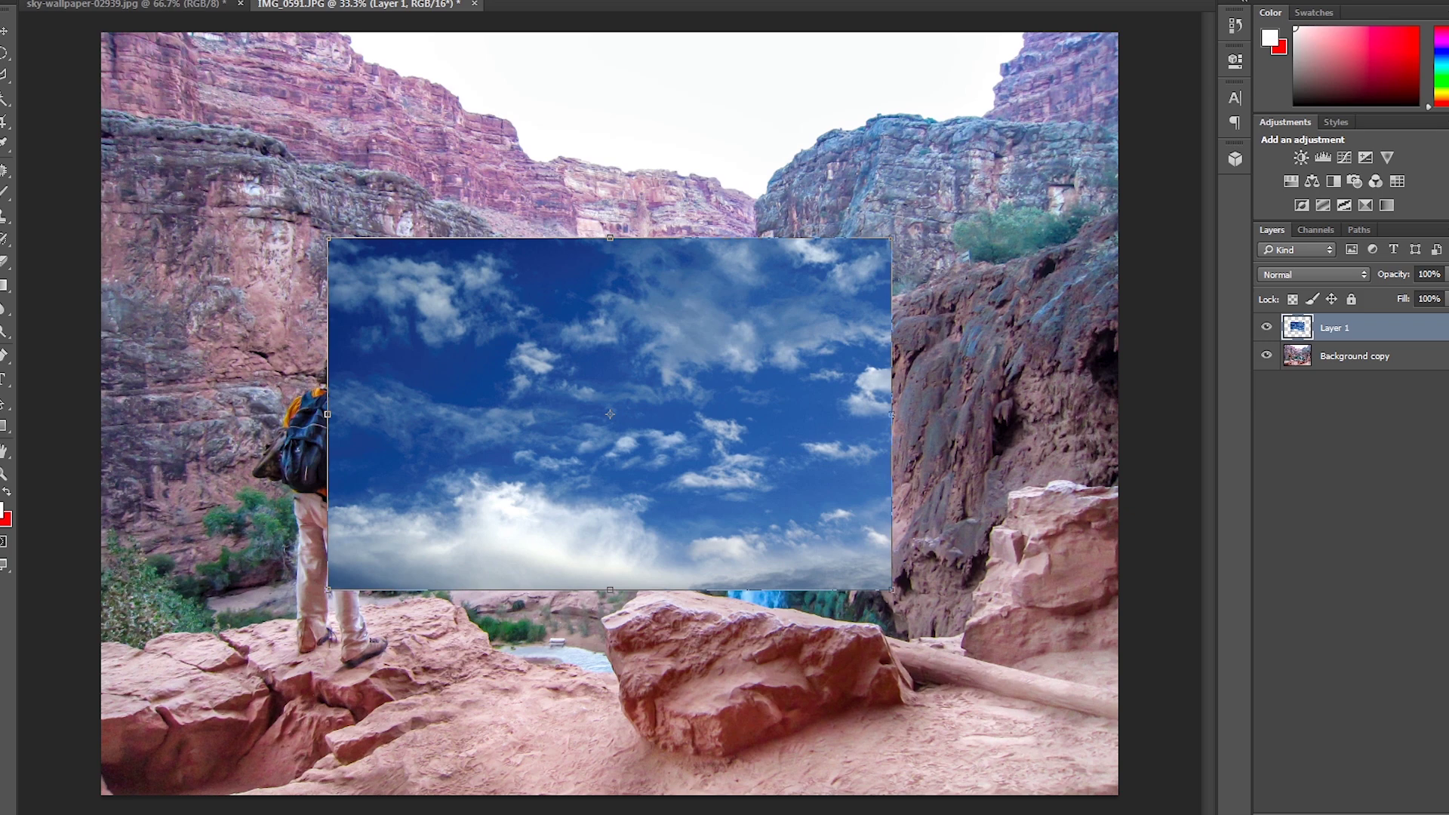
pyautogui.moveTo(892, 589); pyautogui.dragTo(1029, 665)
pyautogui.moveTo(562, 367); pyautogui.dragTo(573, 164)
pyautogui.moveTo(733, 205); pyautogui.dragTo(743, 149)
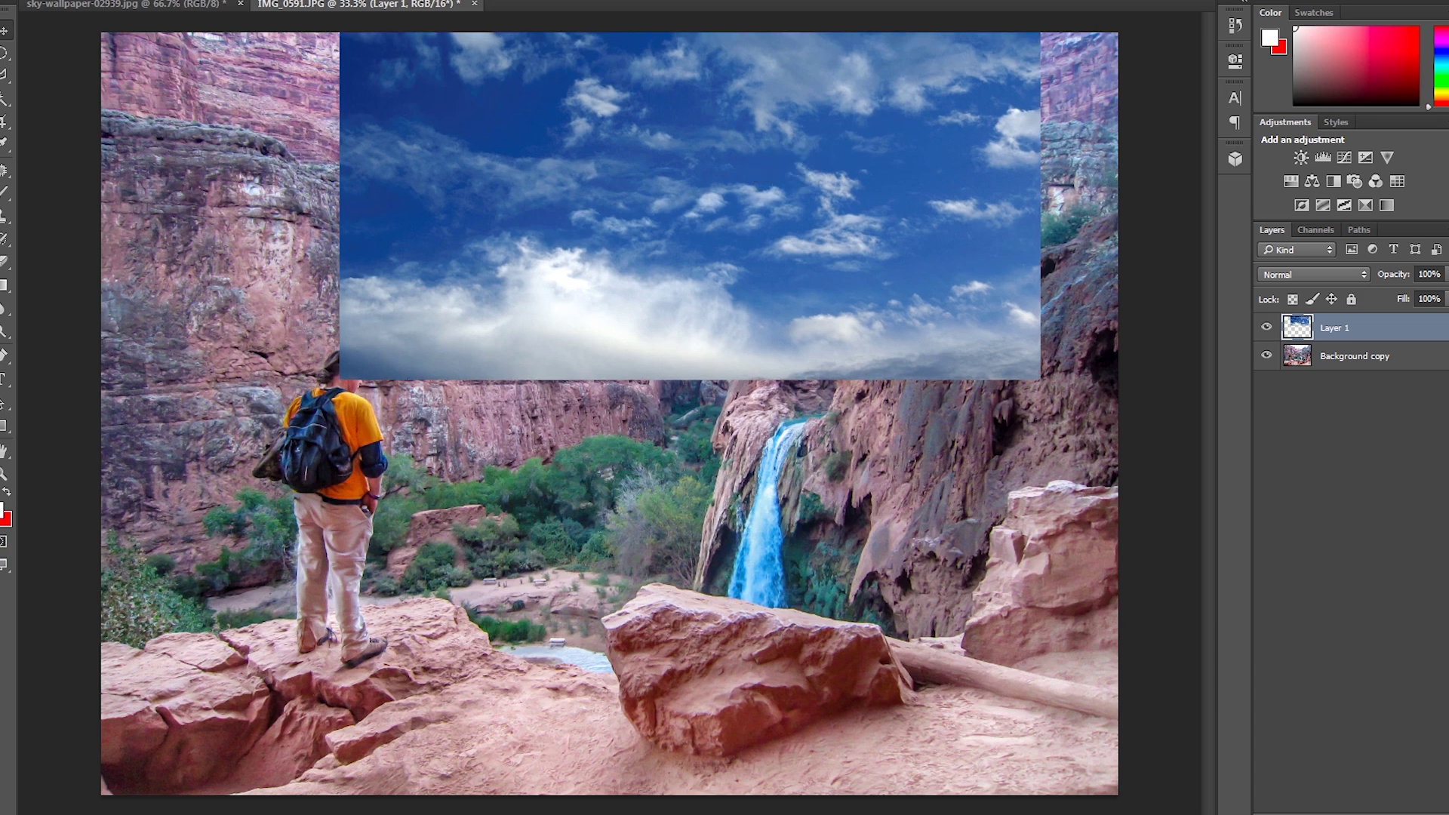
pyautogui.click(1267, 327)
pyautogui.click(1267, 327)
pyautogui.click(1267, 327)
pyautogui.click(1267, 327)
# - Hide the pasted sky layer and select the pale sky on the Background copy layer with the Magic Wand
pyautogui.click(1351, 355)
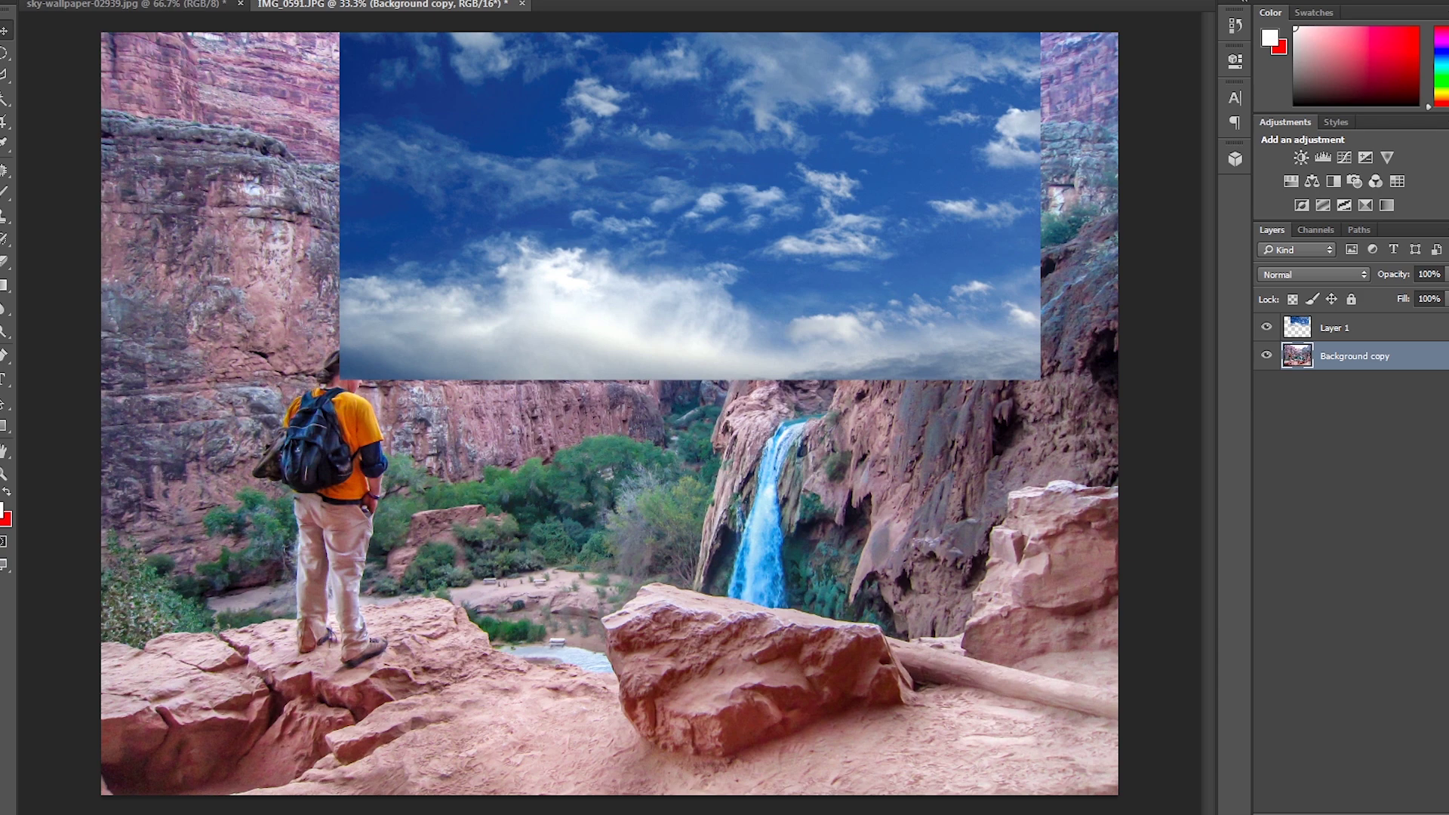
pyautogui.click(1267, 327)
pyautogui.press('w')
pyautogui.press('v')
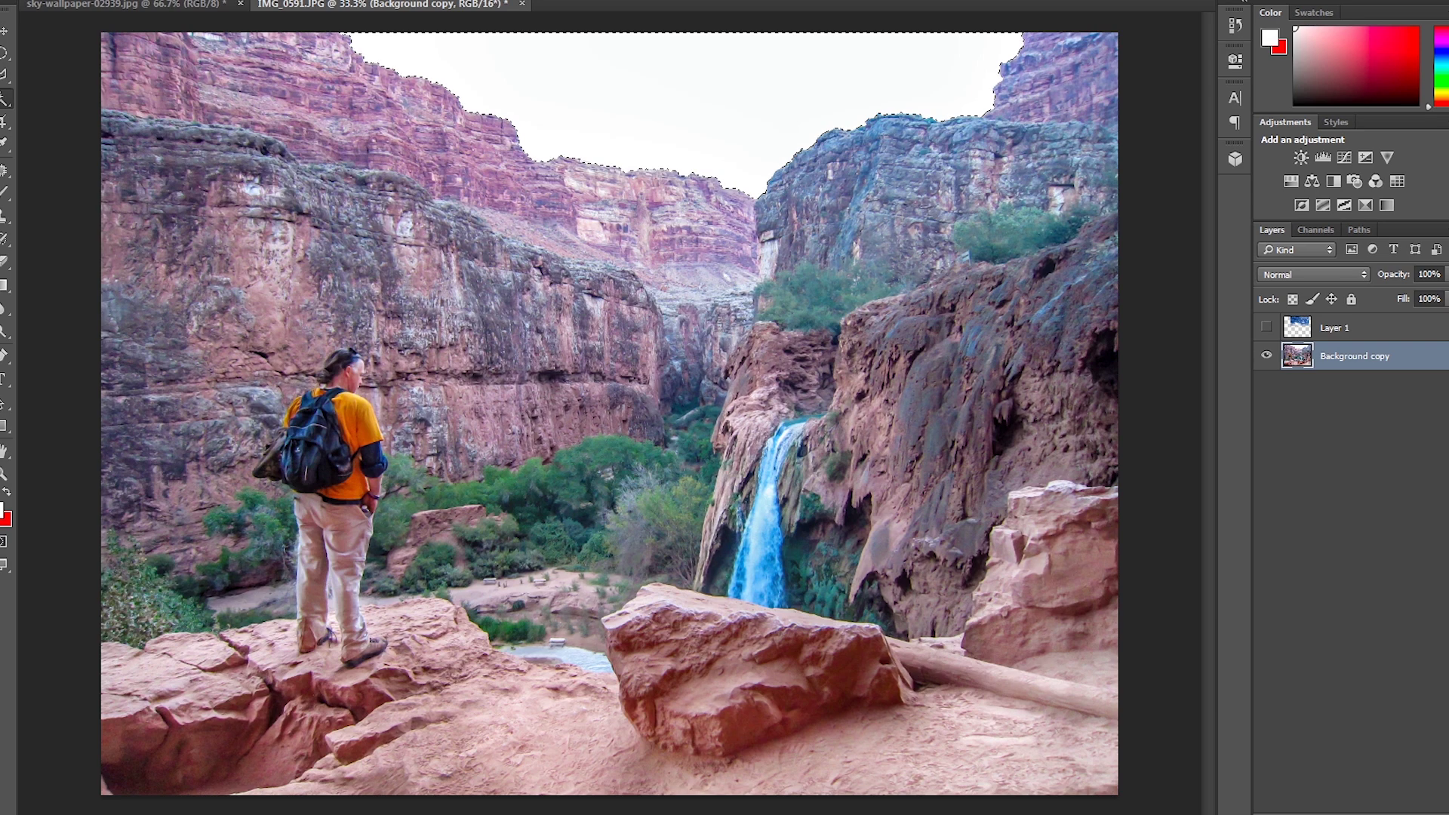
pyautogui.click(680, 98)
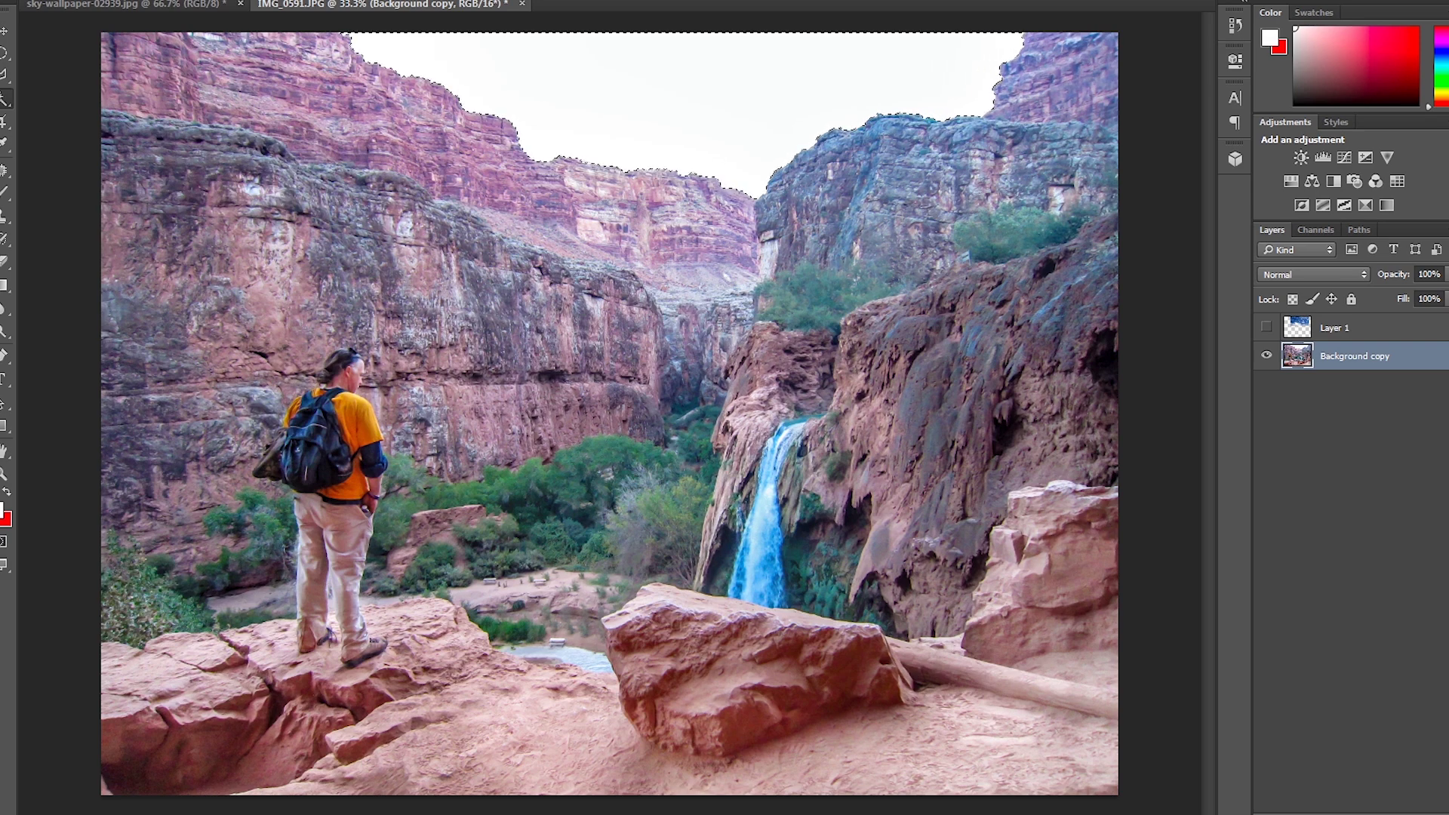
# - Show the cloud layer again, reduce it to the part inside the selected outline and fit that piece over the pale sky
pyautogui.click(1266, 327)
pyautogui.click(1334, 327)
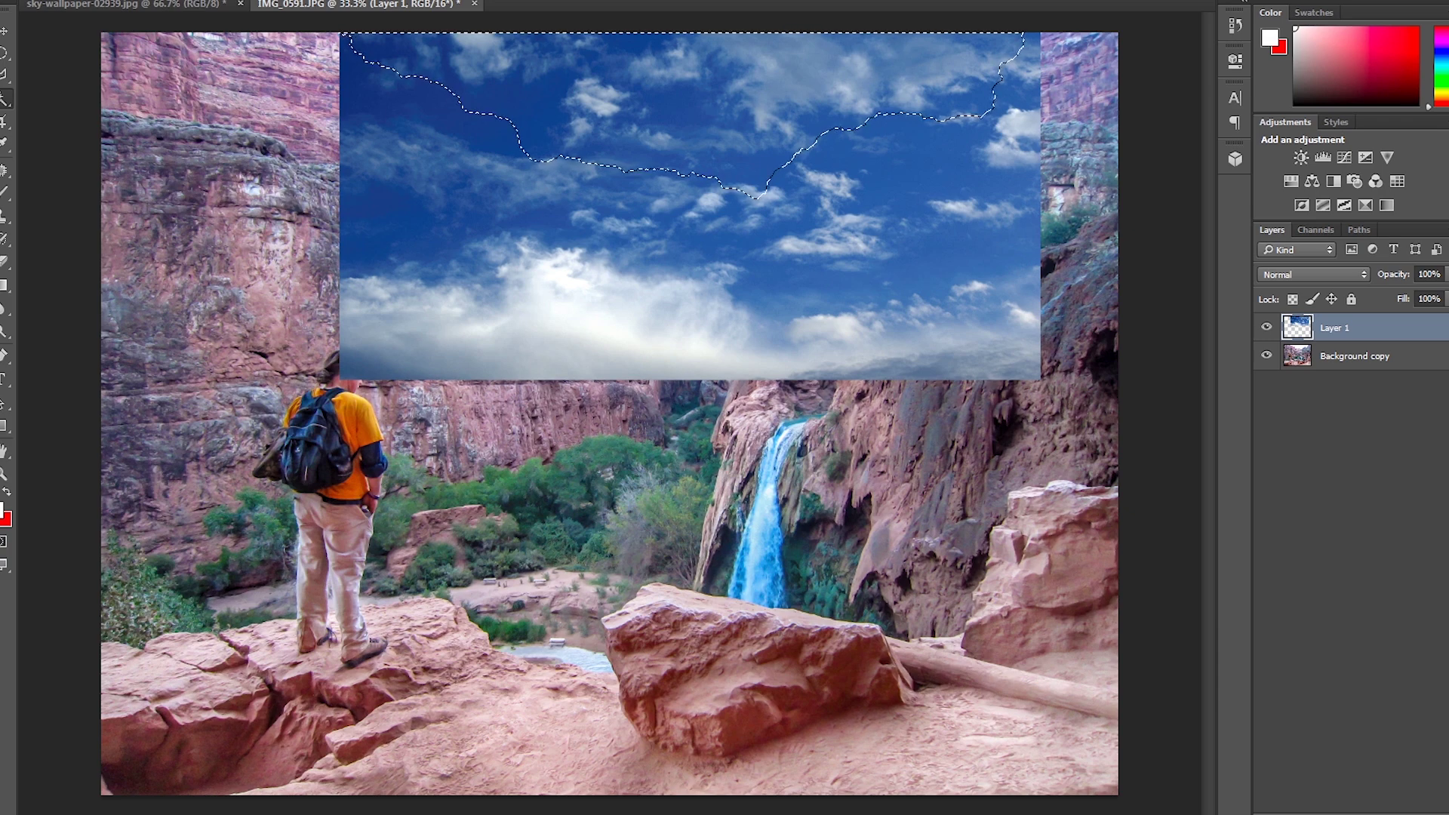
pyautogui.hotkey('alt', 'BackSpace')
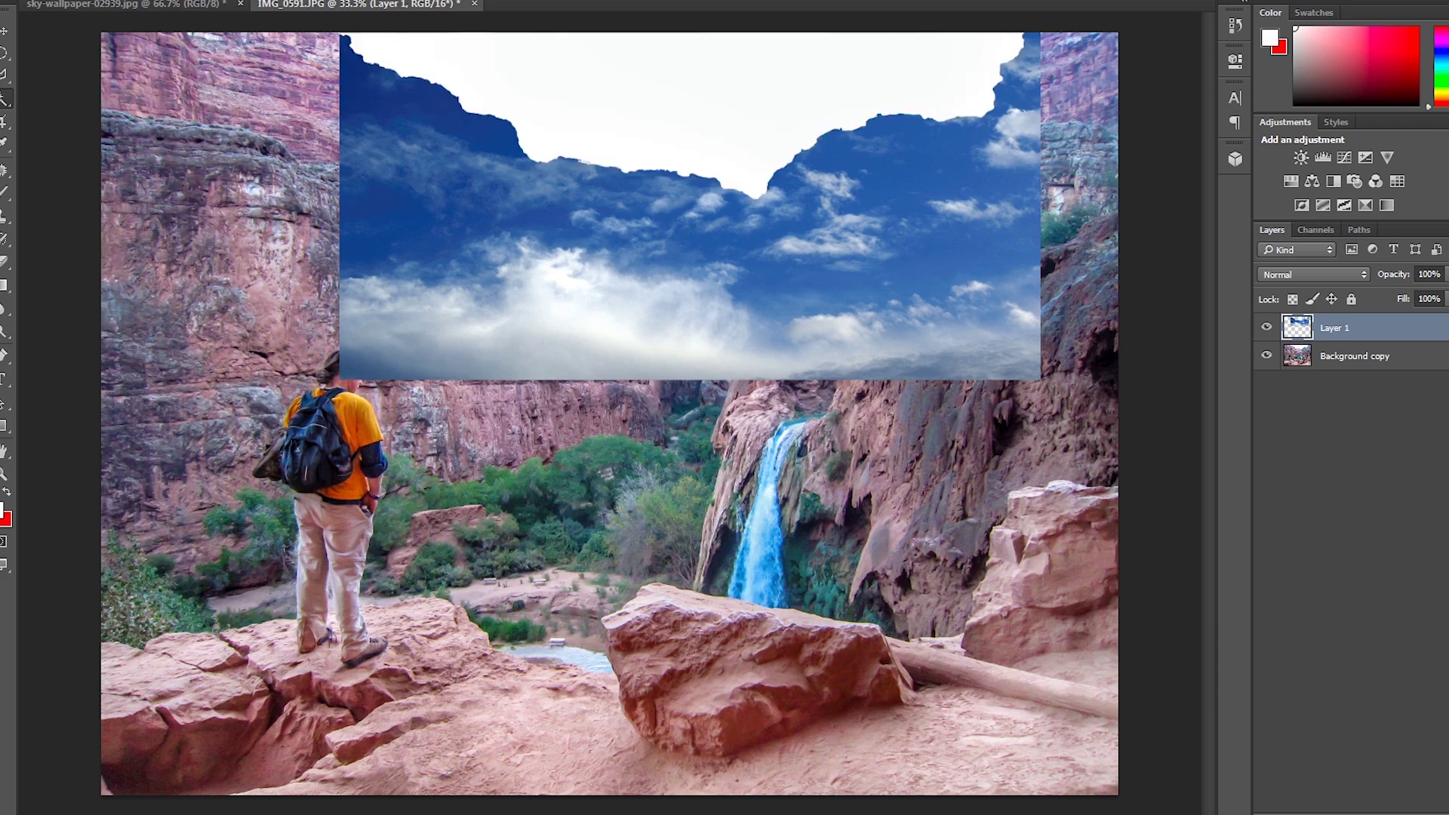
pyautogui.press('Delete')
pyautogui.click(4, 30)
pyautogui.hotkey('ctrl', 'v')
pyautogui.moveTo(634, 325); pyautogui.dragTo(708, 30)
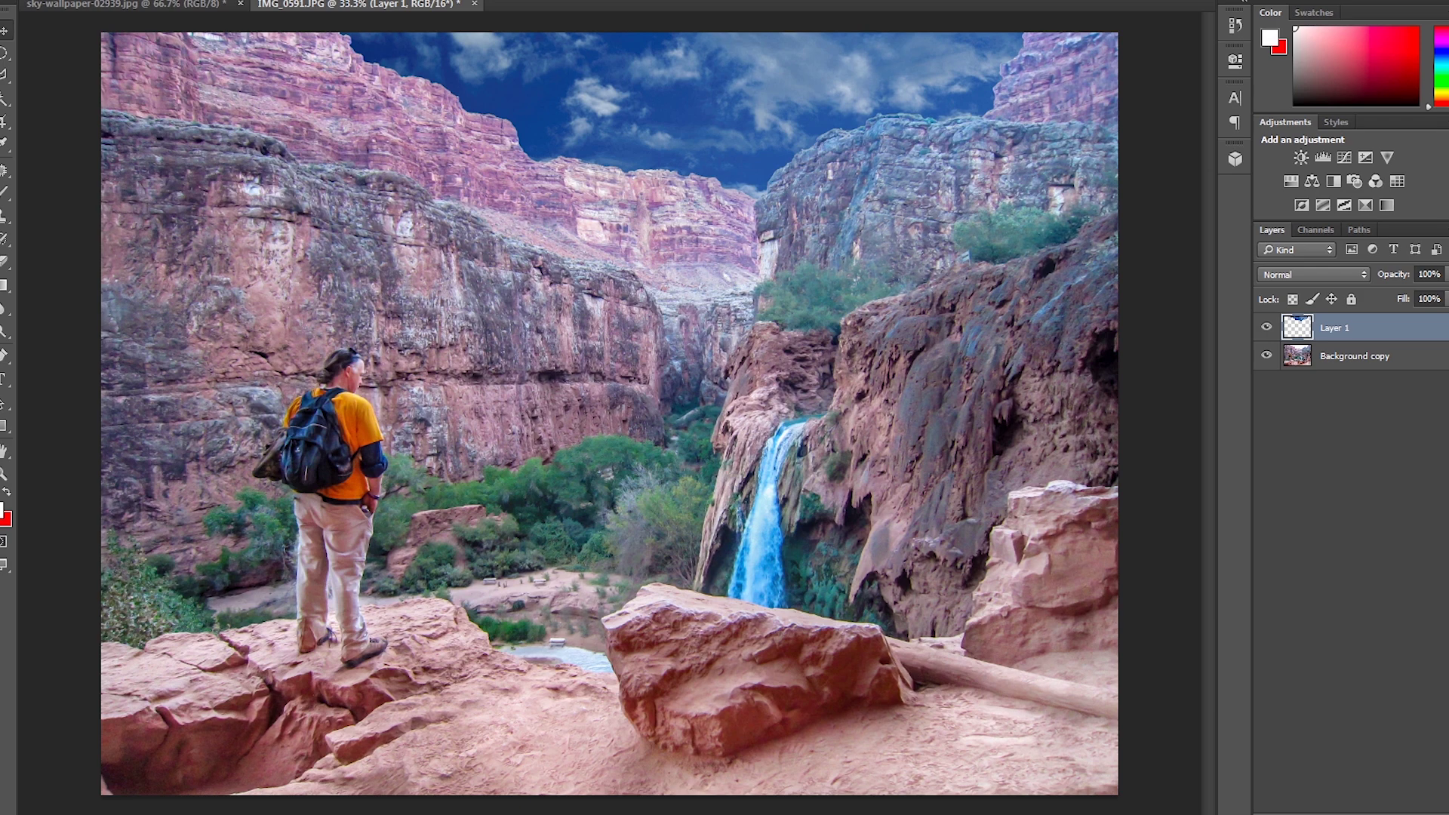
# - Raise the brightness of the cloudy sky layer with a Brightness/Contrast adjustment
pyautogui.hotkey('alt', 'i')
pyautogui.moveTo(124, 1)
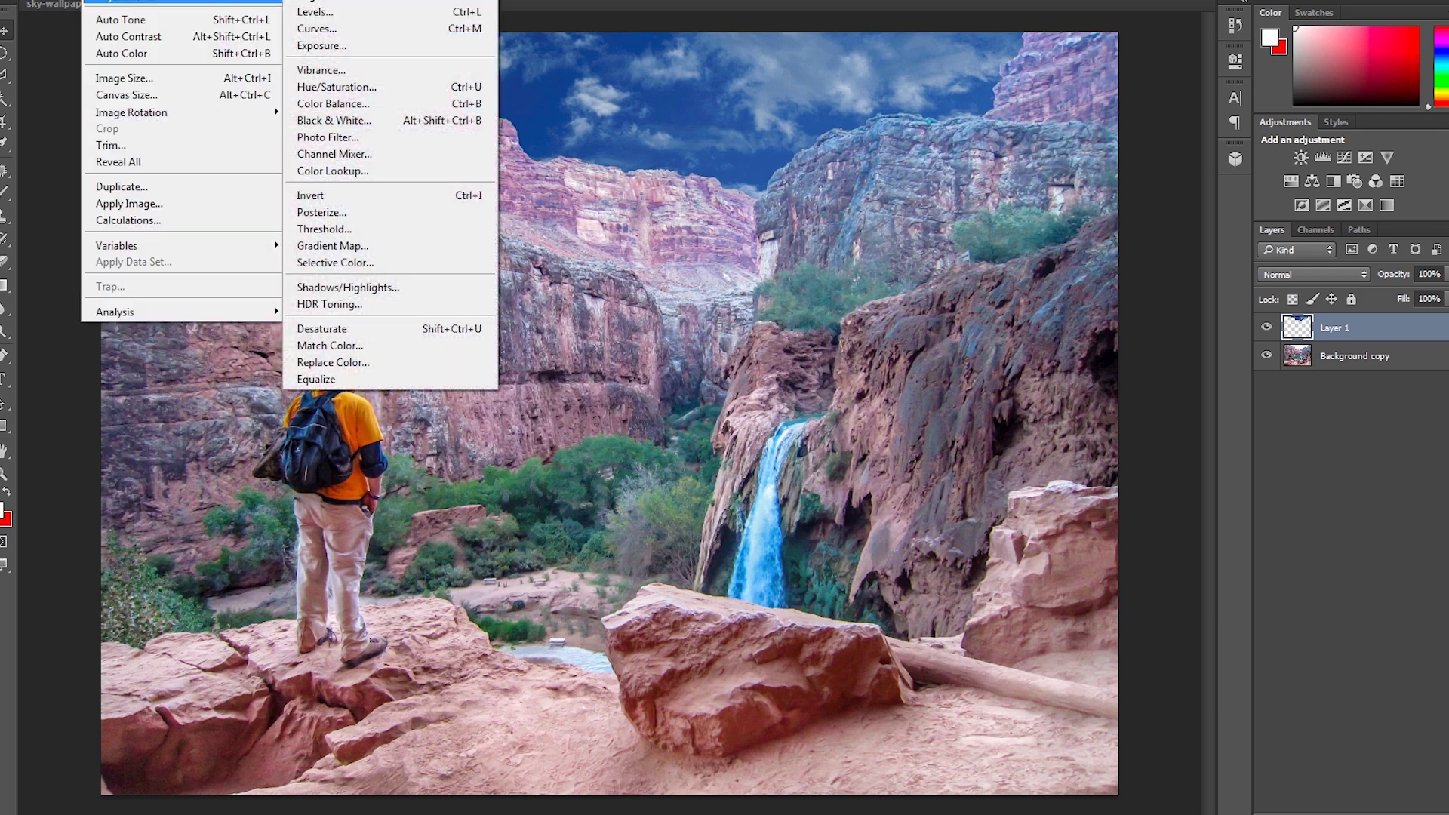
pyautogui.click(340, 0)
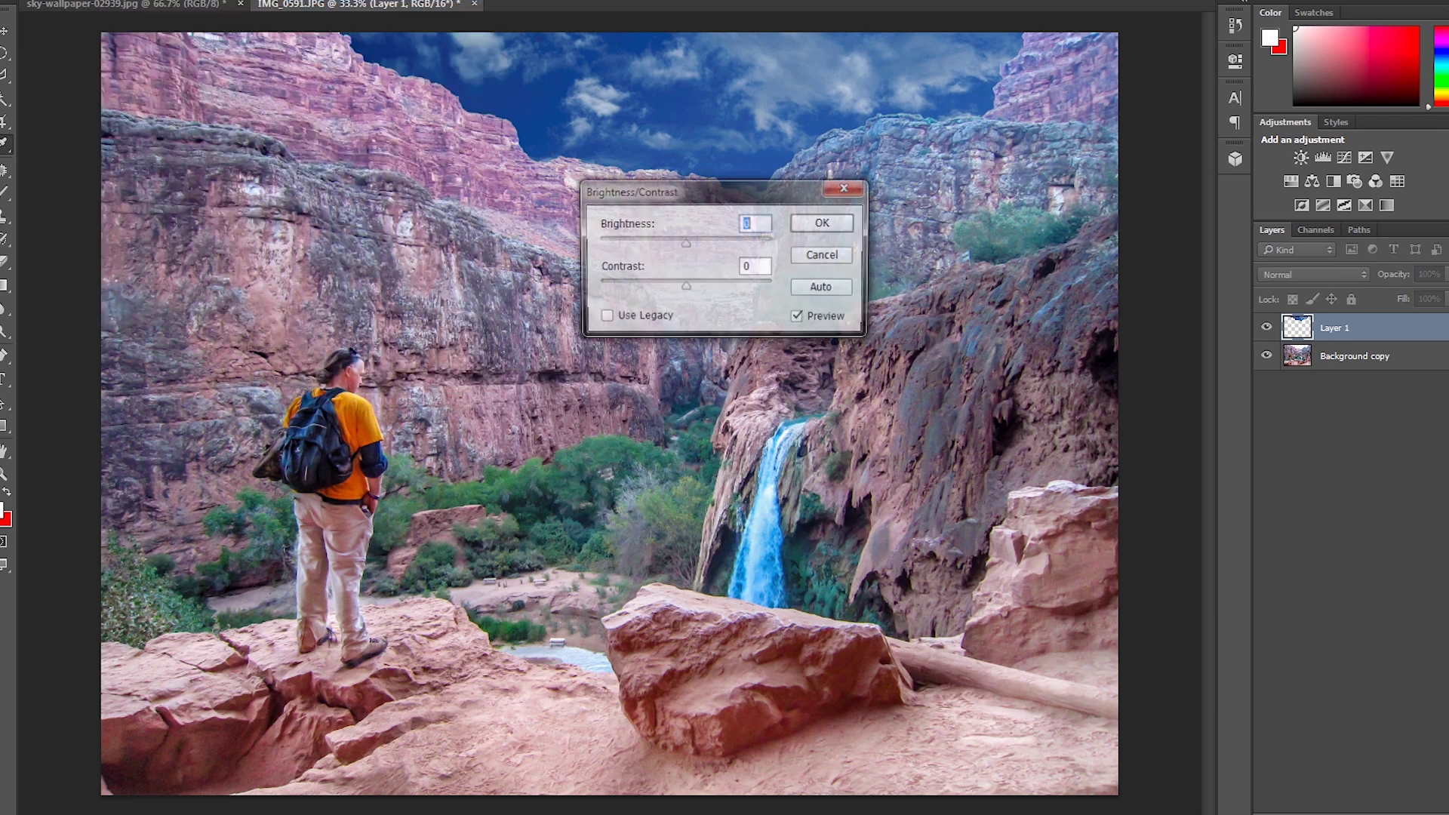
pyautogui.moveTo(685, 243); pyautogui.dragTo(748, 243)
pyautogui.press('Up')
pyautogui.press('Up')
pyautogui.press('Up')
pyautogui.press('Up')
pyautogui.press('Up')
pyautogui.press('Up')
pyautogui.press('Up')
pyautogui.press('Up')
pyautogui.hotkey('shift', 'Down')
pyautogui.hotkey('shift', 'Down')
pyautogui.hotkey('shift', 'Down')
pyautogui.press('Down')
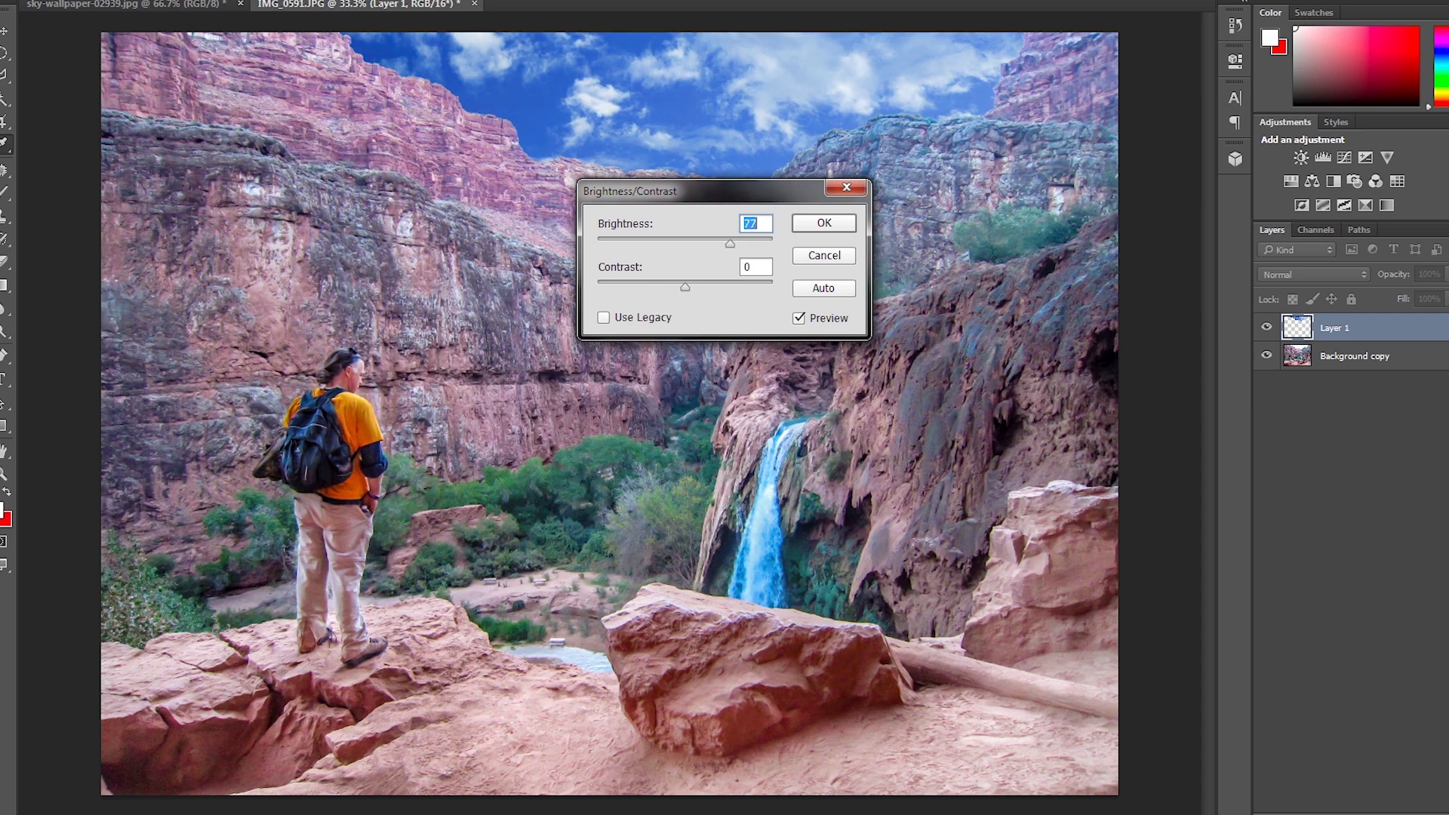
pyautogui.press('Up')
pyautogui.press('Up')
pyautogui.press('Up')
pyautogui.press('Up')
pyautogui.press('Up')
pyautogui.press('Up')
pyautogui.press('Up')
pyautogui.press('Up')
pyautogui.press('Up')
# - Raise the sky layer's contrast slightly, apply the adjustment and compare the sky with and without it
pyautogui.press('Tab')
pyautogui.press('Up')
pyautogui.press('Up')
pyautogui.press('Up')
pyautogui.press('Up')
pyautogui.press('Up')
pyautogui.press('Up')
pyautogui.press('Up')
pyautogui.press('Up')
pyautogui.press('Up')
pyautogui.press('Up')
pyautogui.press('Up')
pyautogui.press('Up')
pyautogui.press('Up')
pyautogui.press('Return')
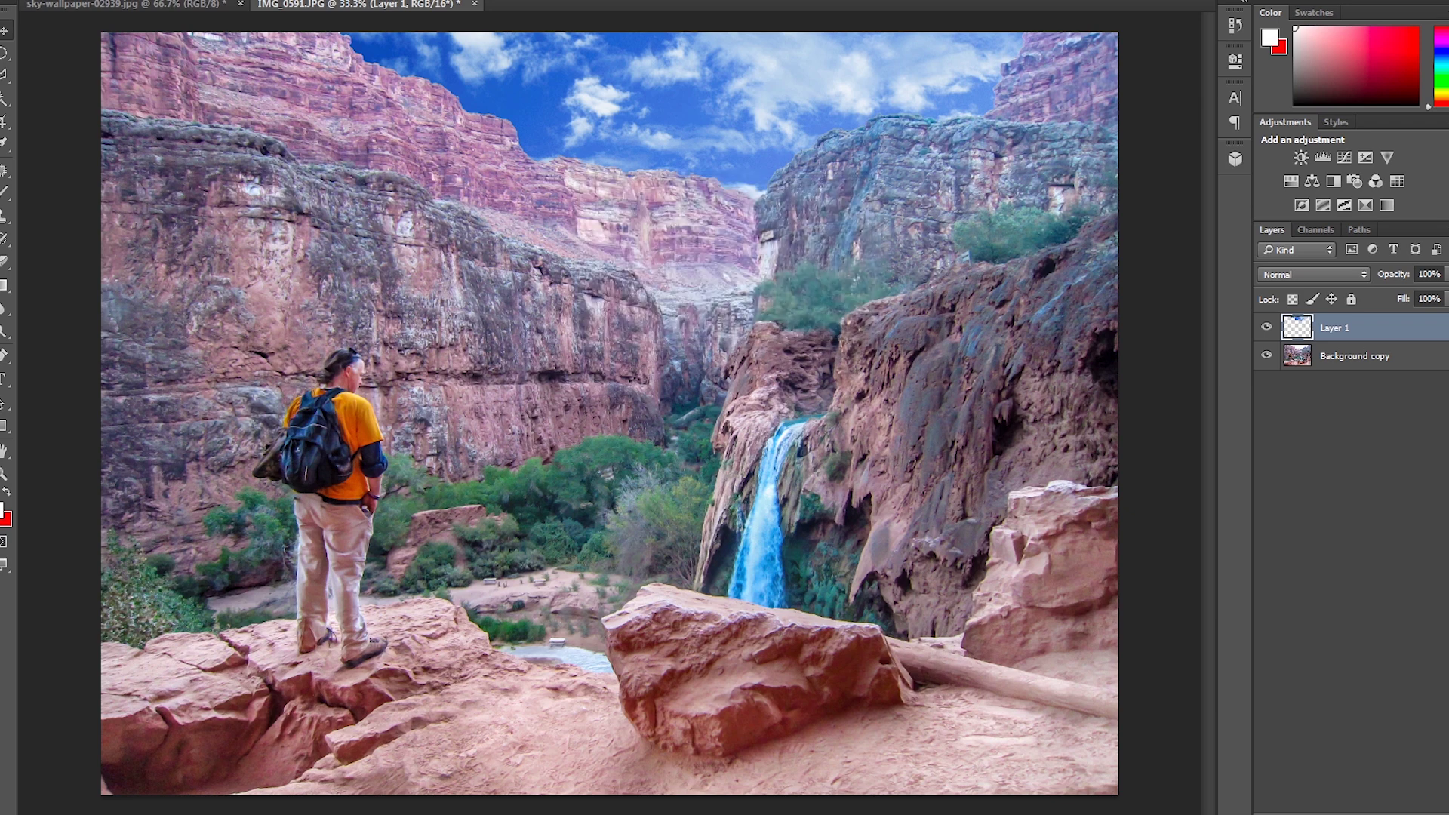
pyautogui.hotkey('ctrl', 'z')
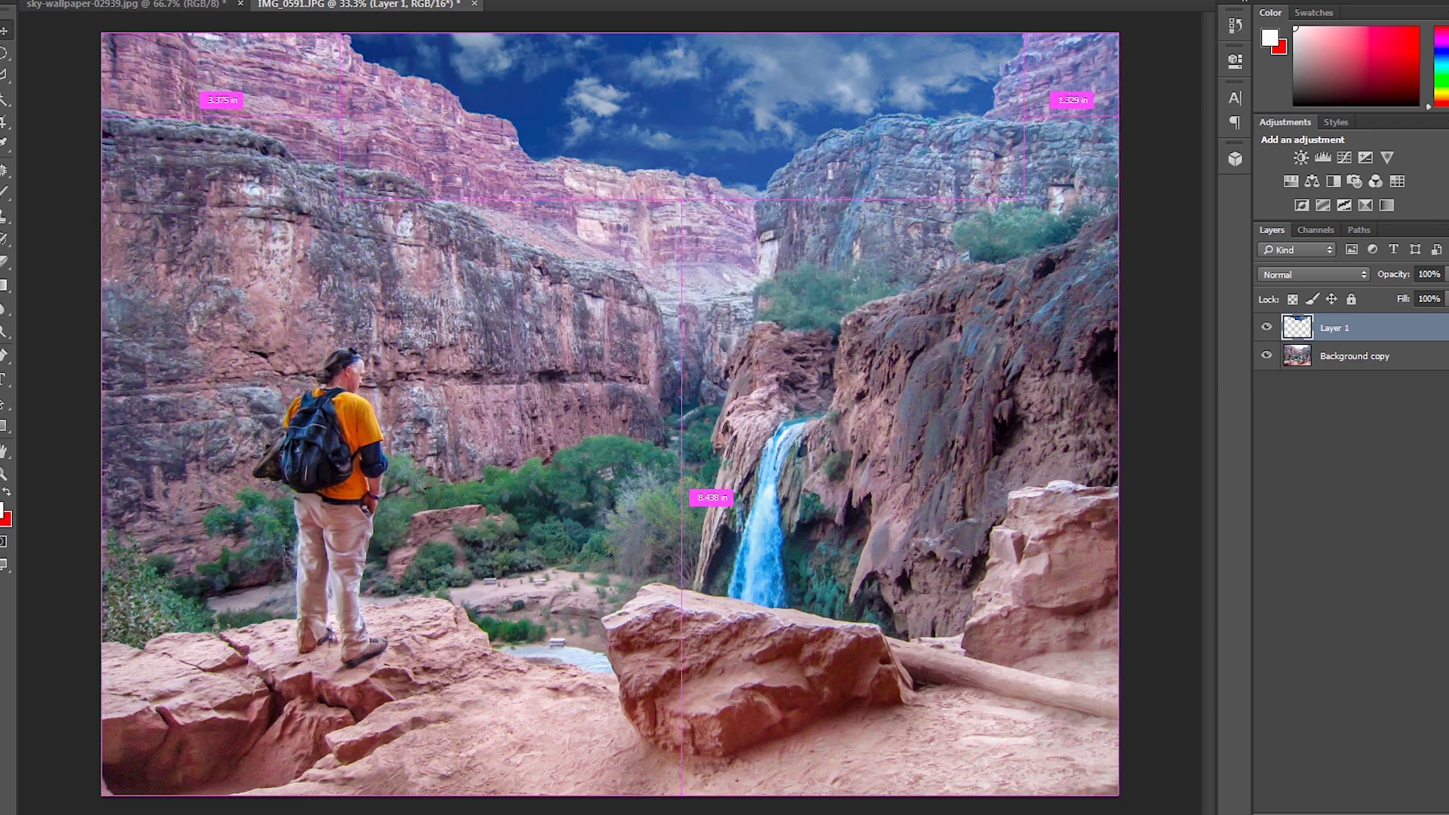
pyautogui.hotkey('ctrl', 'z')
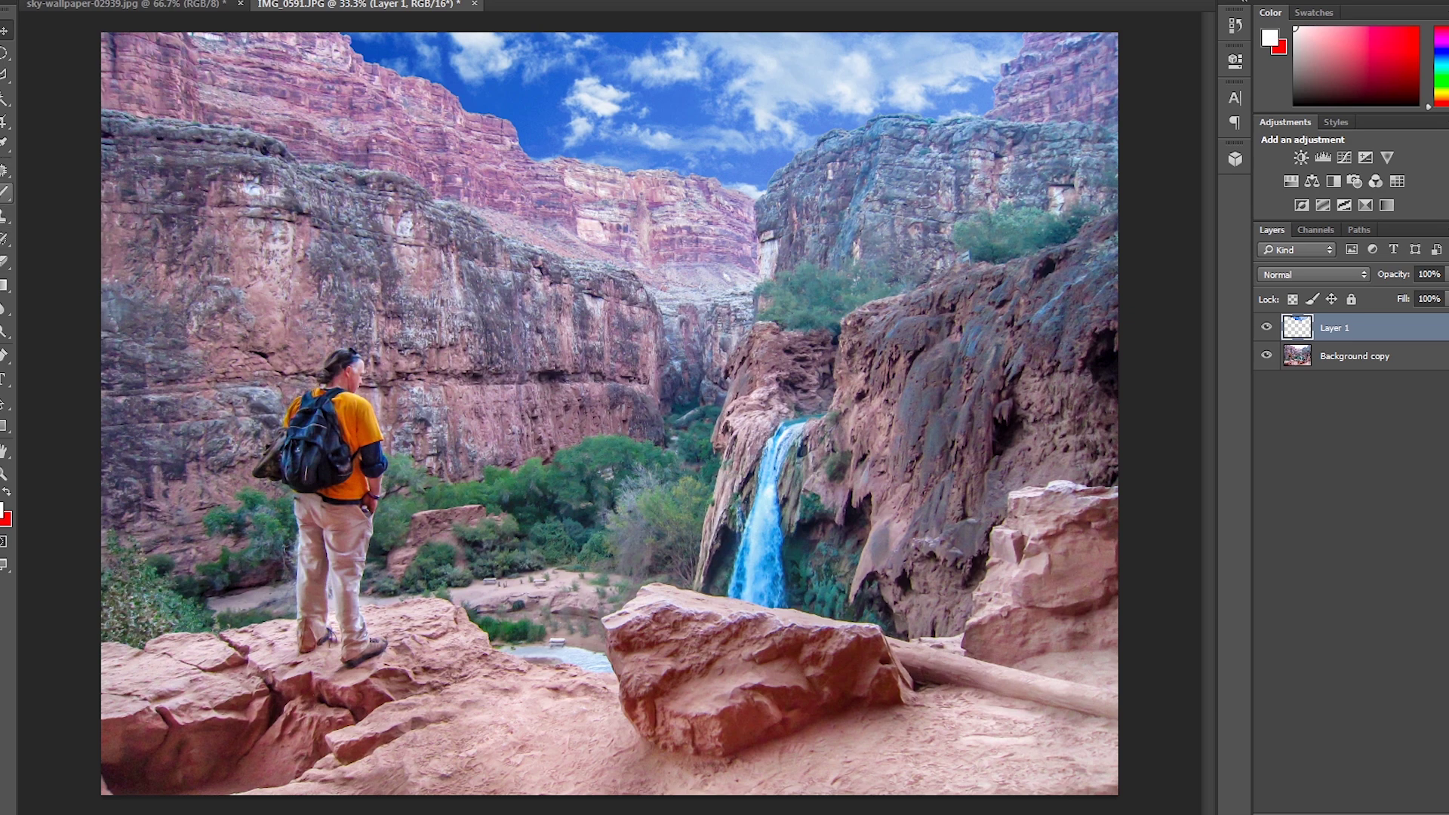
# - Choose the Brush tool and add a new layer above the sky with the Overlay blend mode
pyautogui.click(5, 193)
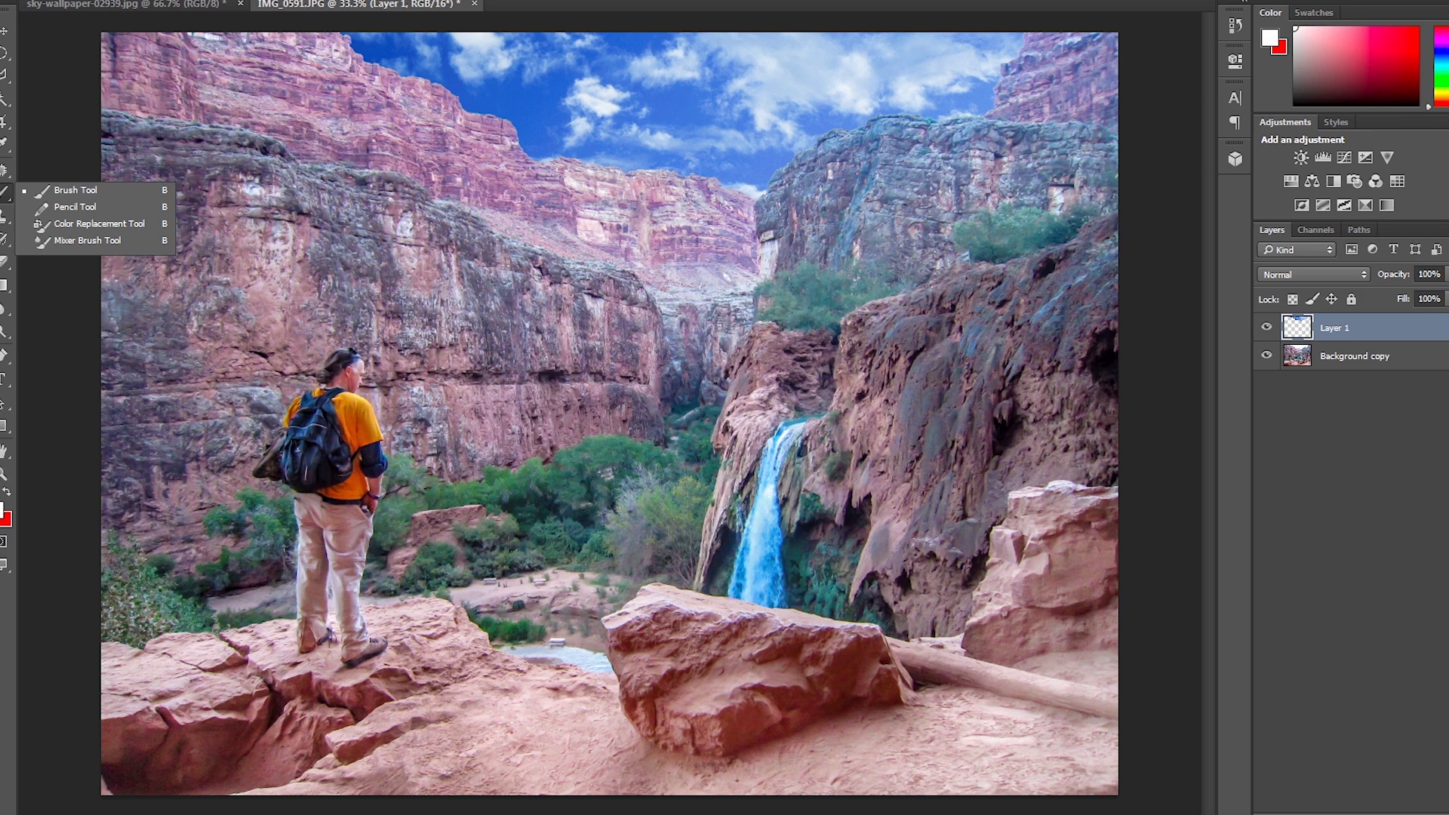
pyautogui.click(71, 192)
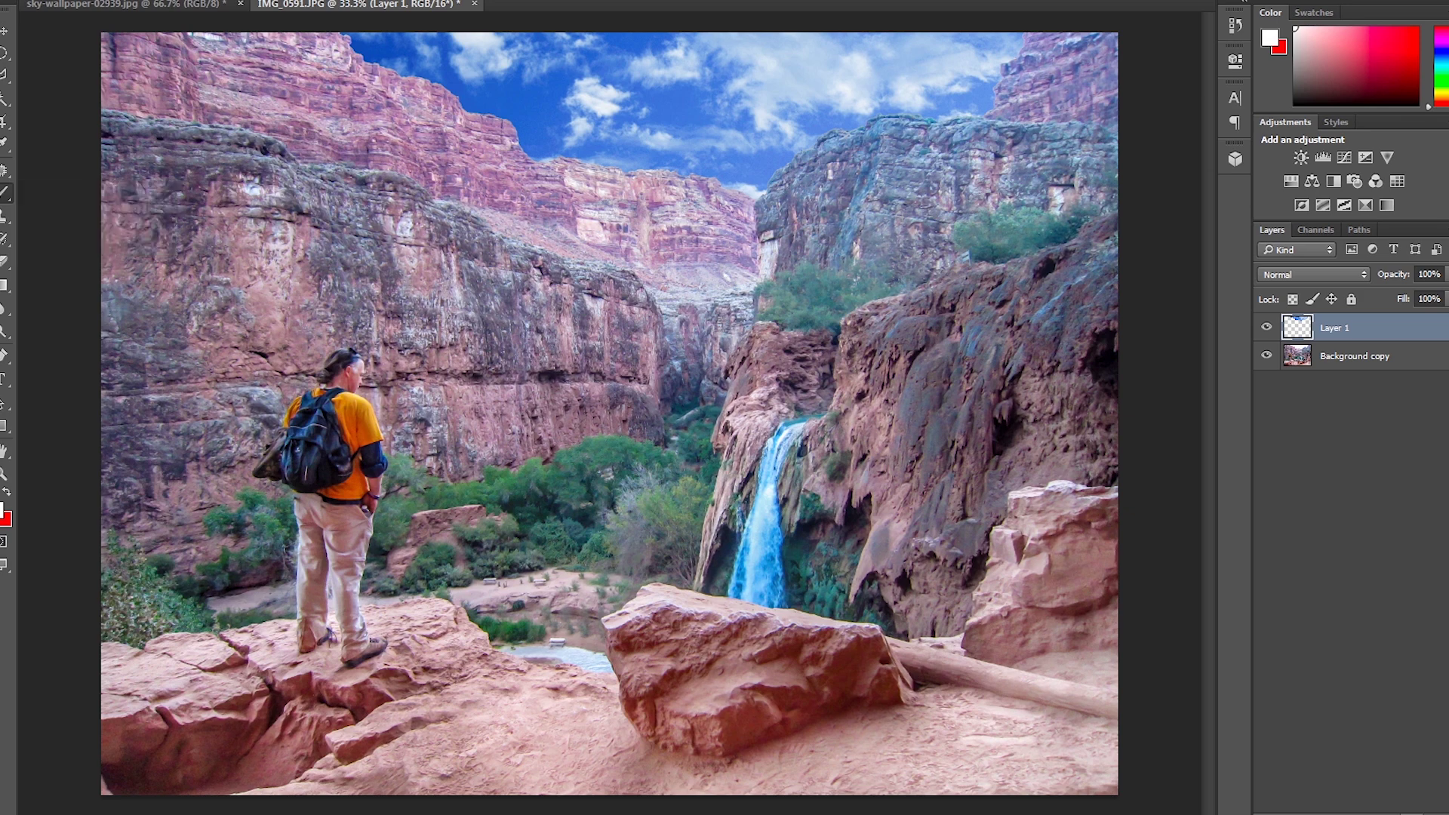
pyautogui.hotkey('ctrl', 'shift', 'alt', 'n')
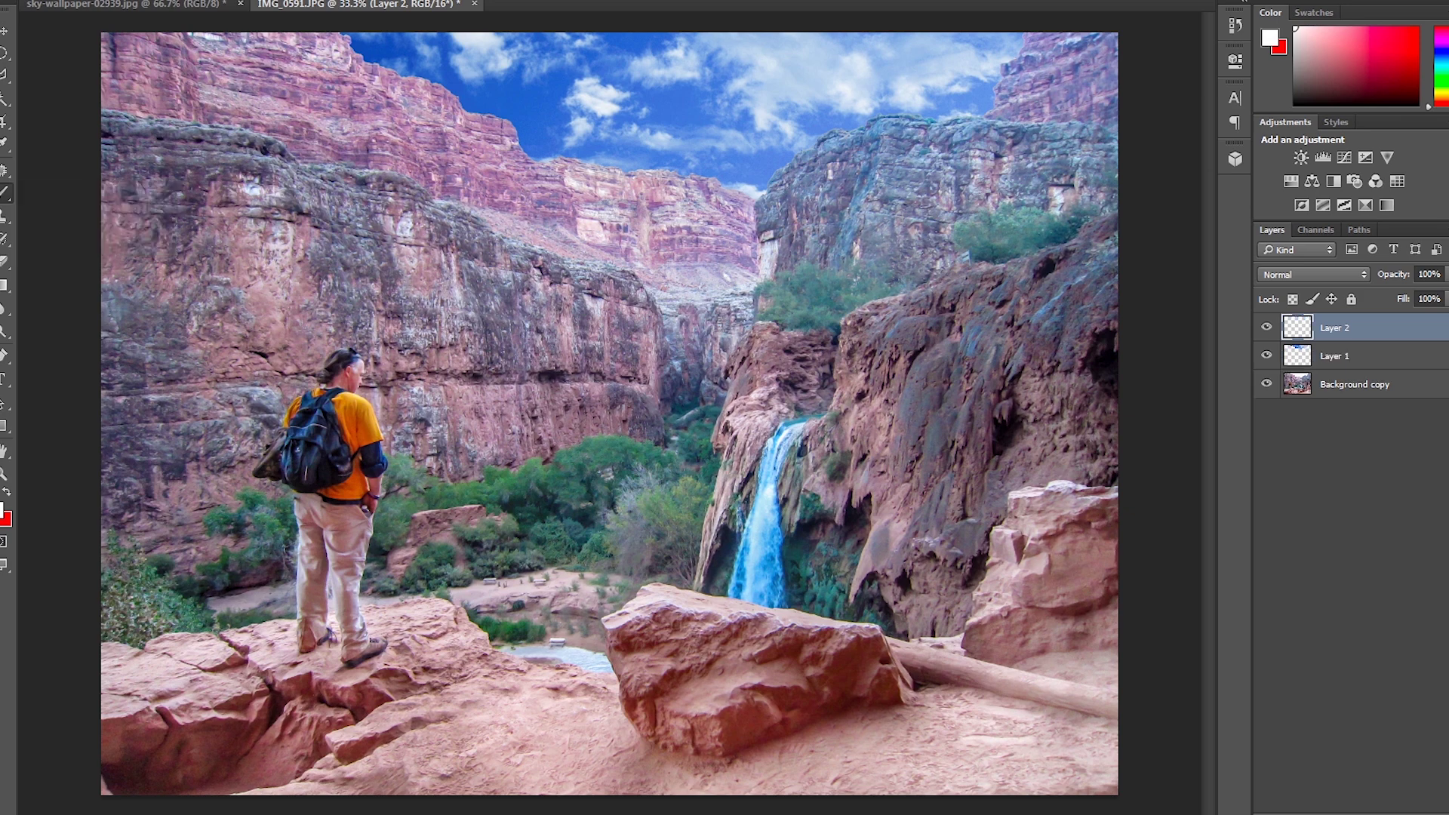
pyautogui.click(1314, 274)
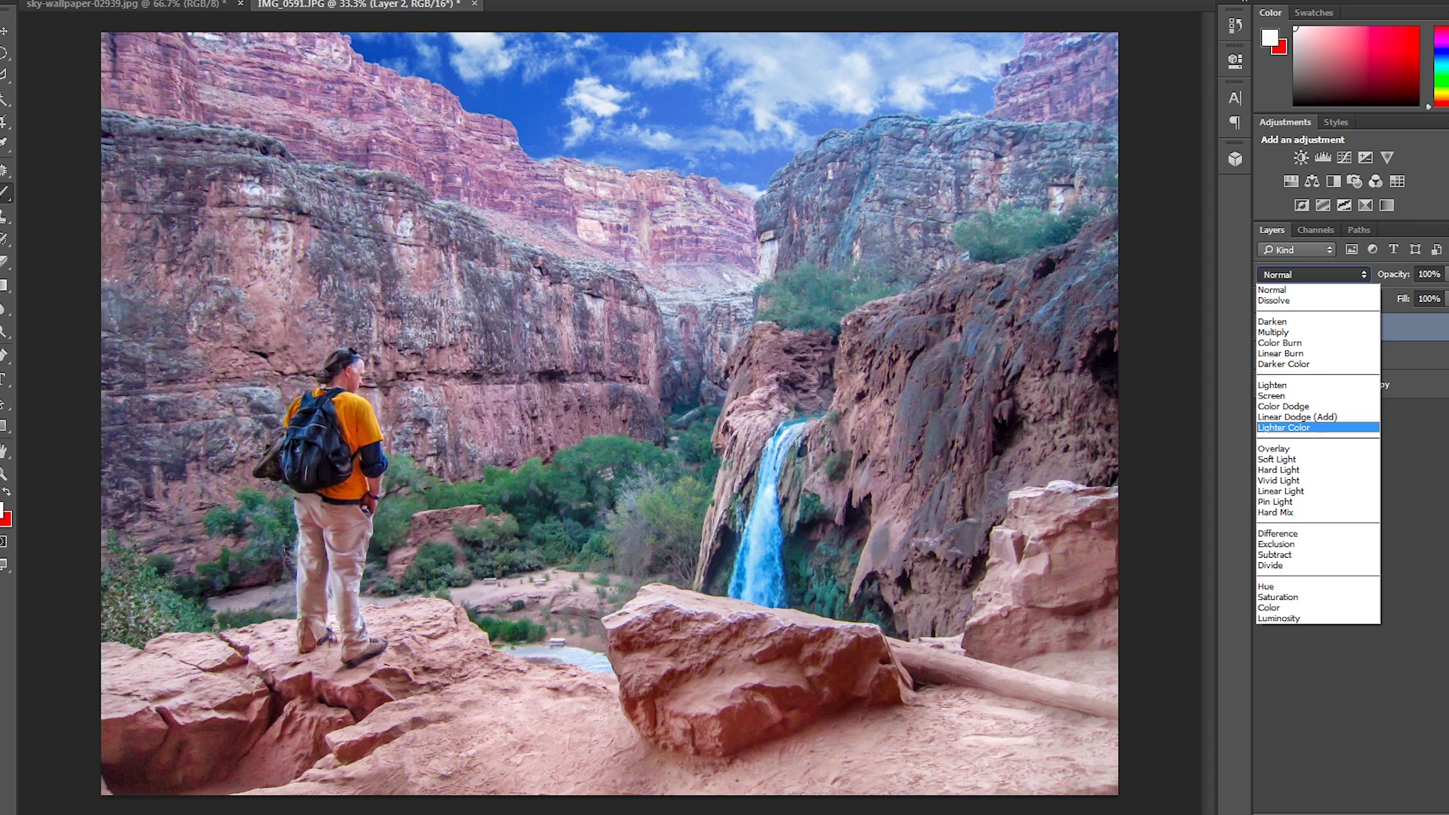
pyautogui.press('Return')
# - Adjust the brush options and set the foreground colour to white for lightening the sky on the Overlay layer
pyautogui.click(362, 2)
pyautogui.moveTo(355, 2); pyautogui.dragTo(382, 1)
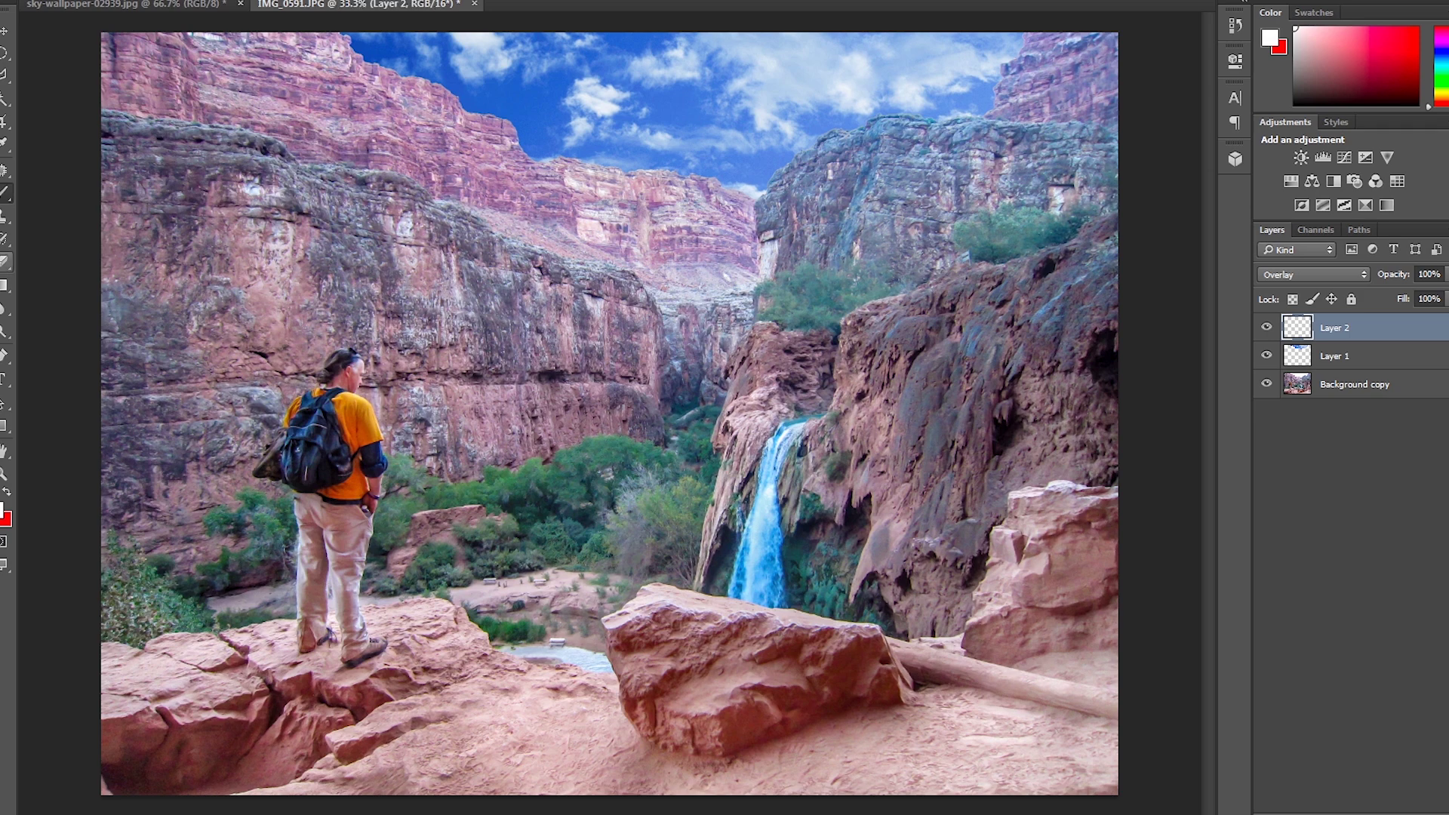
pyautogui.click(3, 510)
pyautogui.click(1038, 625)
pyautogui.press('Return')
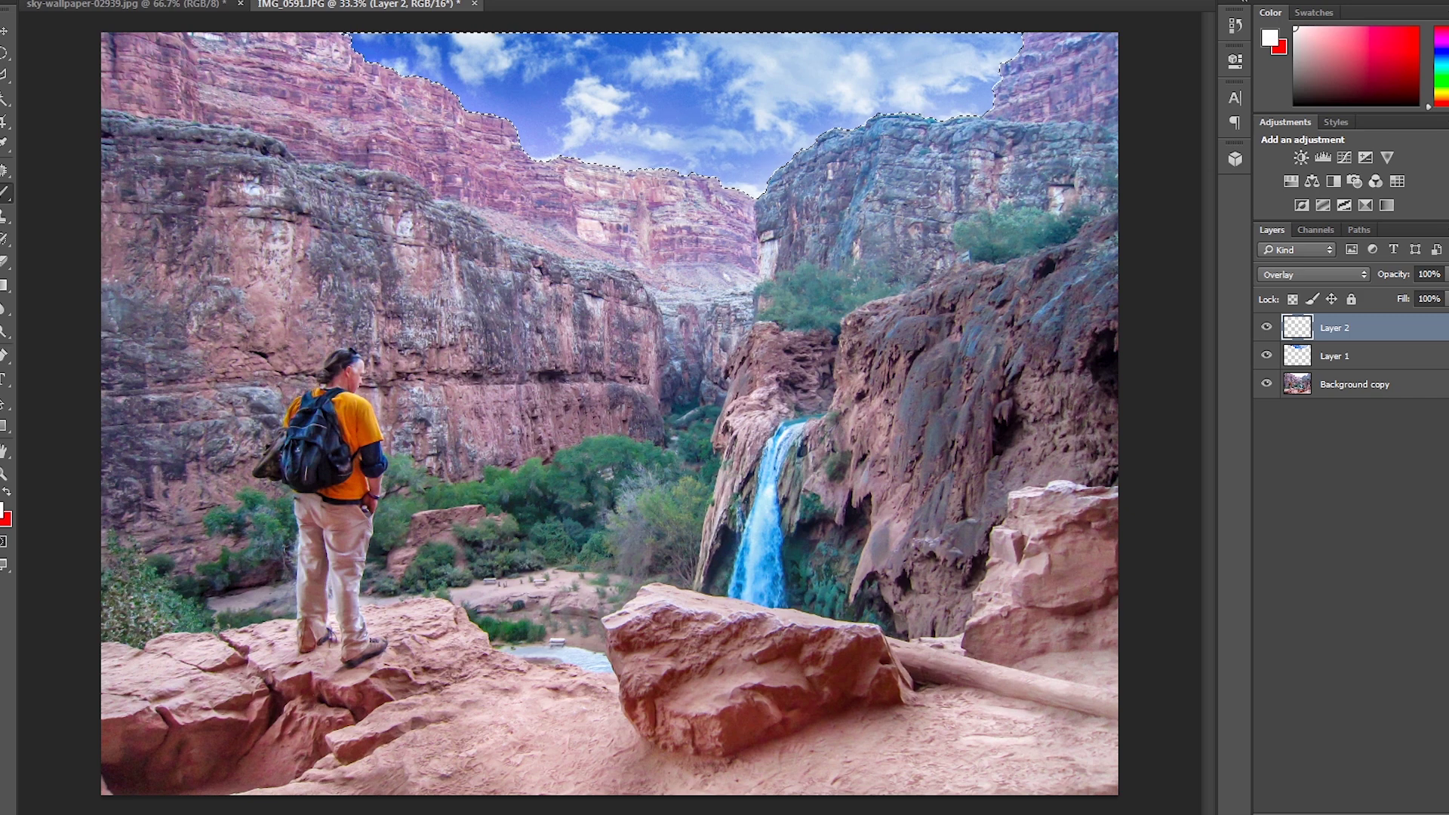
# - Set the foreground colour to black (000000)
pyautogui.click(3, 510)
pyautogui.write('000000')
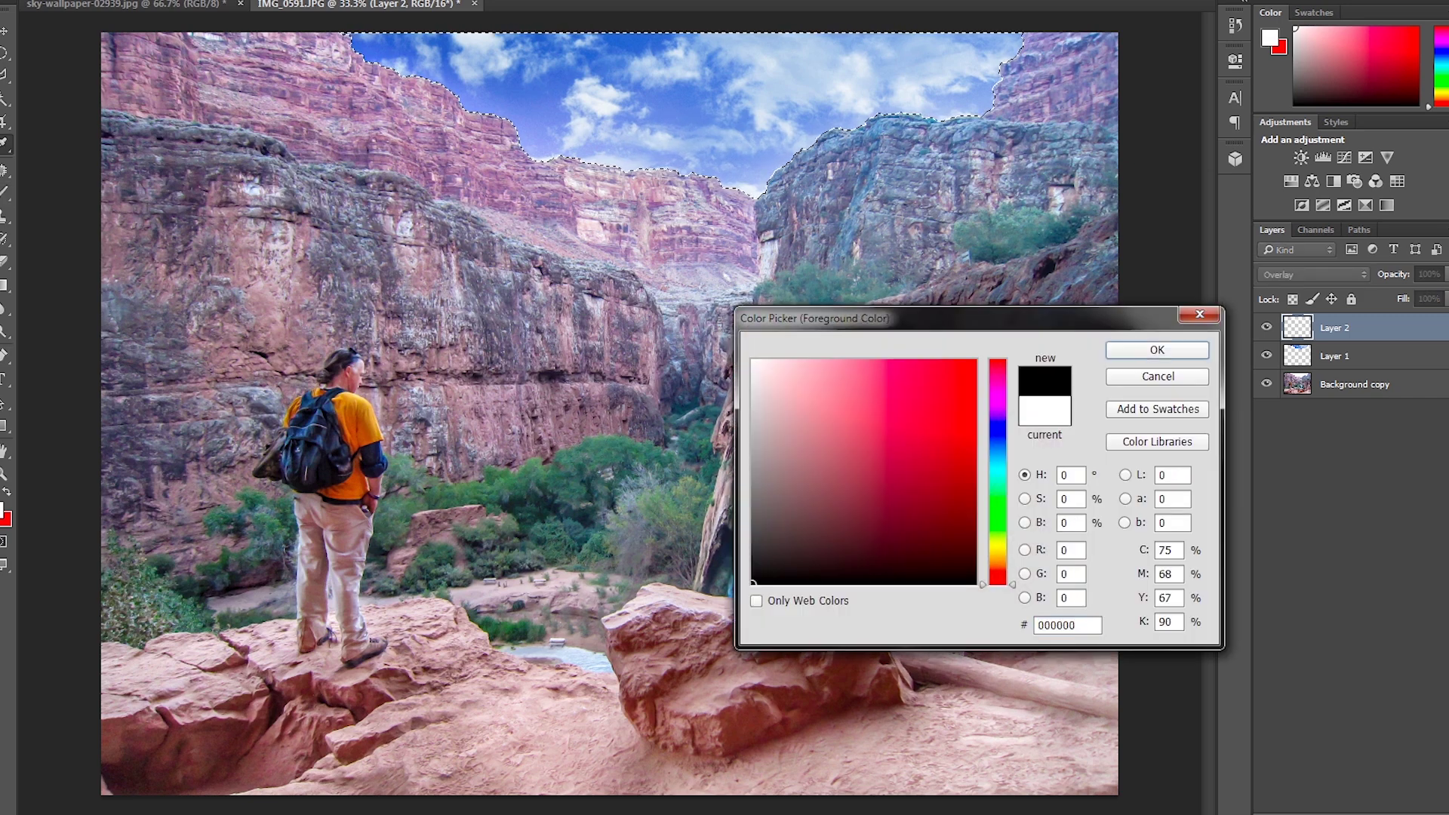
pyautogui.press('Return')
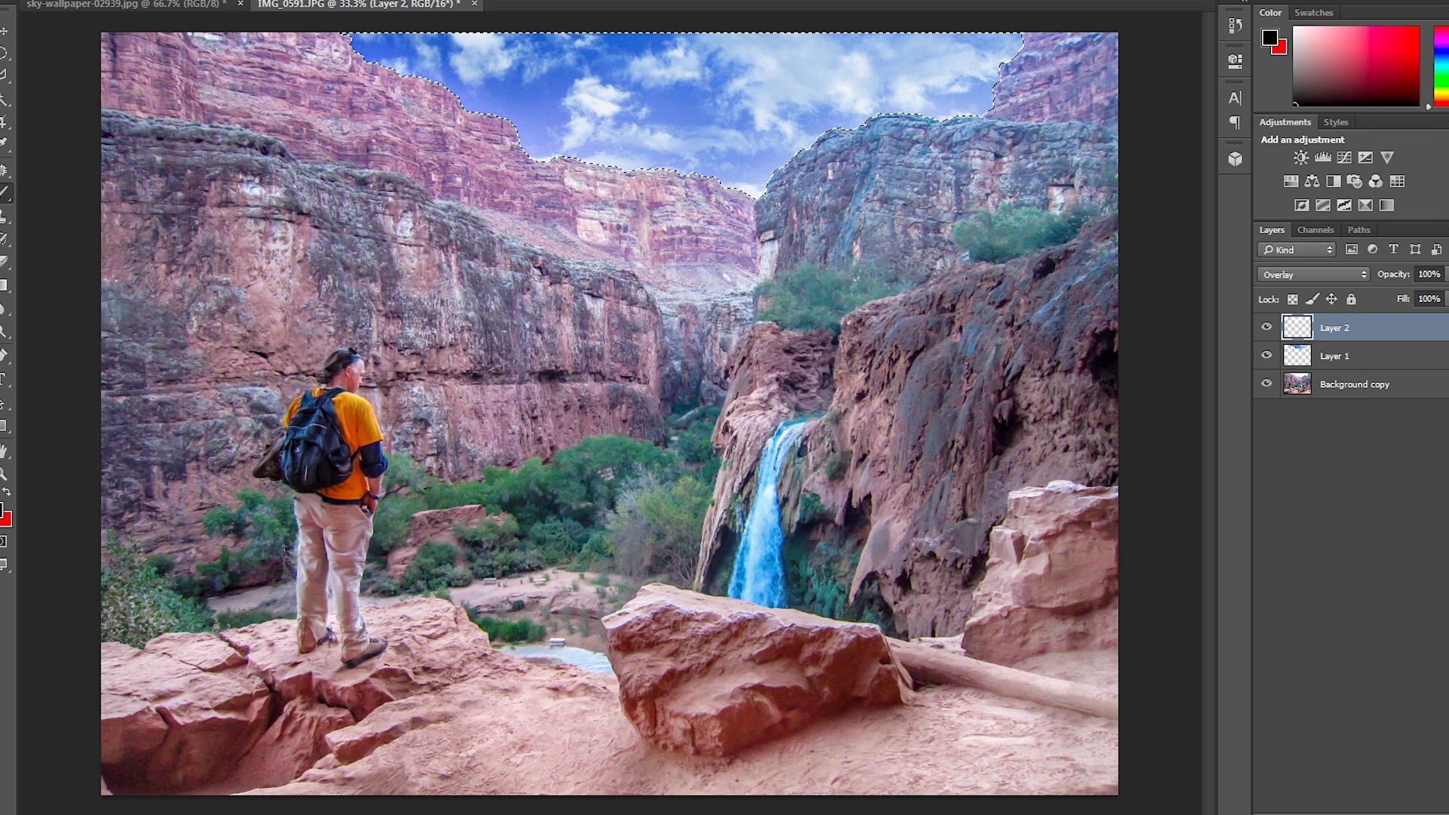
# - Darken areas of the sky with black on the Overlay layer, using a soft brush resized between 160 and 297 px
pyautogui.moveTo(183, 35); pyautogui.dragTo(155, 34)
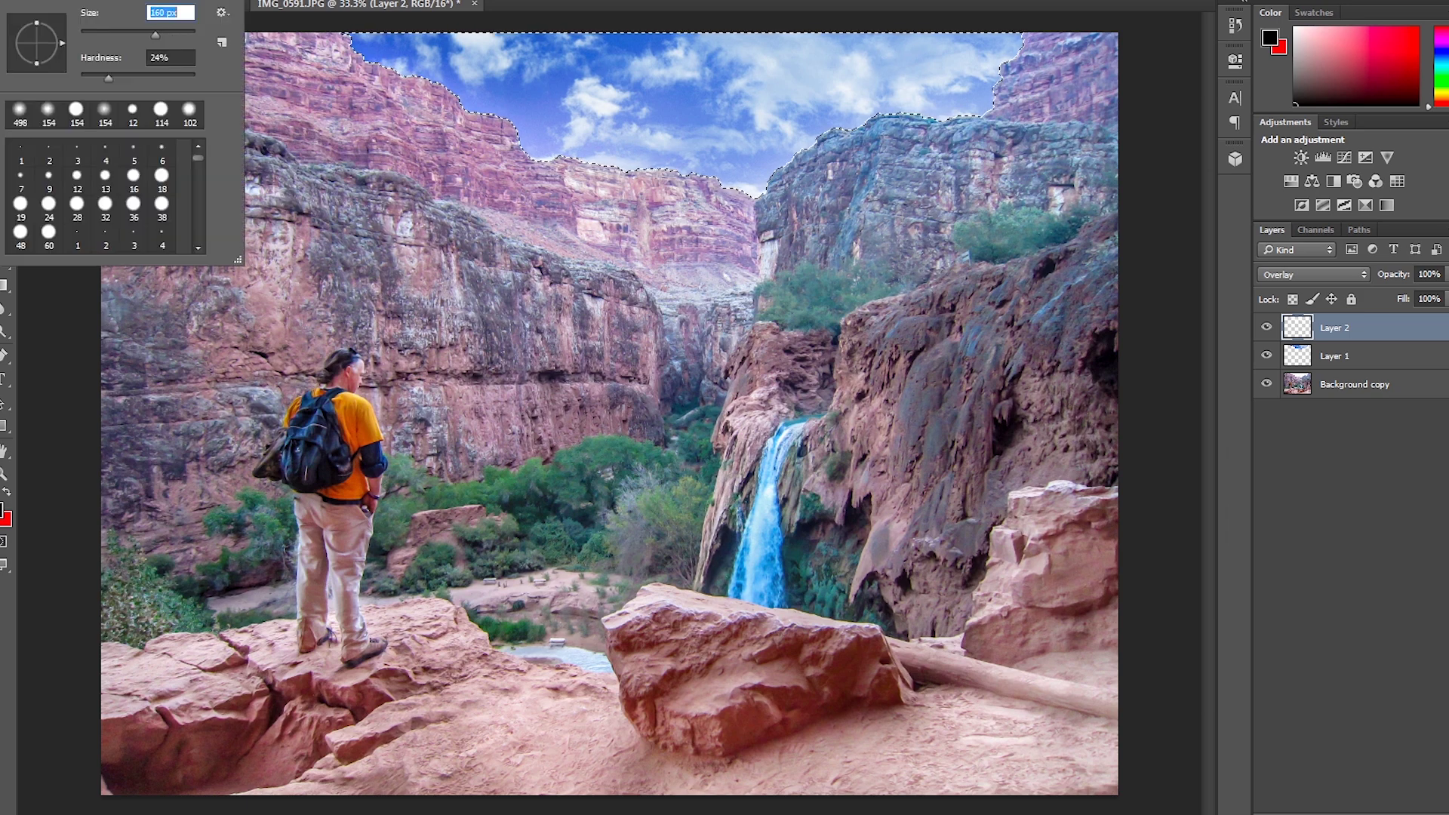
pyautogui.moveTo(158, 35); pyautogui.dragTo(168, 35)
pyautogui.press('Return')
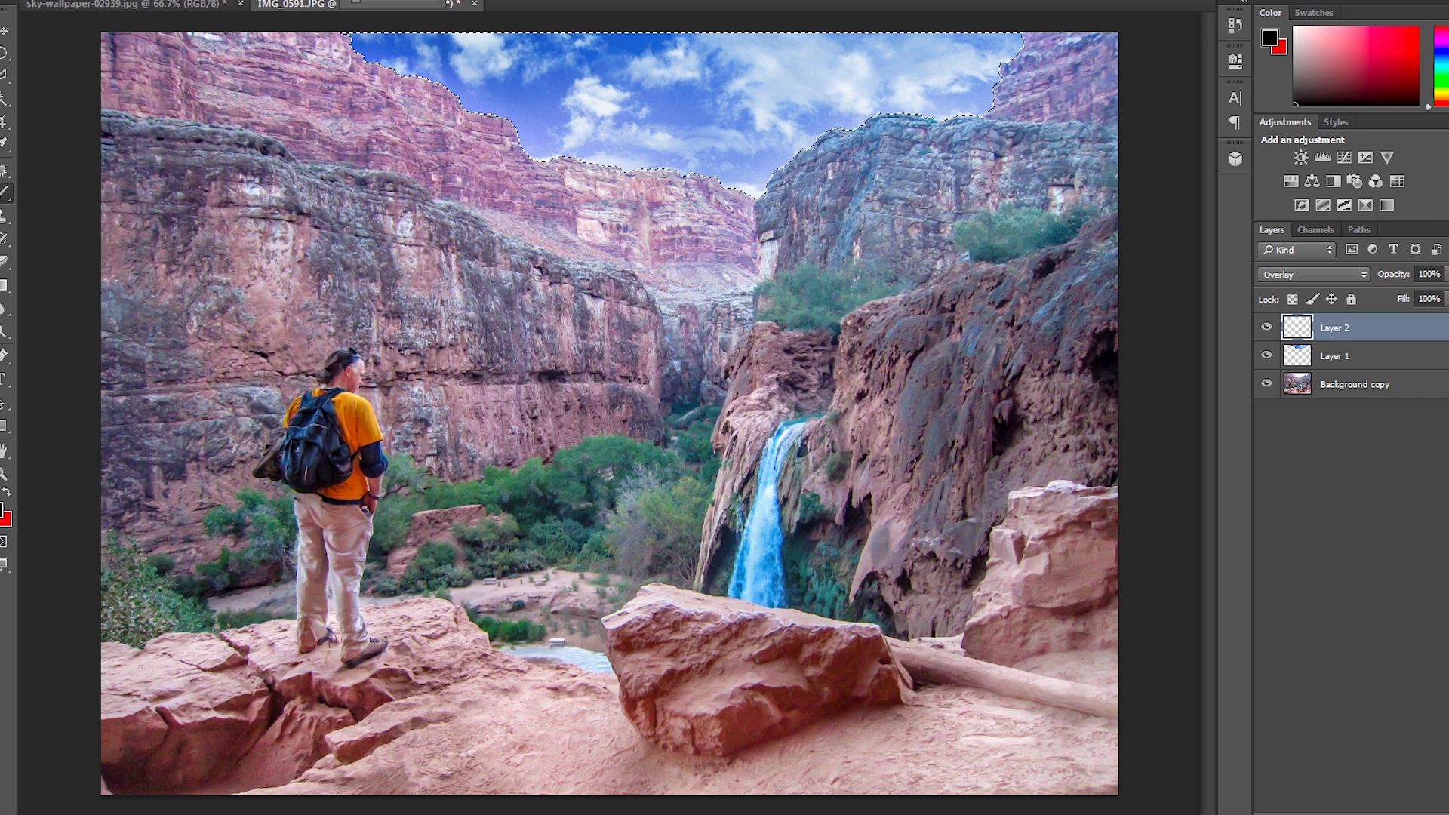
pyautogui.click(171, 12)
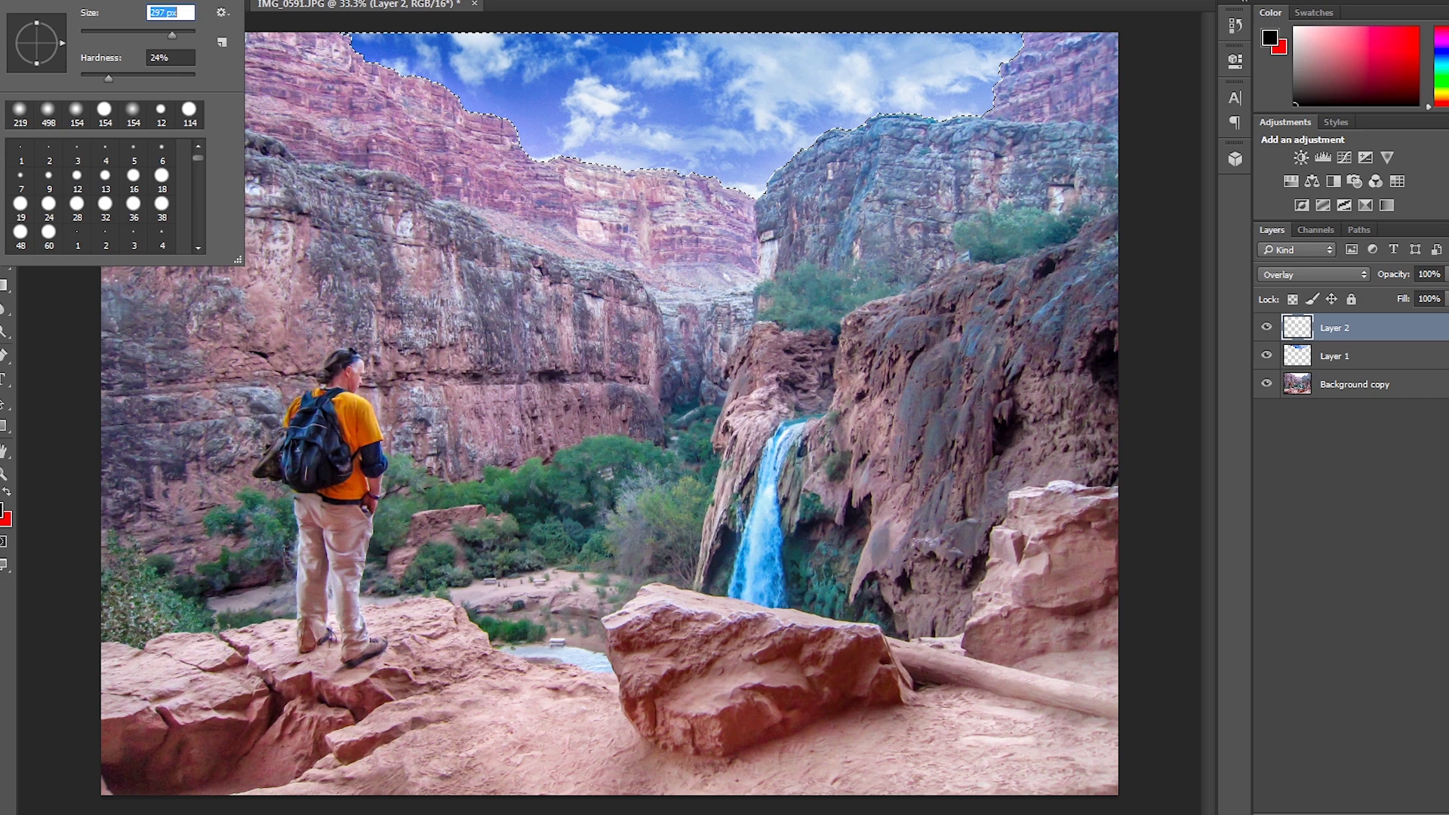
pyautogui.press('Return')
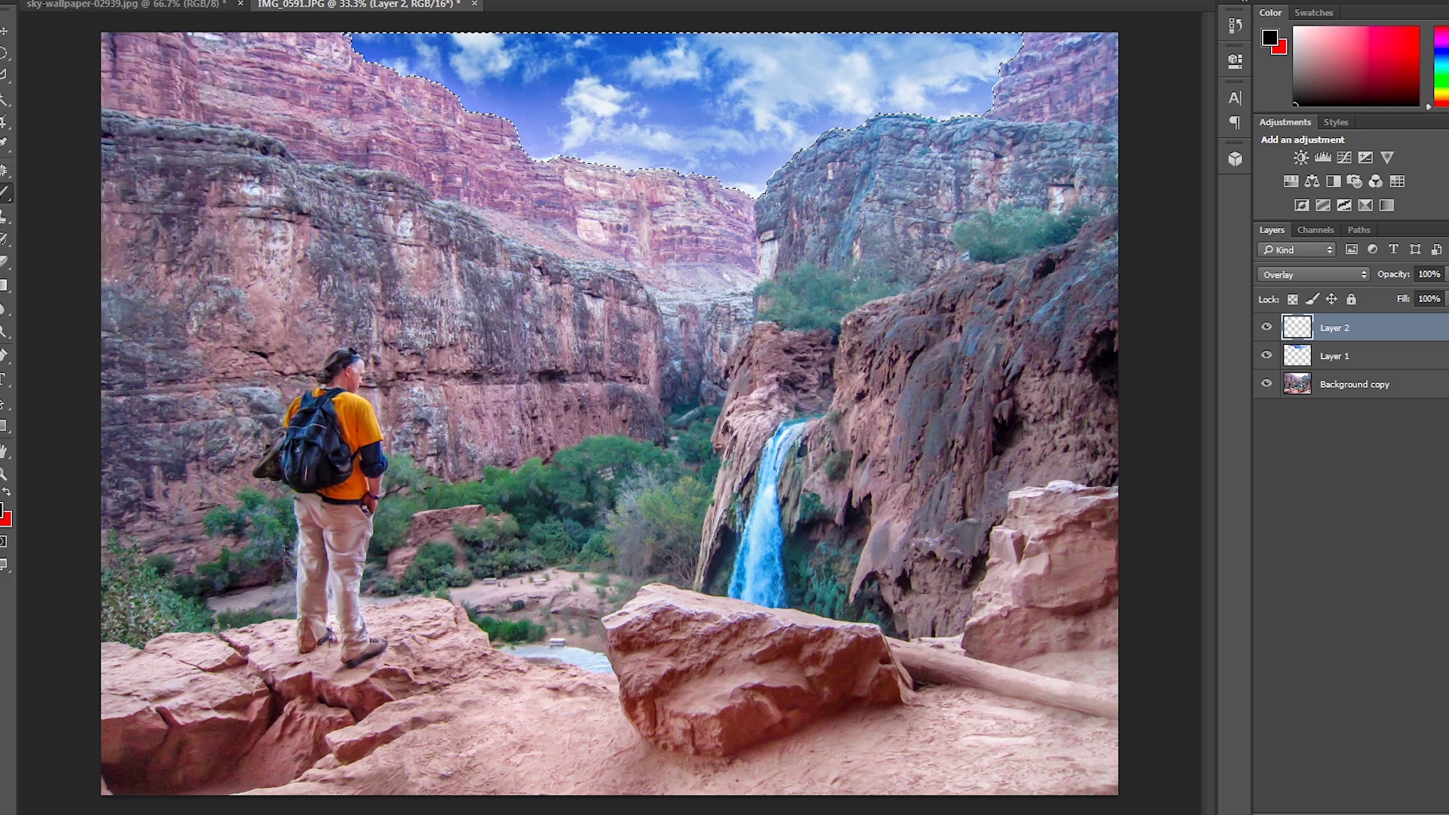
# - Compare the sky with and without the Overlay layer and clear the sky selection
pyautogui.click(1267, 327)
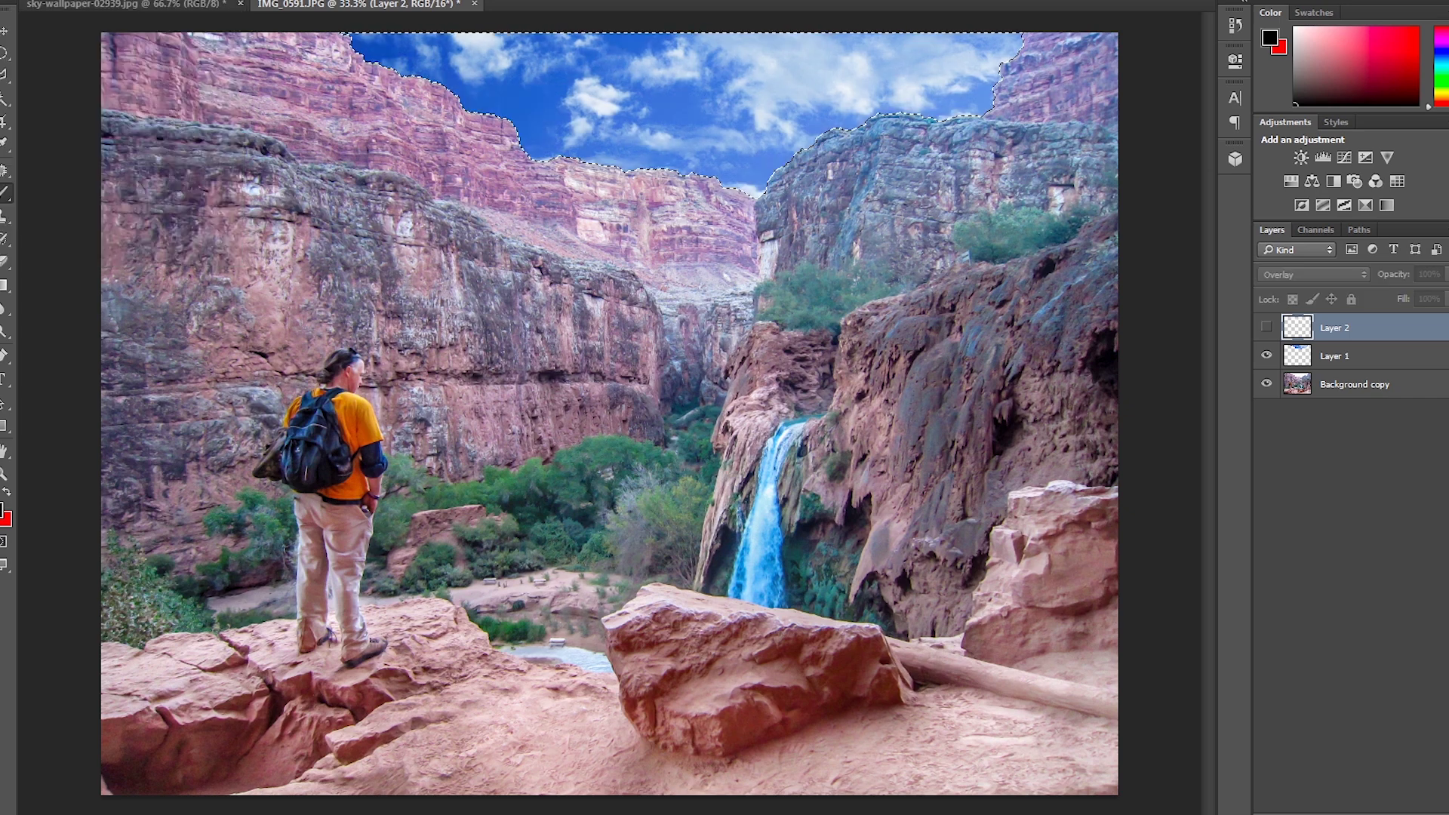
pyautogui.hotkey('ctrl', ',')
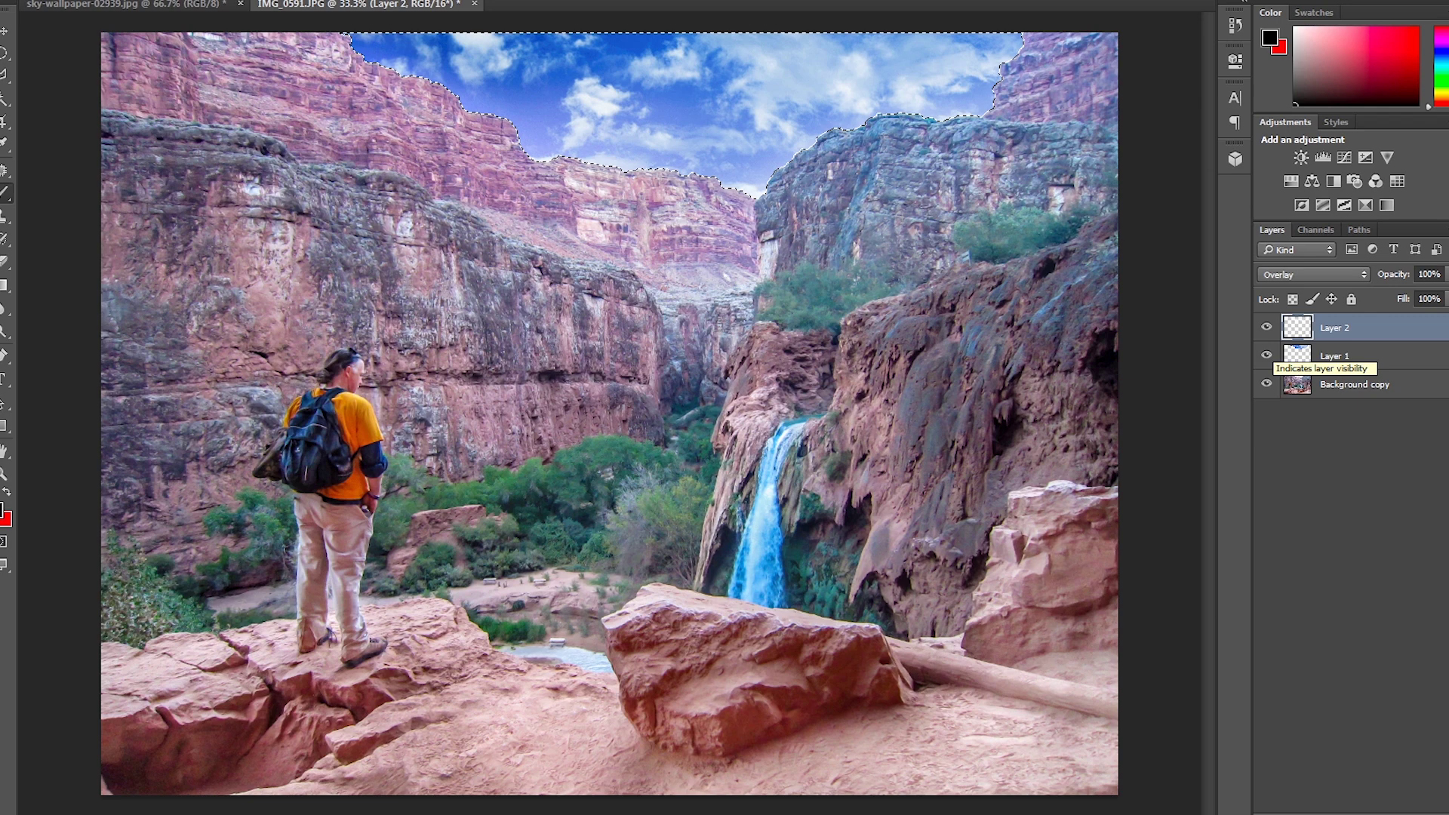
pyautogui.hotkey('ctrl', 'd')
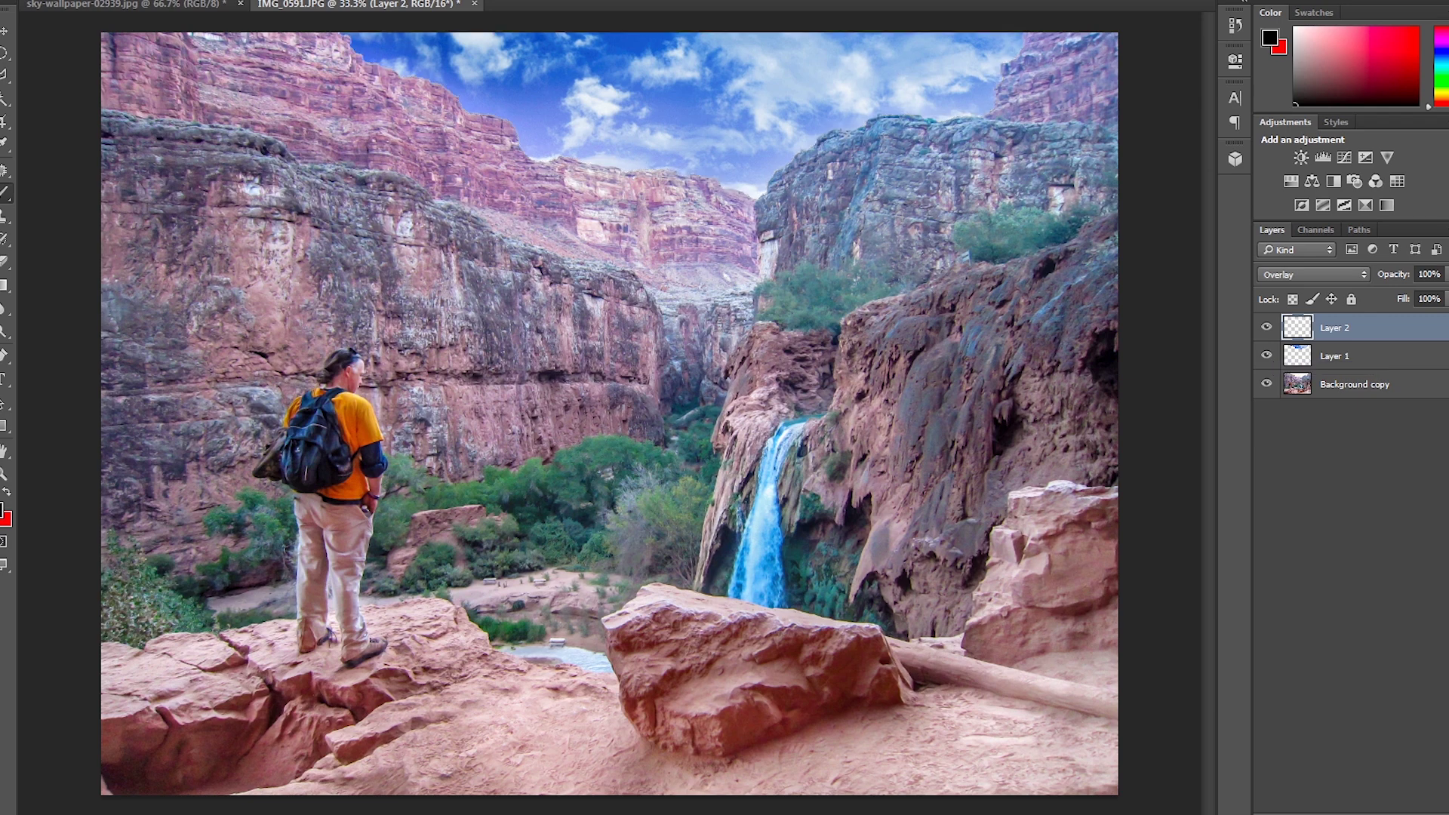
# - Choose the Move tool and check the sky once more with Layer 2 hidden and shown
pyautogui.press('v')
pyautogui.rightClick(1329, 328)
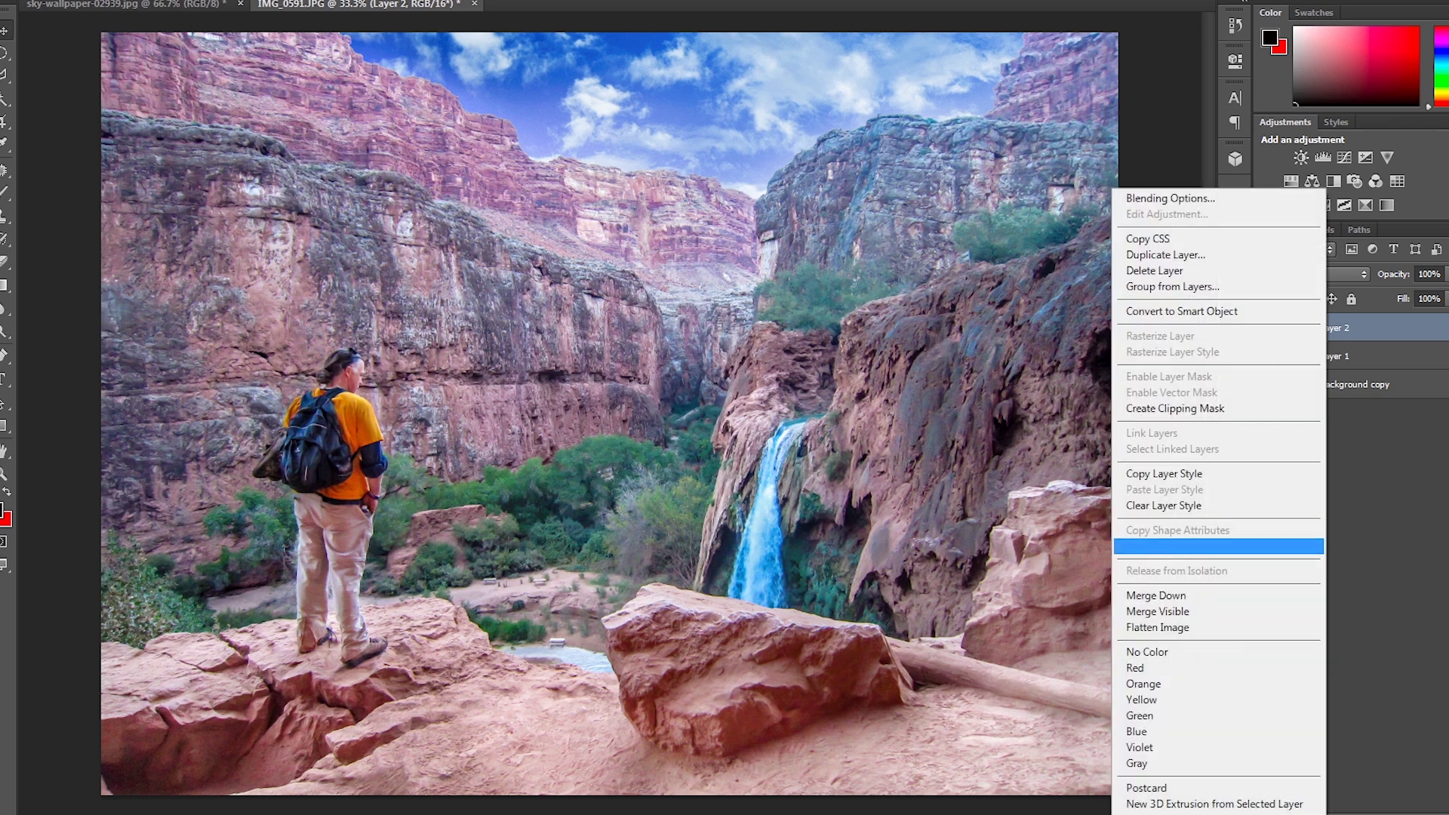
pyautogui.press('Escape')
pyautogui.click(1267, 327)
pyautogui.click(1266, 354)
pyautogui.click(1266, 355)
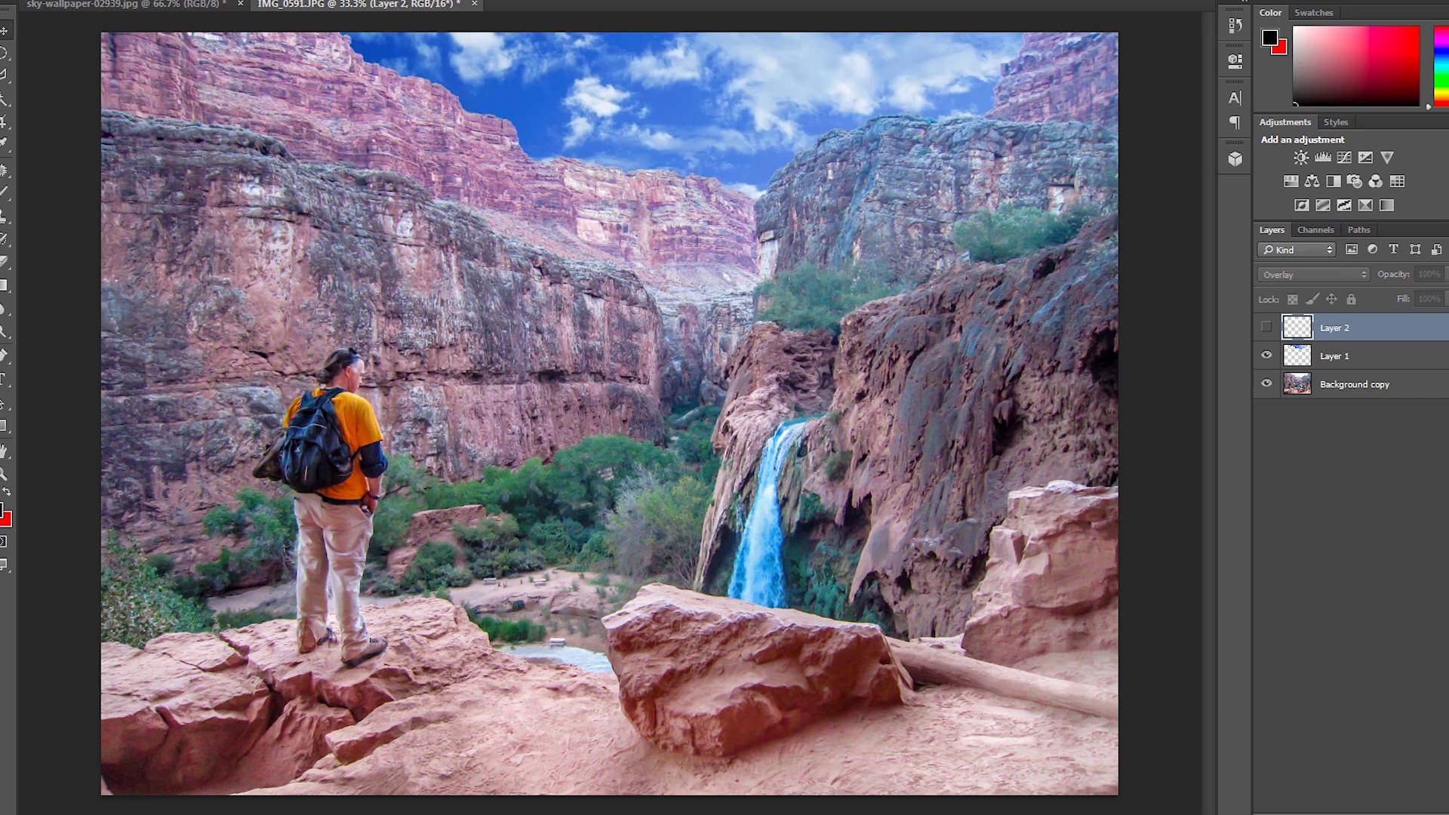
pyautogui.click(1266, 327)
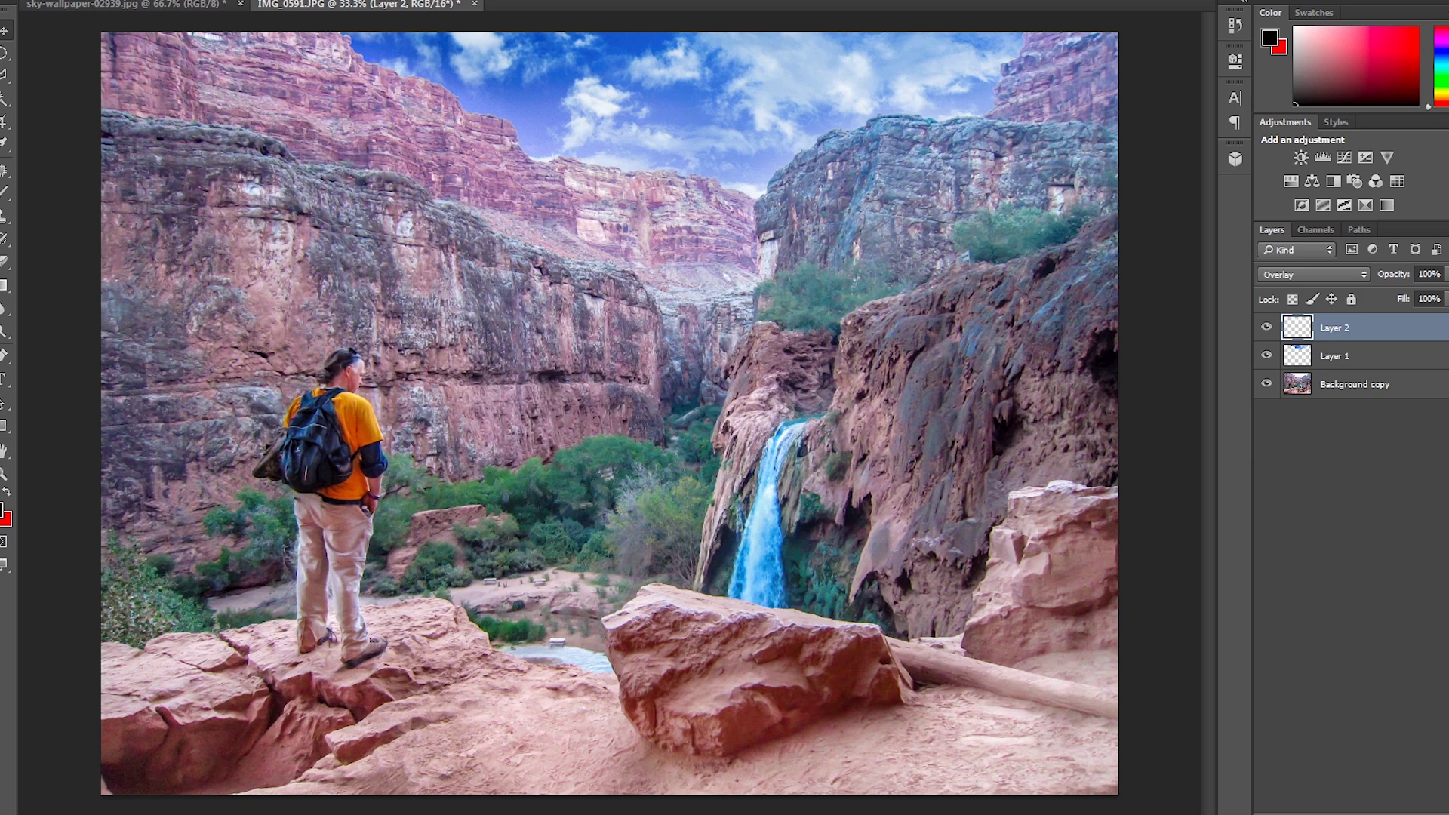
# - Save the layered photo and switch to Lightroom to continue with IMG_0591-Edit-2.tif in the Develop module
pyautogui.hotkey('alt', 'f')
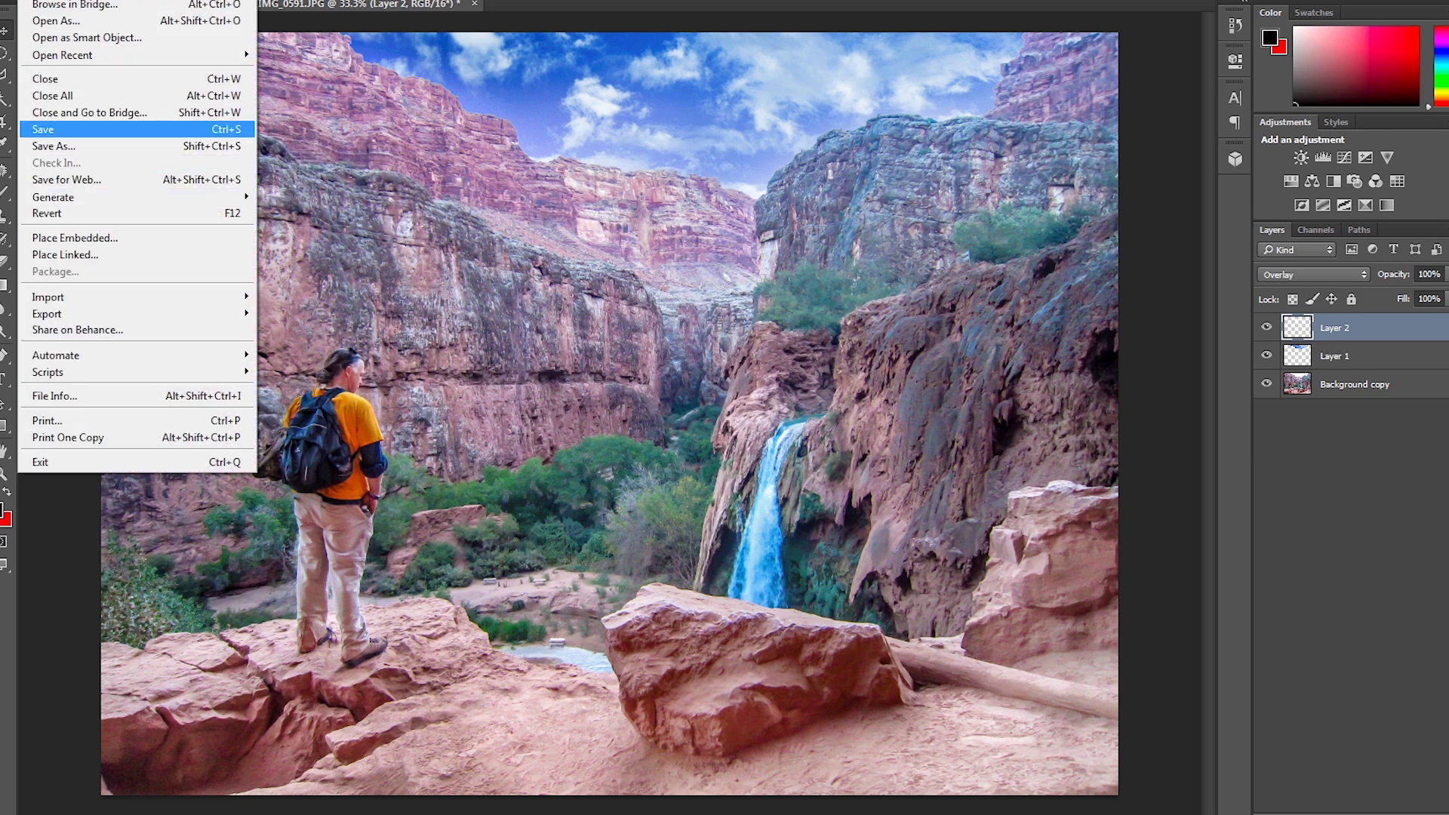
pyautogui.press('Return')
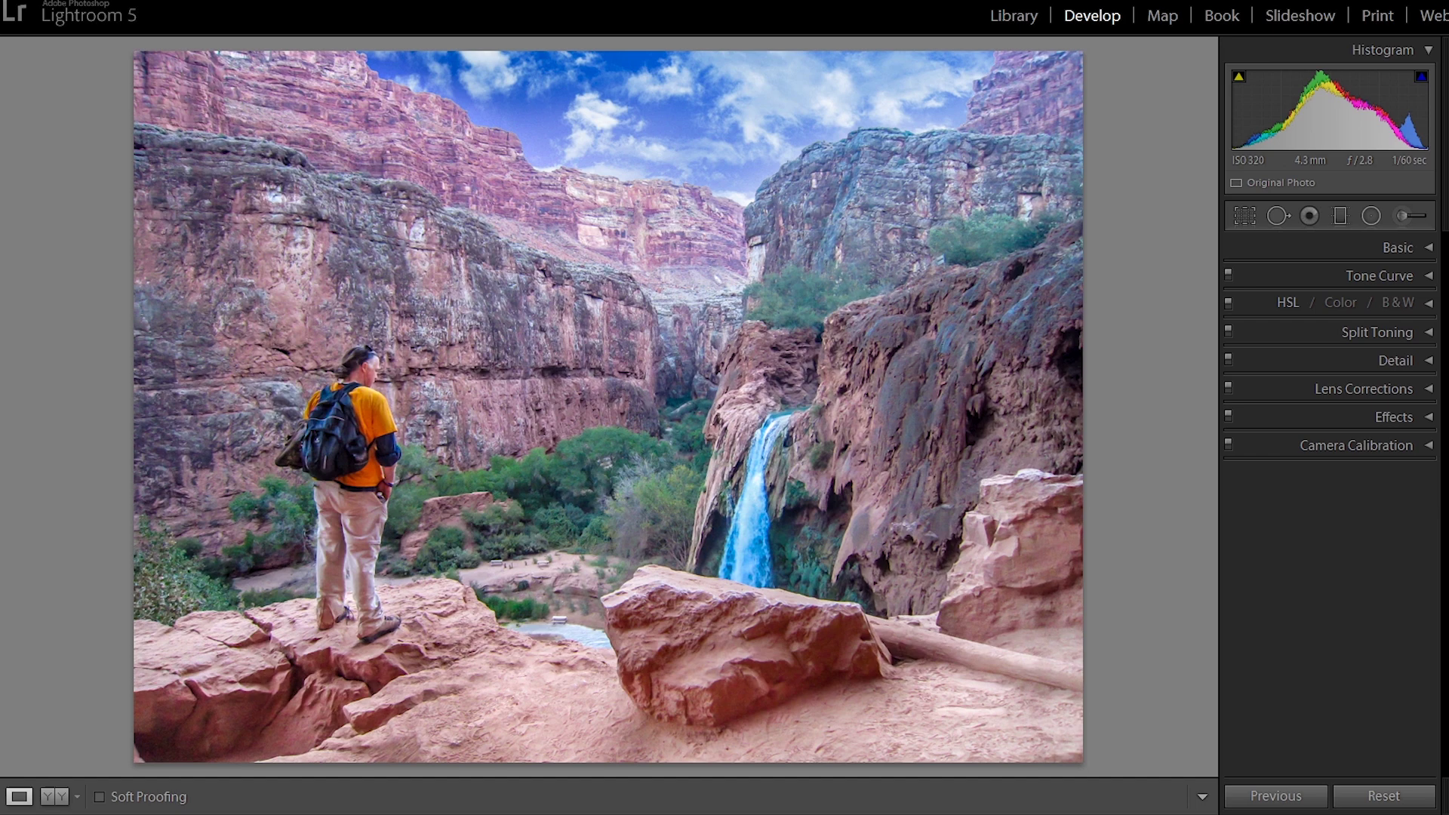
pyautogui.moveTo(839, 810)
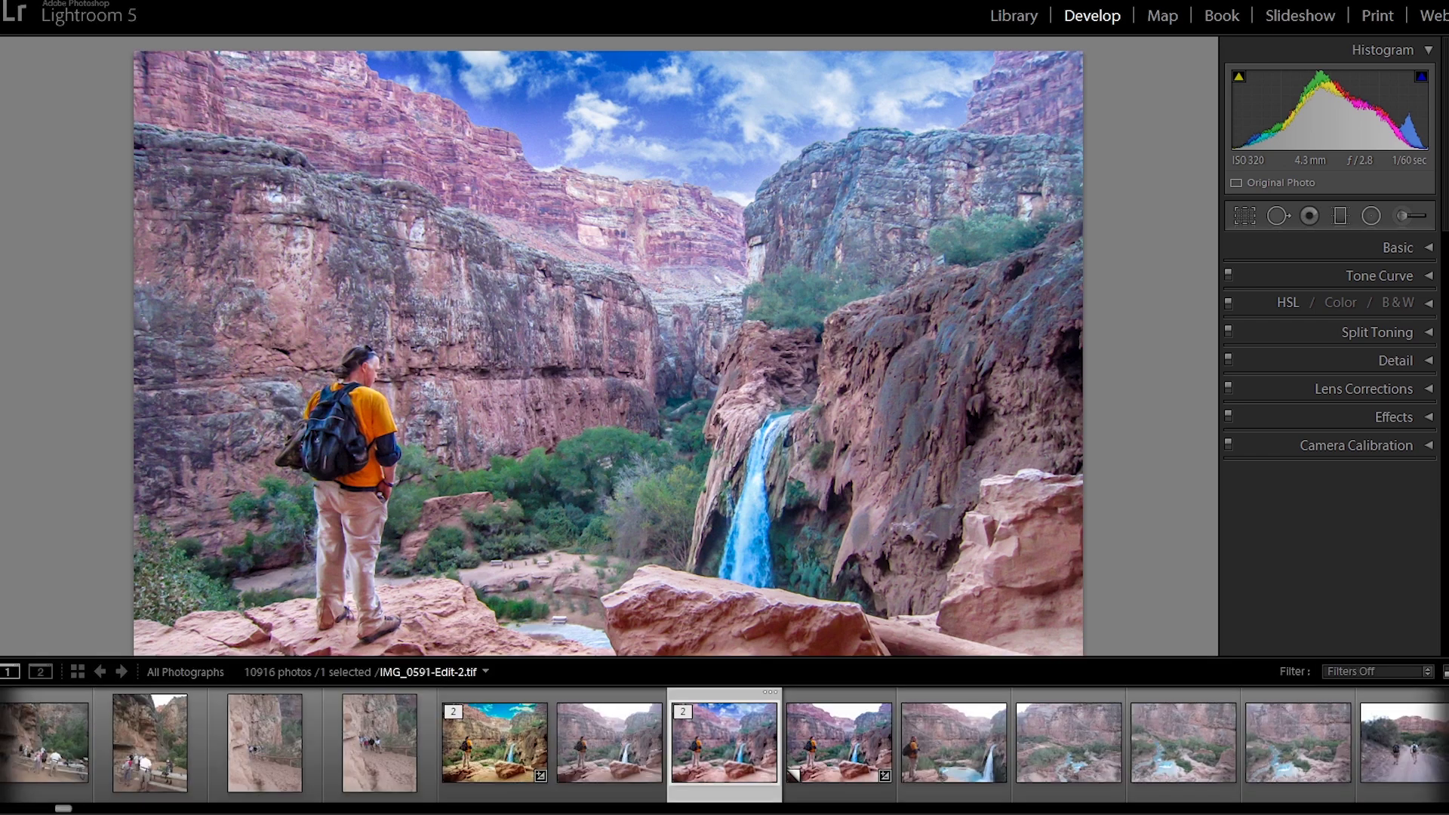
pyautogui.click(839, 743)
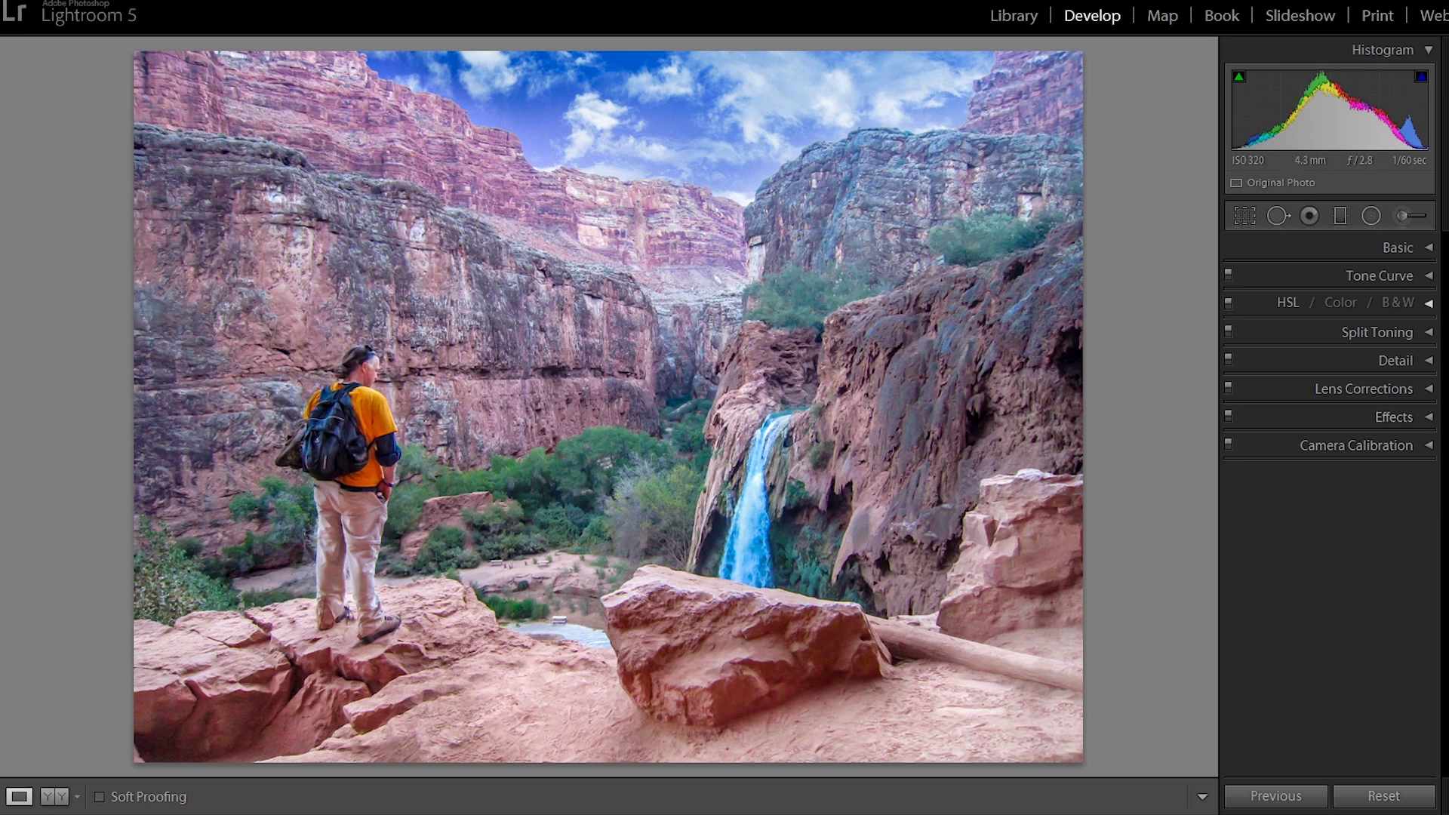
# - Split-tone the photo's highlights with hue 77 and saturation 48
pyautogui.click(1377, 332)
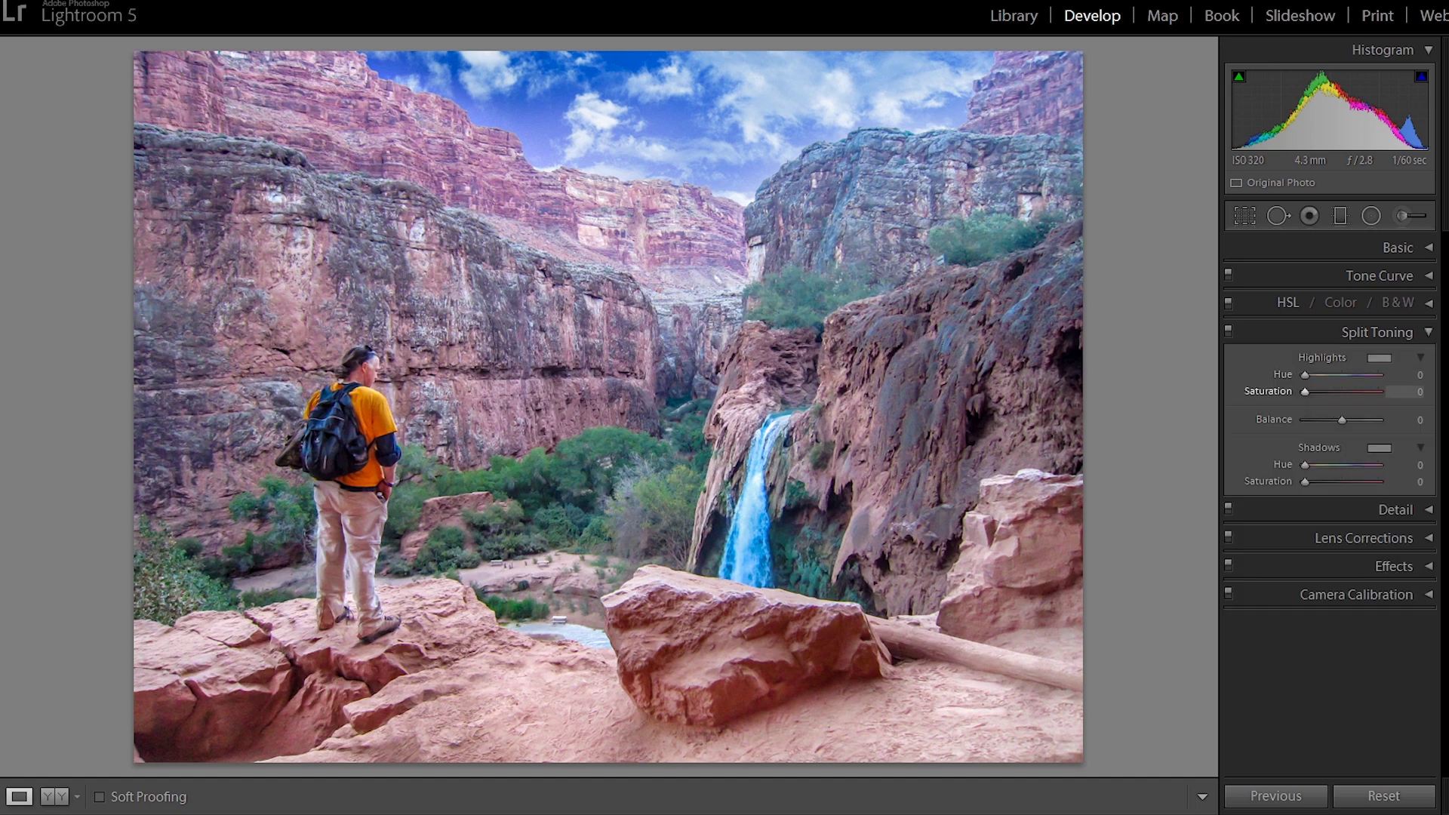
pyautogui.moveTo(1305, 392); pyautogui.dragTo(1380, 392)
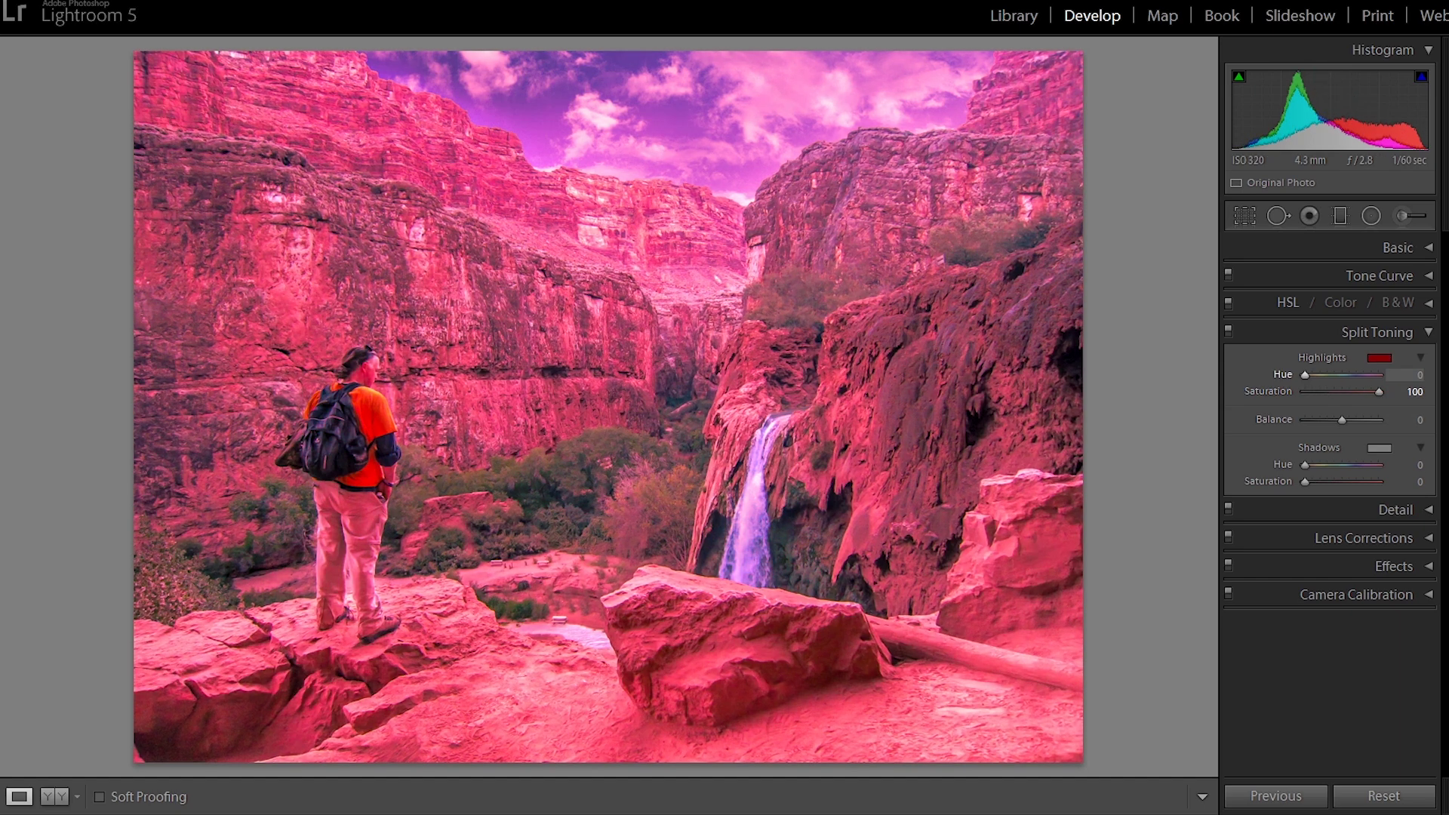
pyautogui.moveTo(1305, 375); pyautogui.dragTo(1319, 374)
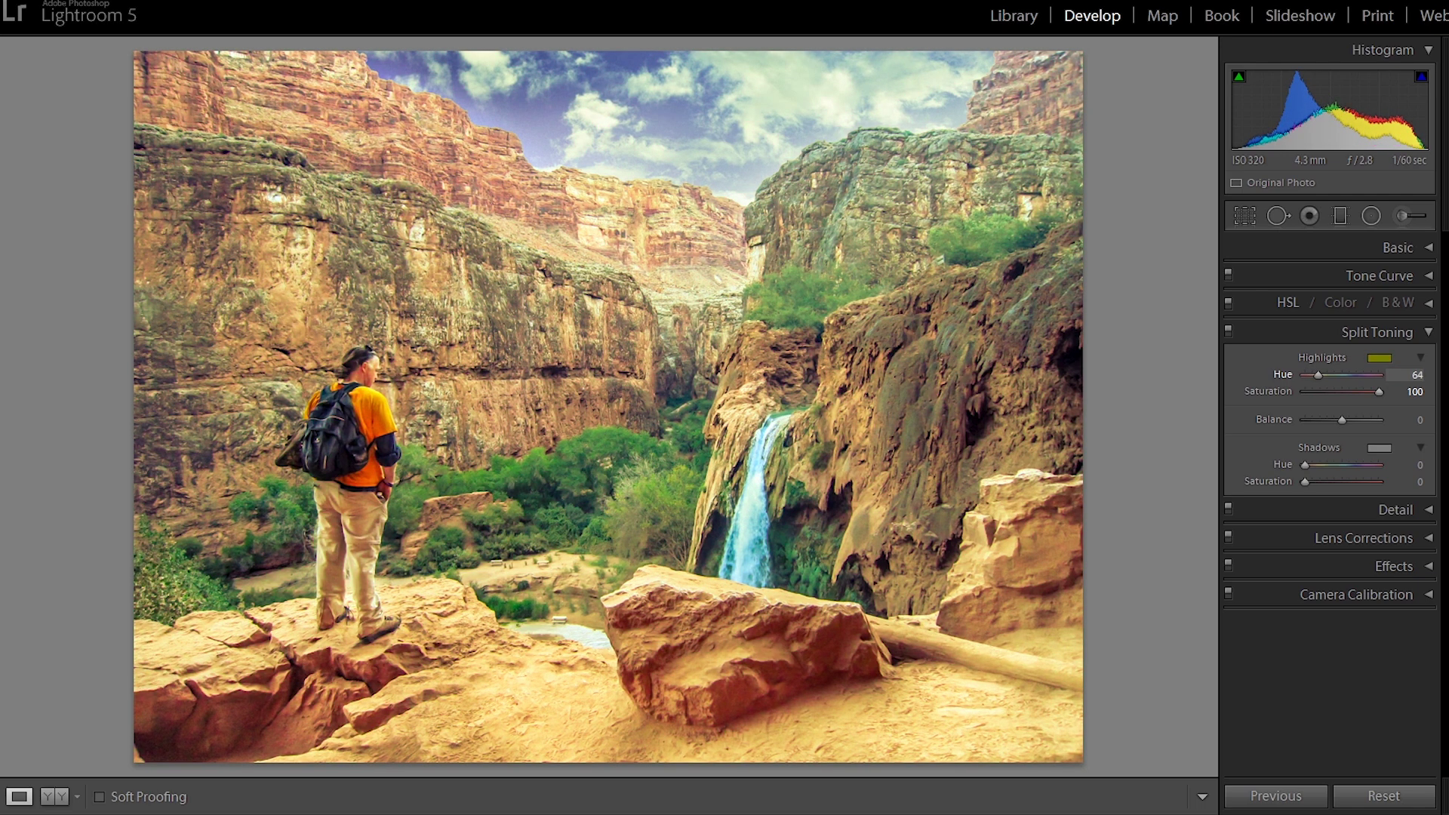
pyautogui.moveTo(1319, 375); pyautogui.dragTo(1321, 374)
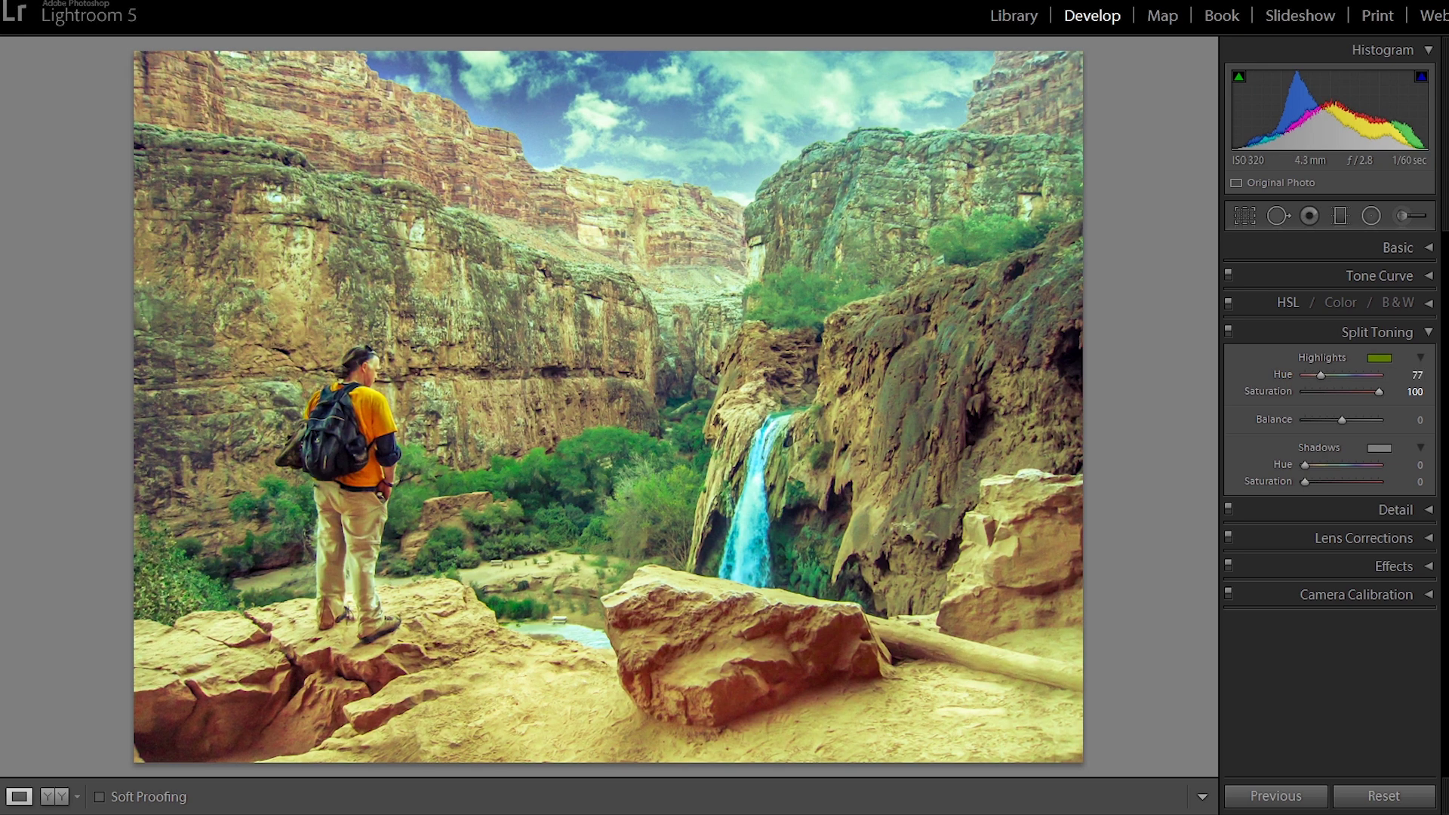
pyautogui.moveTo(1379, 392)
pyautogui.mouseDown()
pyautogui.moveTo(1324, 392)
pyautogui.moveTo(1377, 391)
pyautogui.mouseUp()
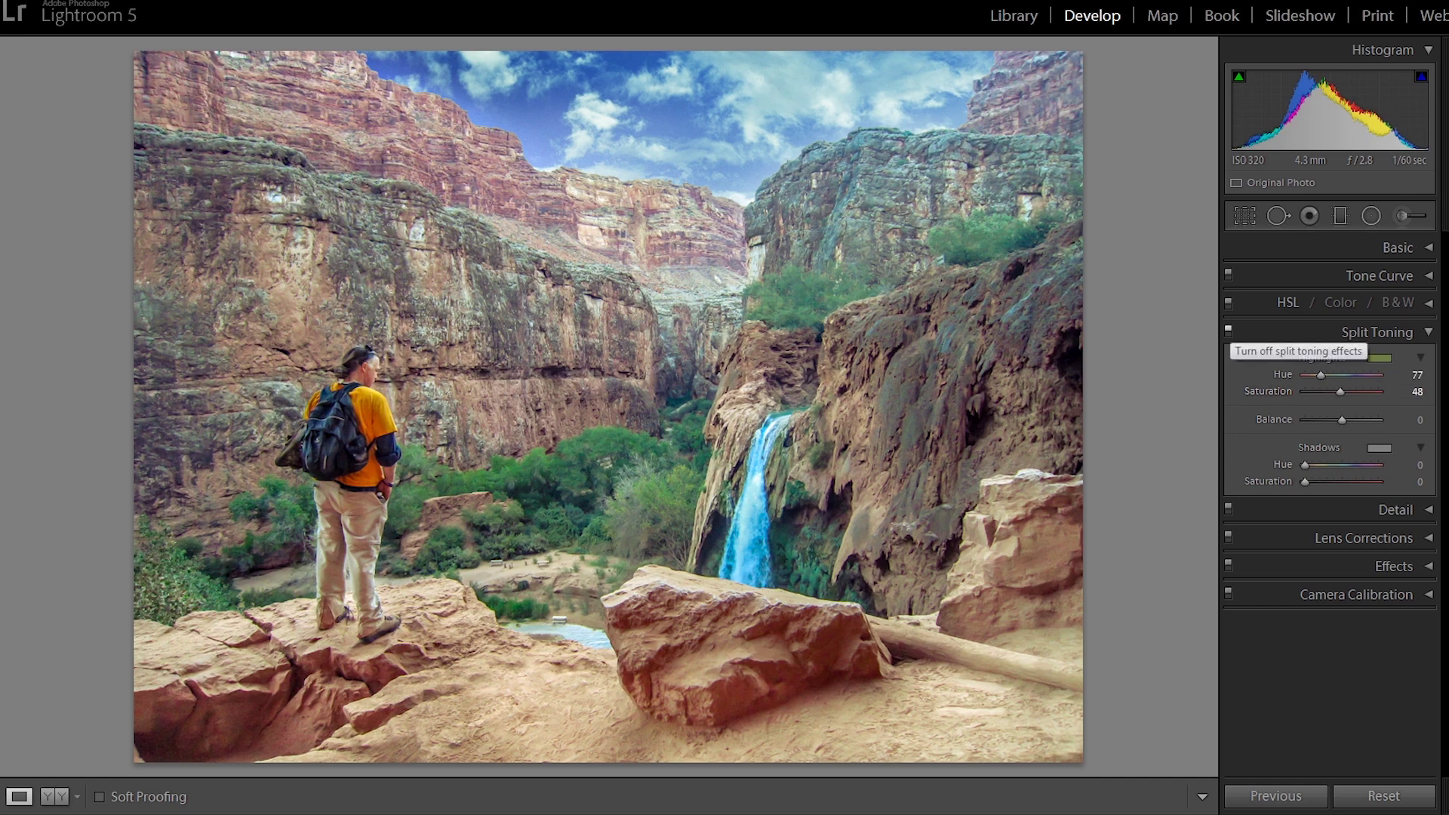
# - Compare the photo with and without the highlight toning
pyautogui.click(1228, 332)
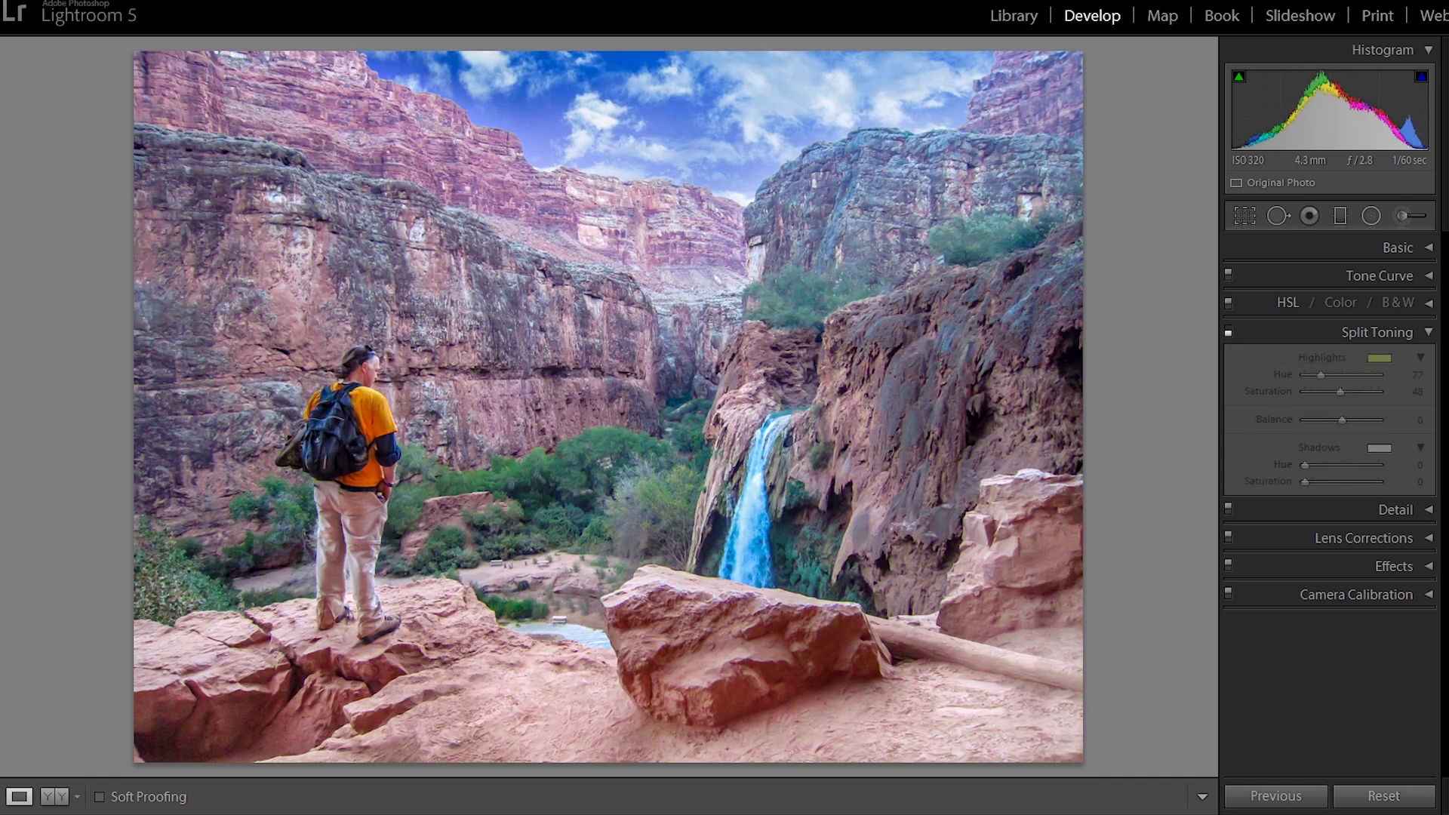
pyautogui.click(1228, 332)
pyautogui.click(1228, 332)
pyautogui.click(1228, 332)
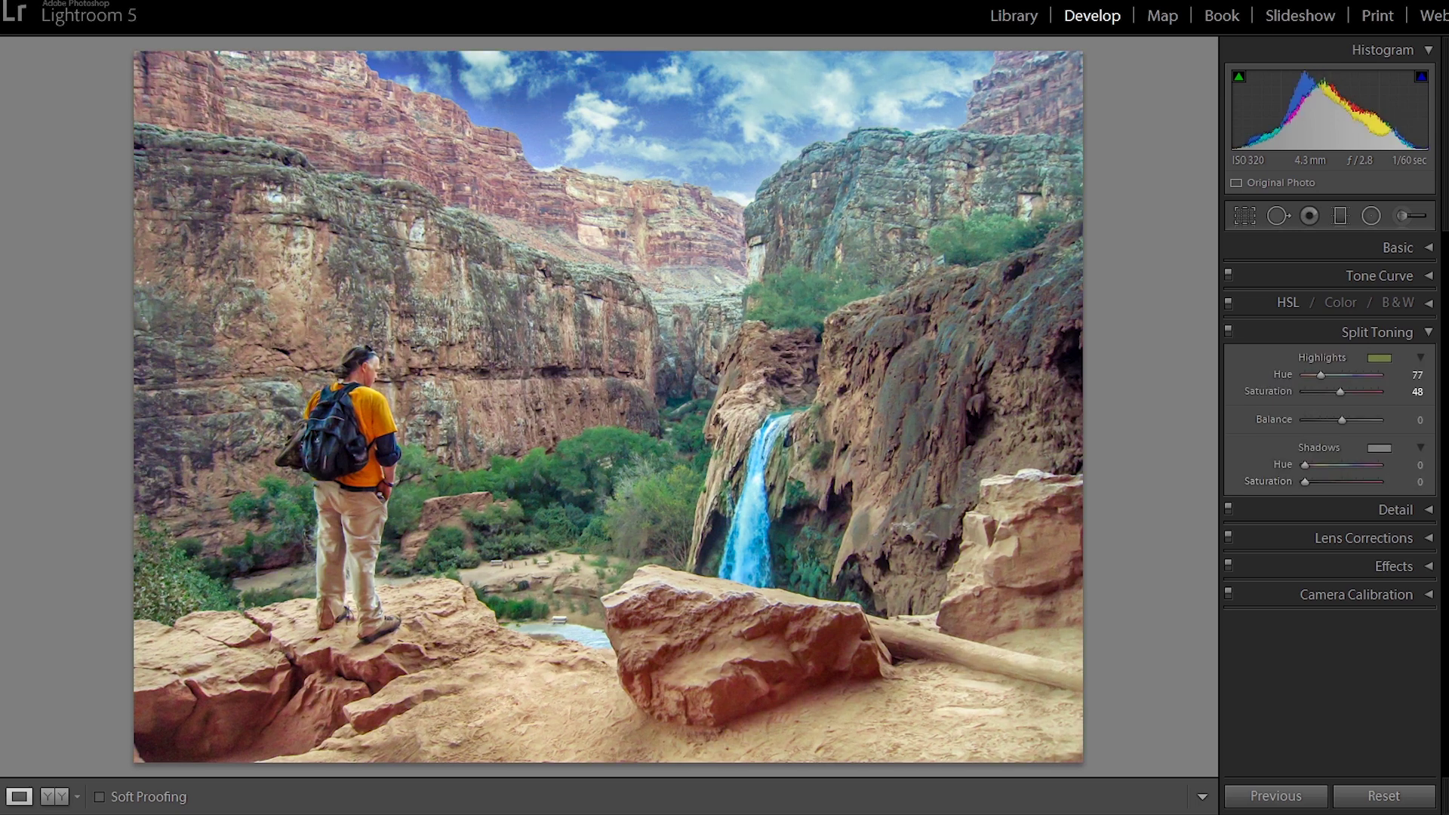
# - Set the split-toning shadow hue to 56, judging the colour at shadow saturation 100
pyautogui.moveTo(1305, 481); pyautogui.dragTo(1380, 481)
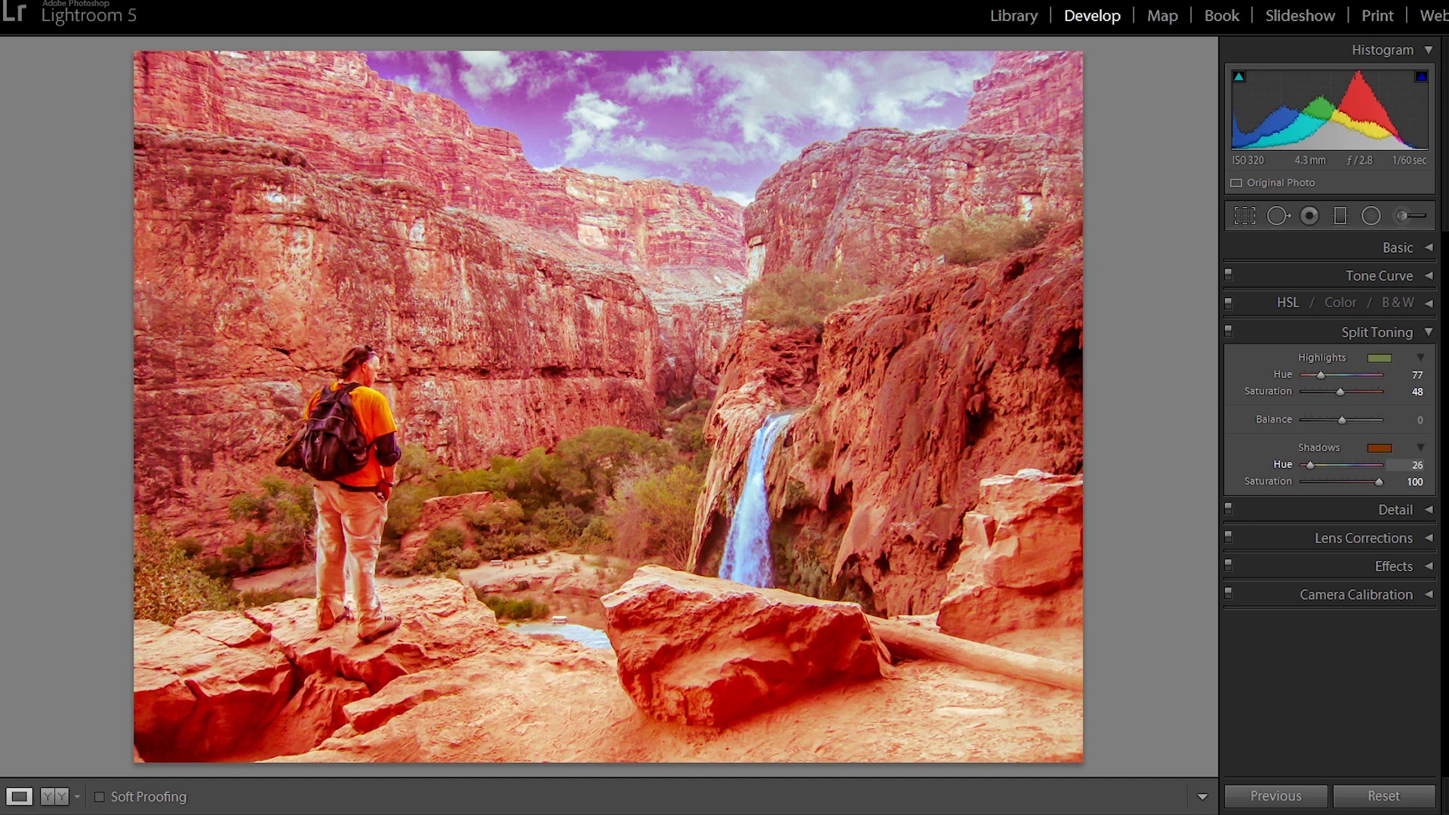
pyautogui.write('39')
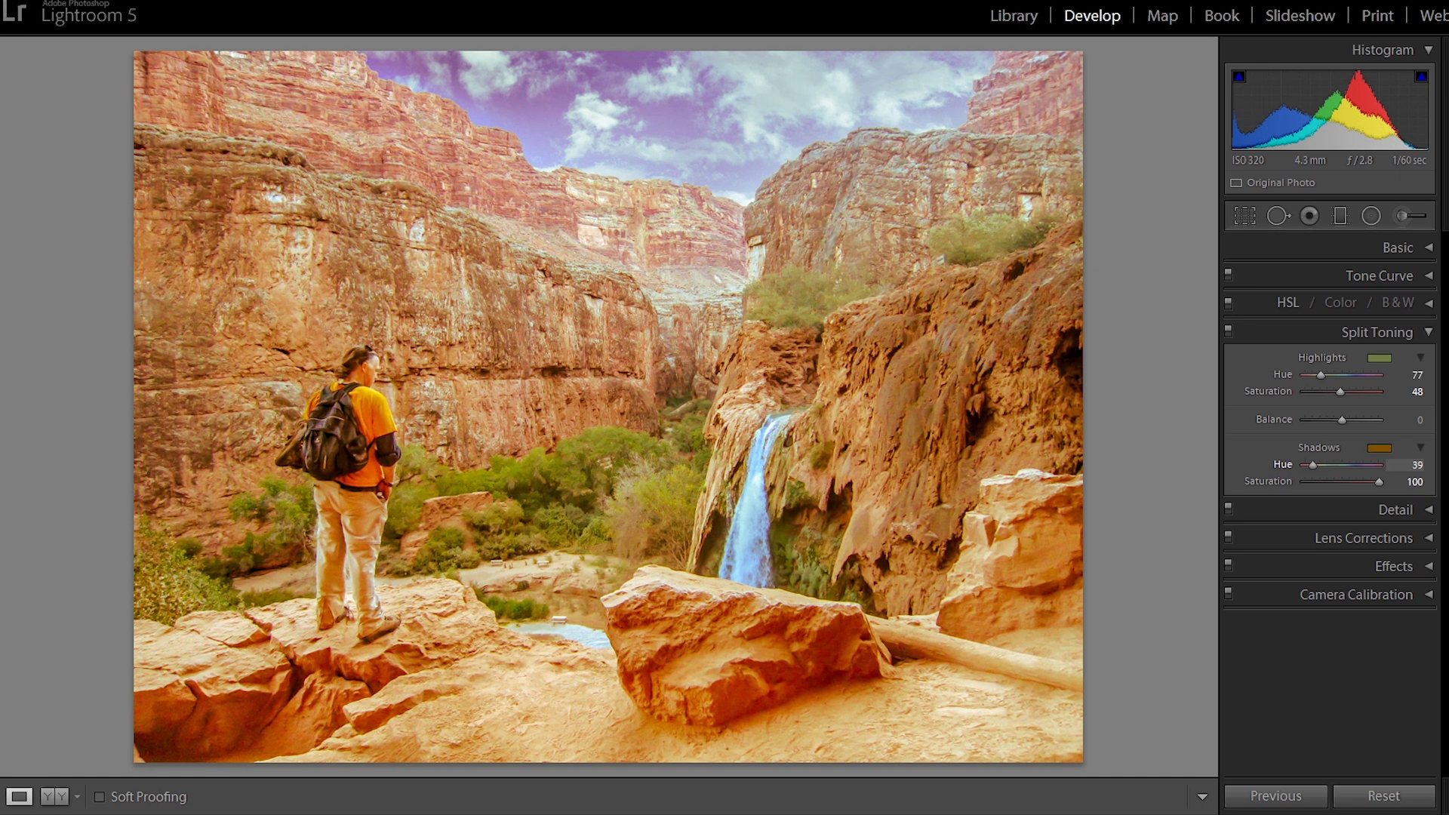
pyautogui.moveTo(1313, 465); pyautogui.dragTo(1318, 465)
pyautogui.press('Down')
pyautogui.press('Down')
pyautogui.press('Down')
pyautogui.press('Down')
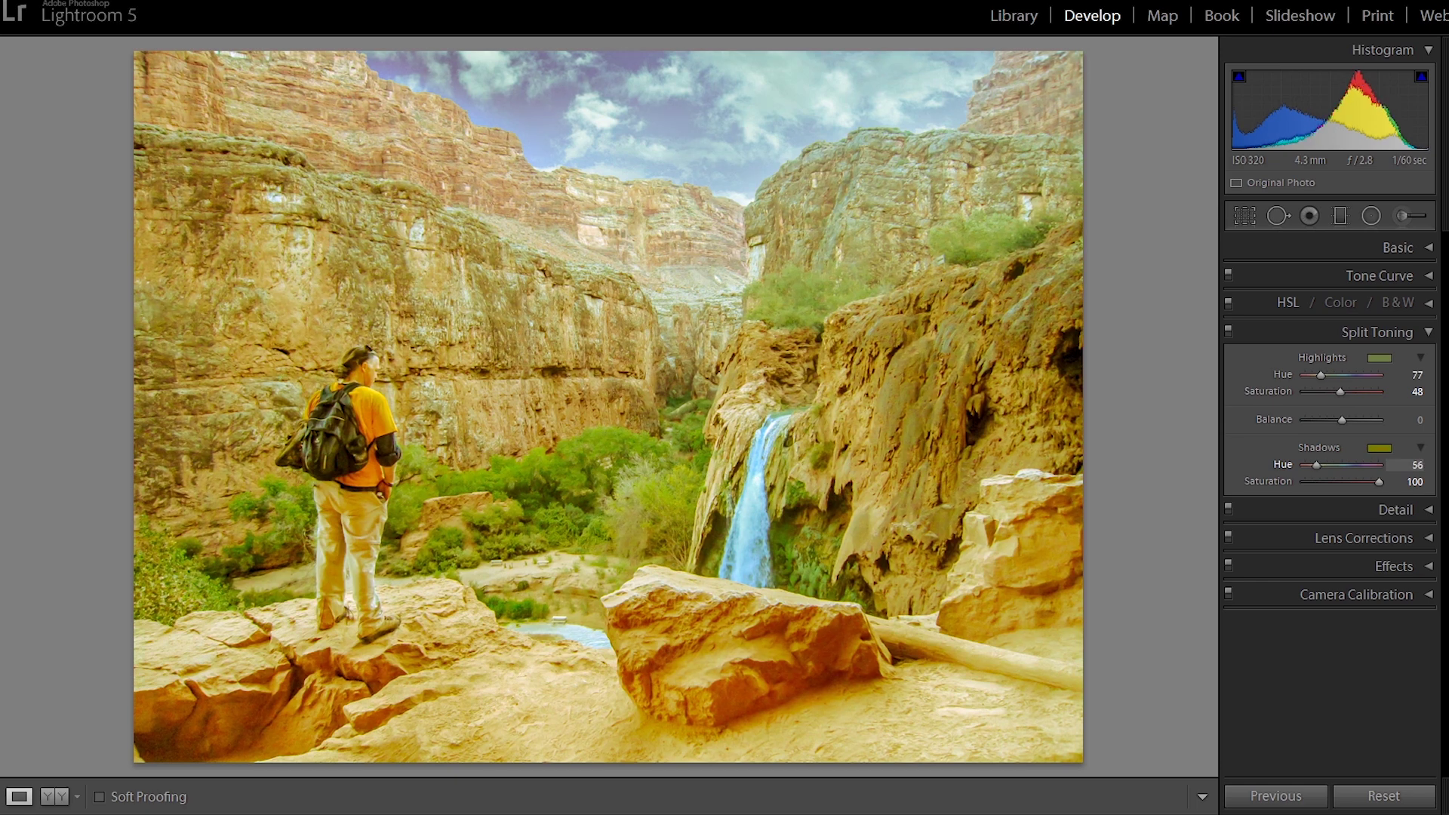
# - Reduce the split-toning shadow saturation to 24
pyautogui.press('Tab')
pyautogui.write('15')
pyautogui.press('Return')
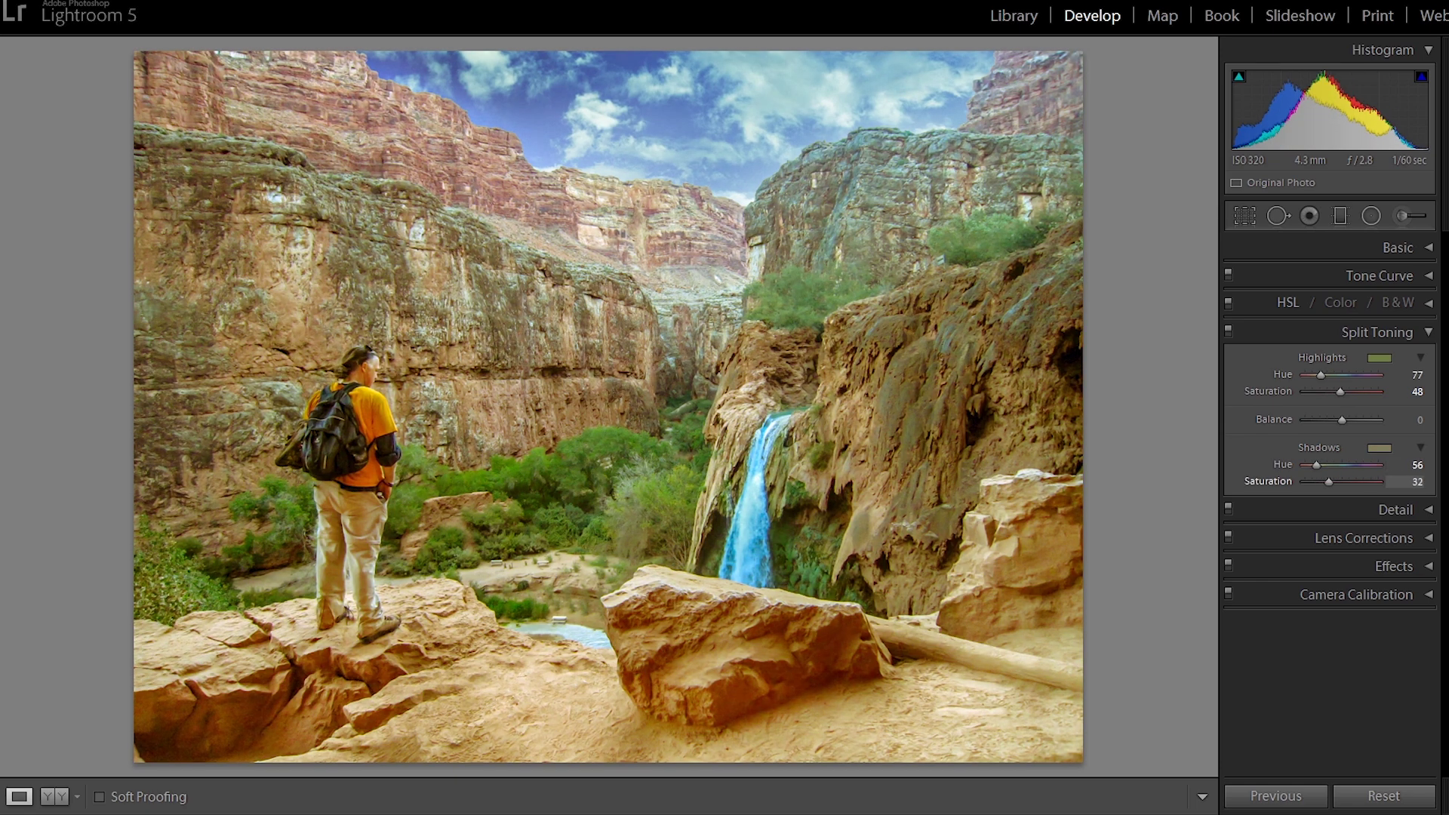
pyautogui.press('Up')
pyautogui.press('Up')
pyautogui.press('Up')
pyautogui.press('Up')
pyautogui.press('Up')
pyautogui.press('Up')
pyautogui.press('Up')
pyautogui.press('Up')
pyautogui.press('Up')
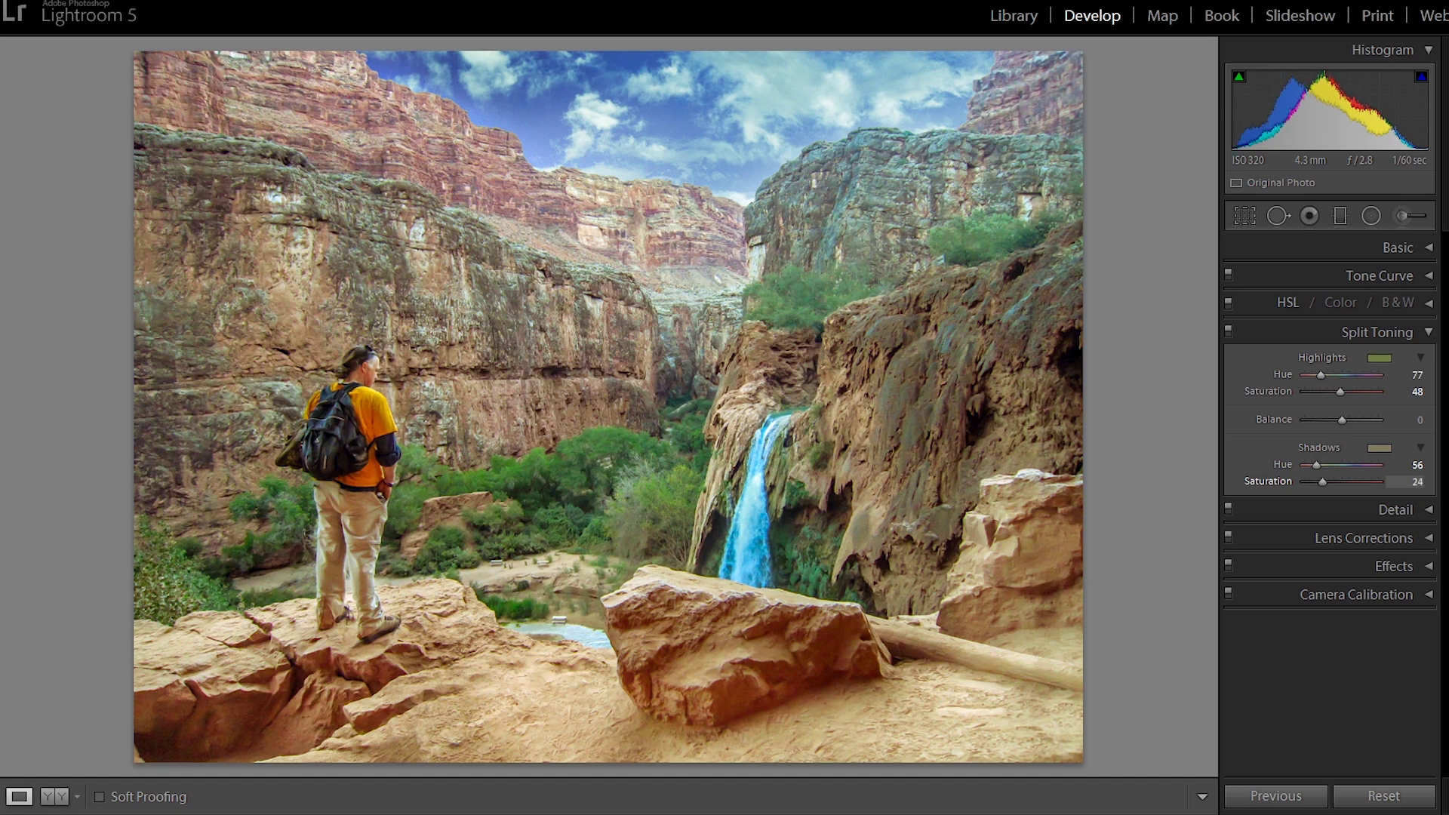
pyautogui.press('Return')
# - Compare the photo with and without the combined highlight and shadow toning, and close the Split Toning settings
pyautogui.click(1228, 331)
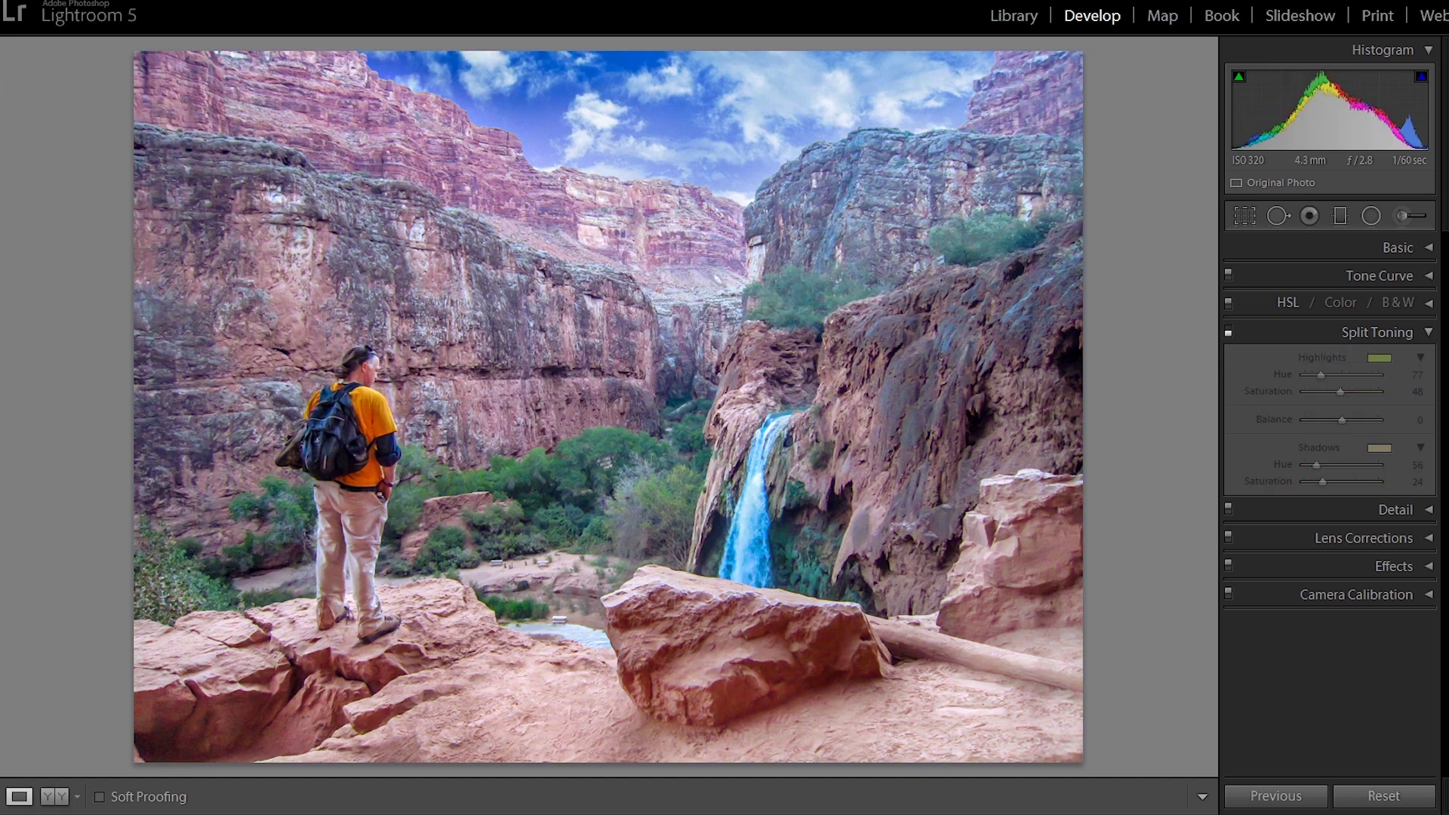
pyautogui.click(1228, 331)
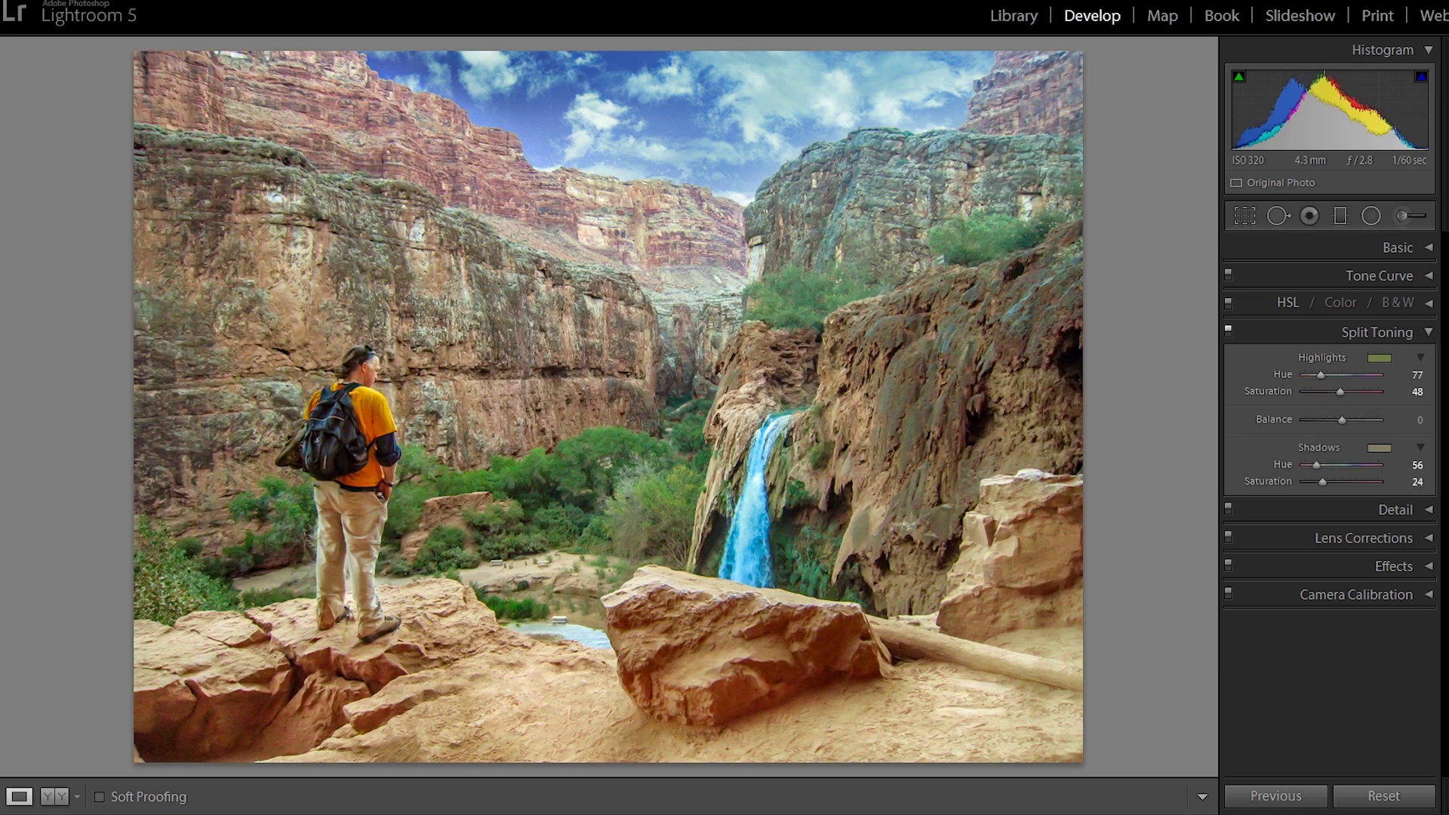
pyautogui.click(1228, 331)
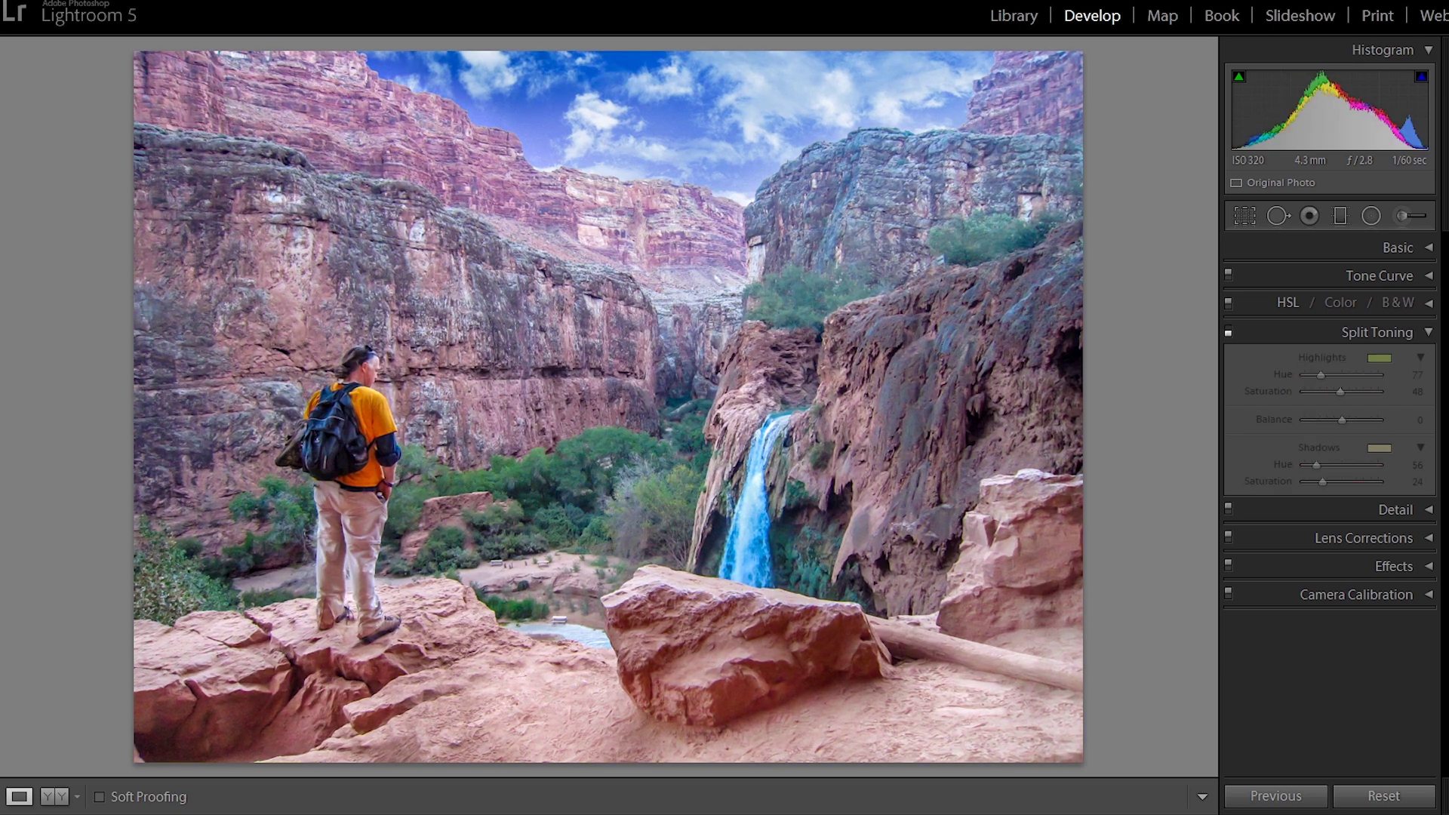
pyautogui.click(1228, 331)
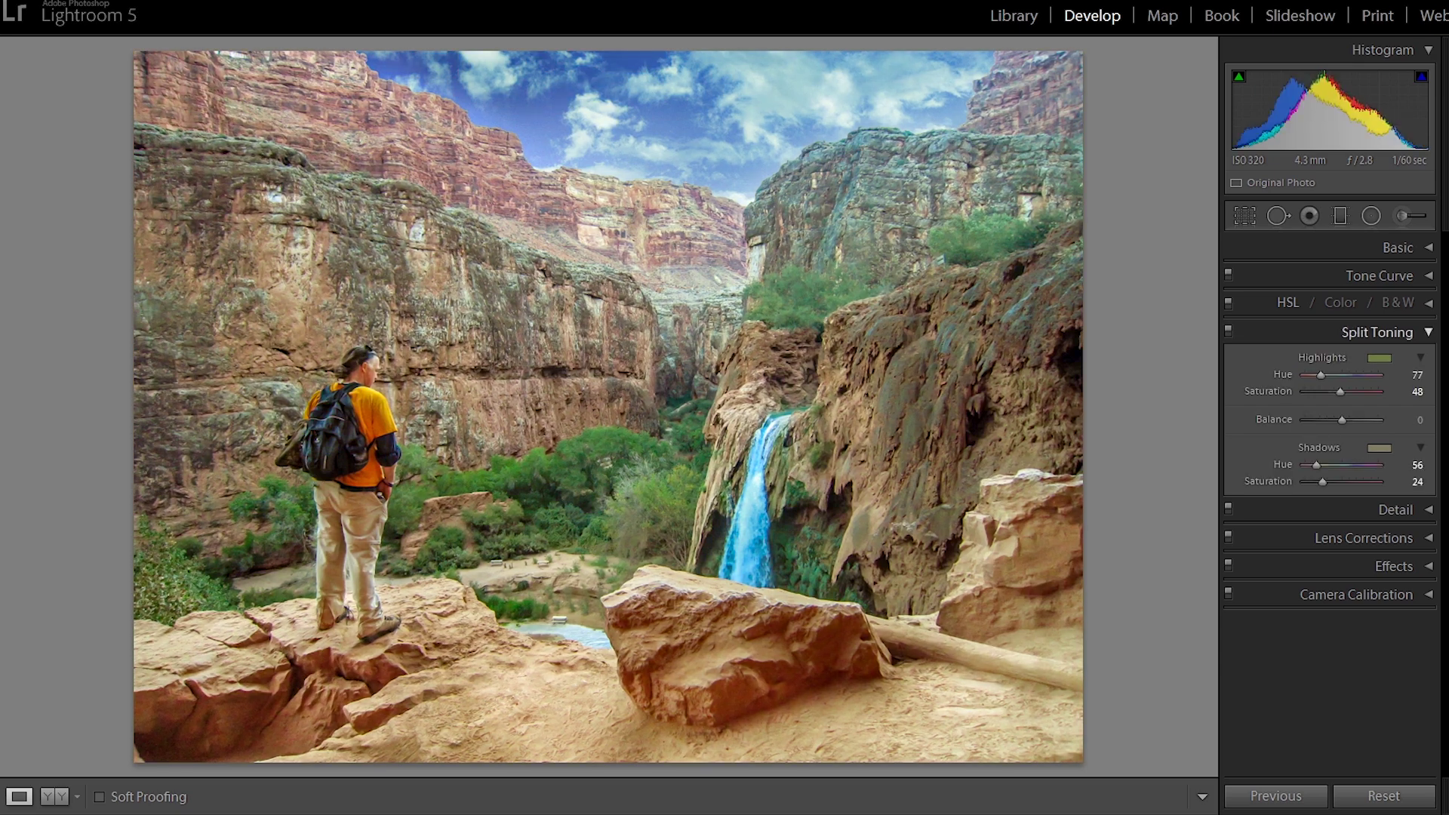
pyautogui.click(1377, 332)
# - Raise the photo's clarity to +31 and vibrance to +38 in the Basic adjustments
pyautogui.click(1398, 248)
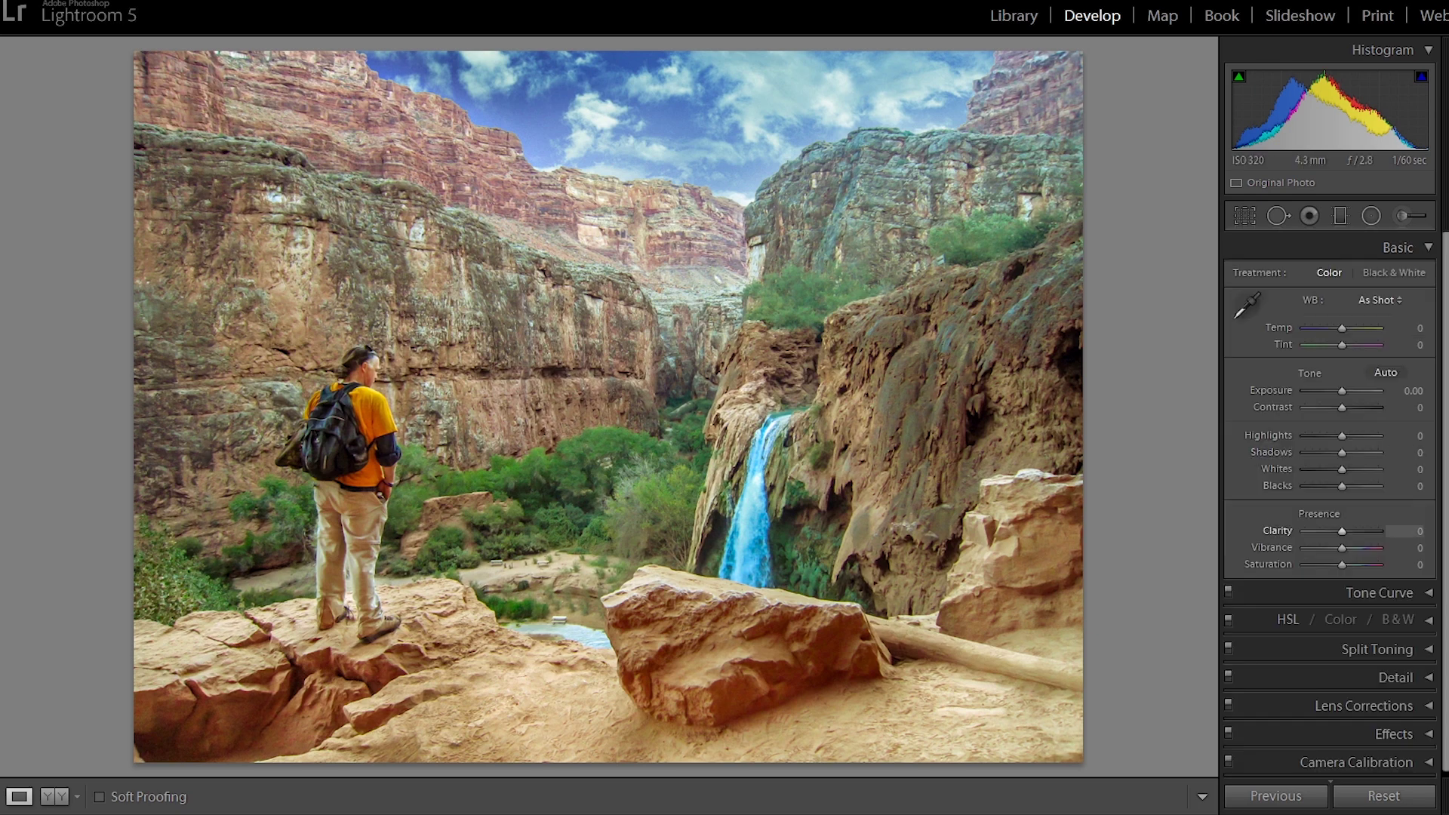
pyautogui.moveTo(1342, 530); pyautogui.dragTo(1353, 531)
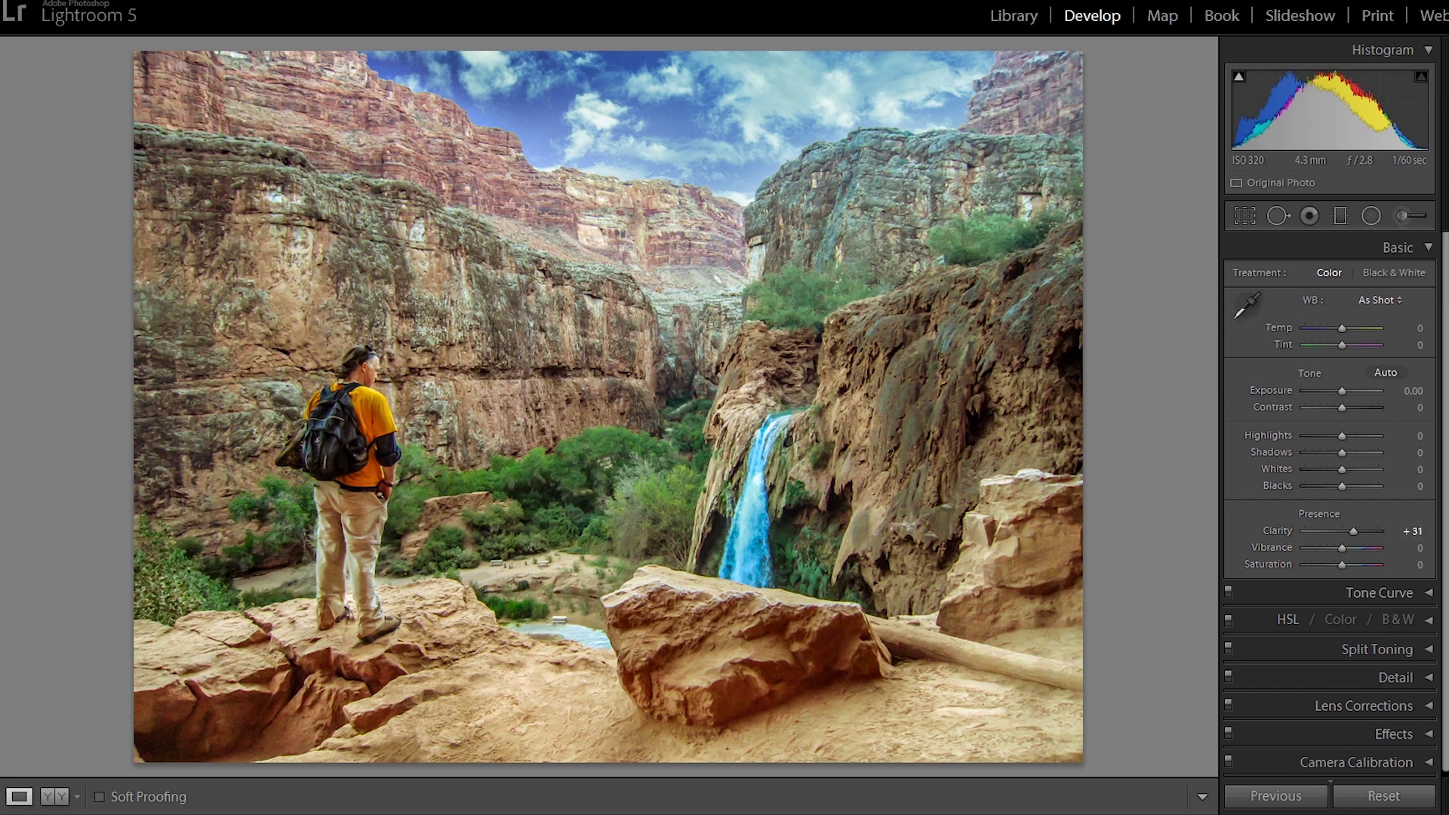
pyautogui.moveTo(1342, 547); pyautogui.dragTo(1357, 547)
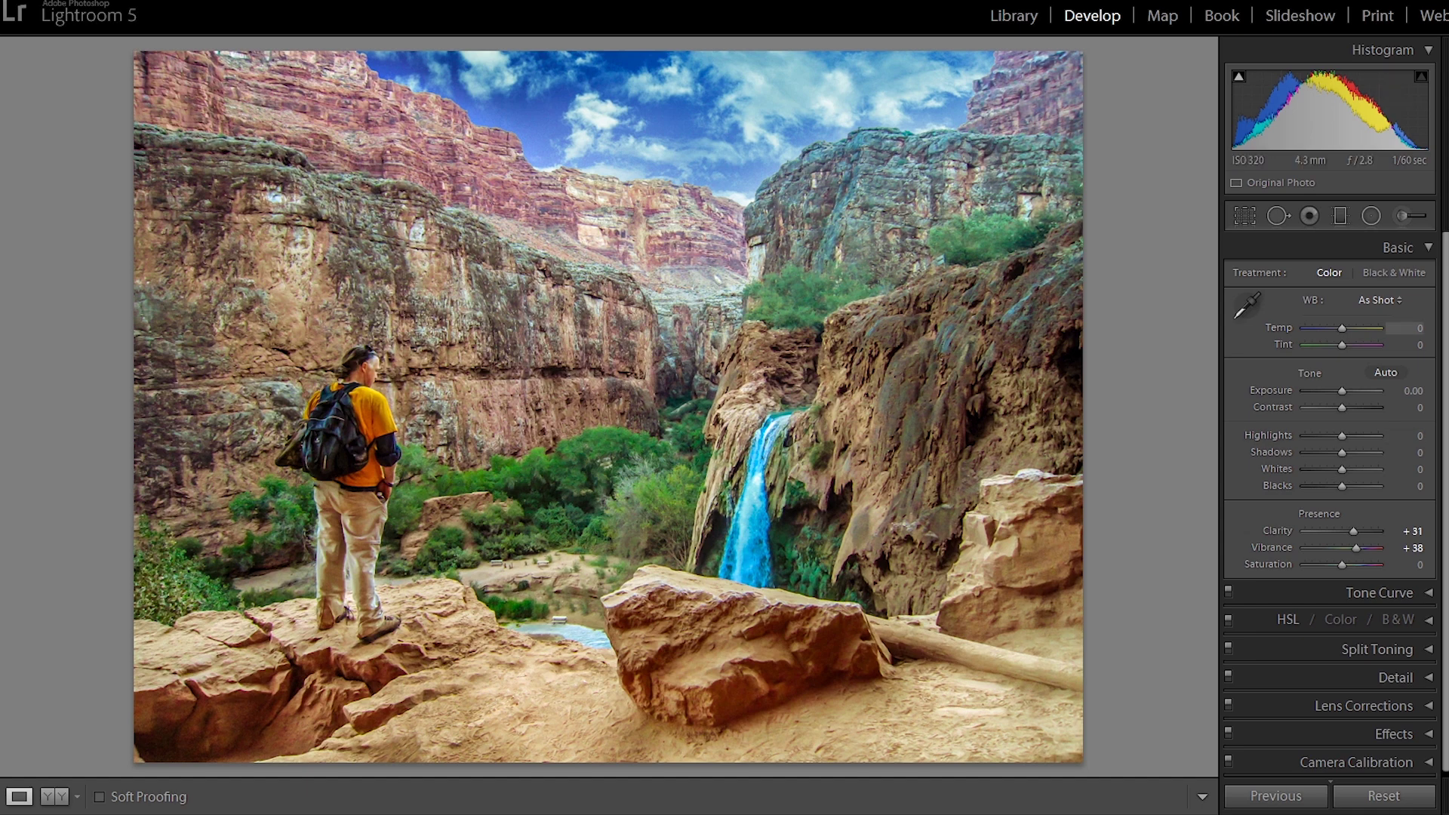
pyautogui.click(1398, 247)
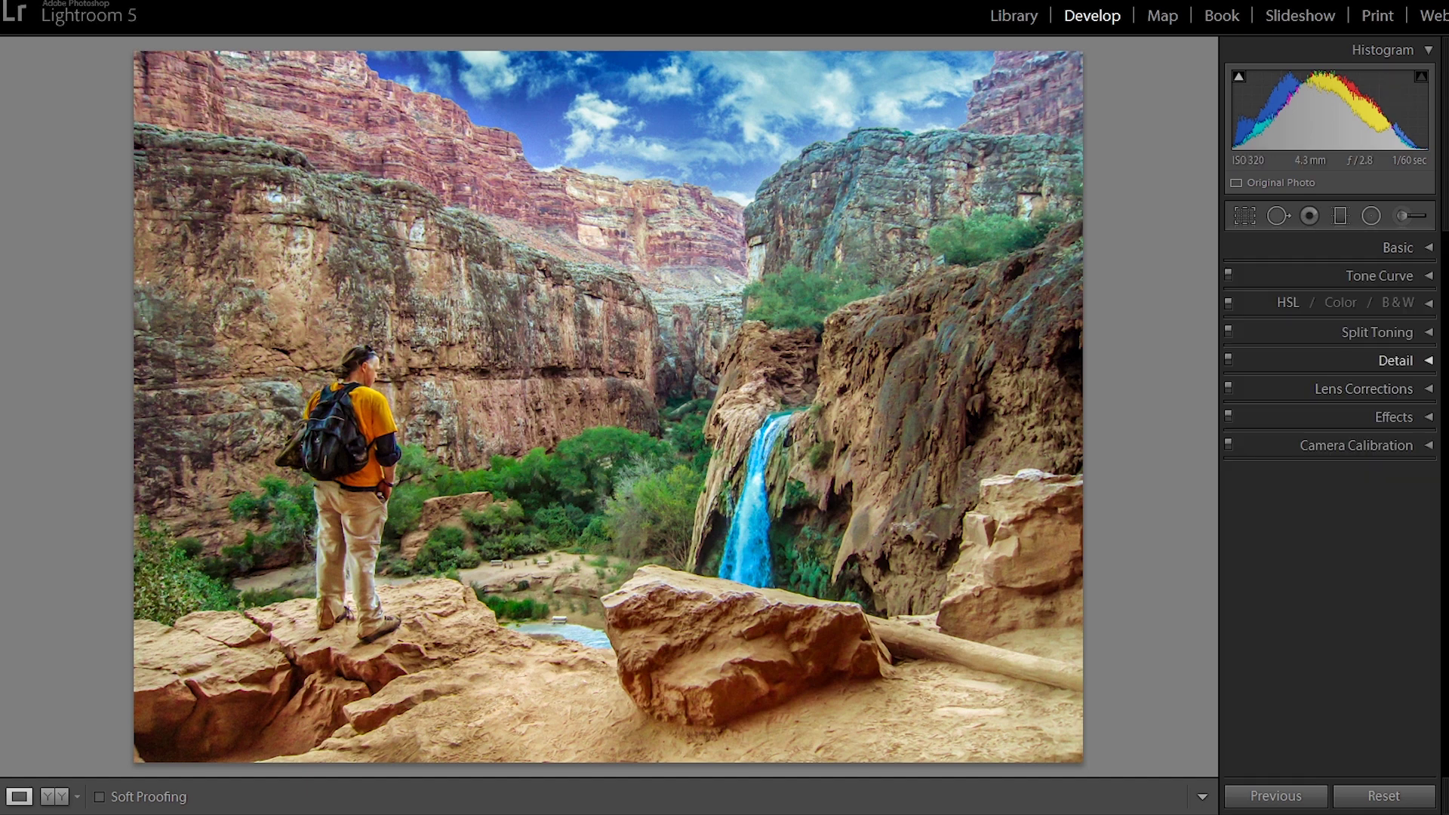
# - Darken the photo's edges with a post-crop vignette amount of -12 and close the Effects settings
pyautogui.click(380, 430)
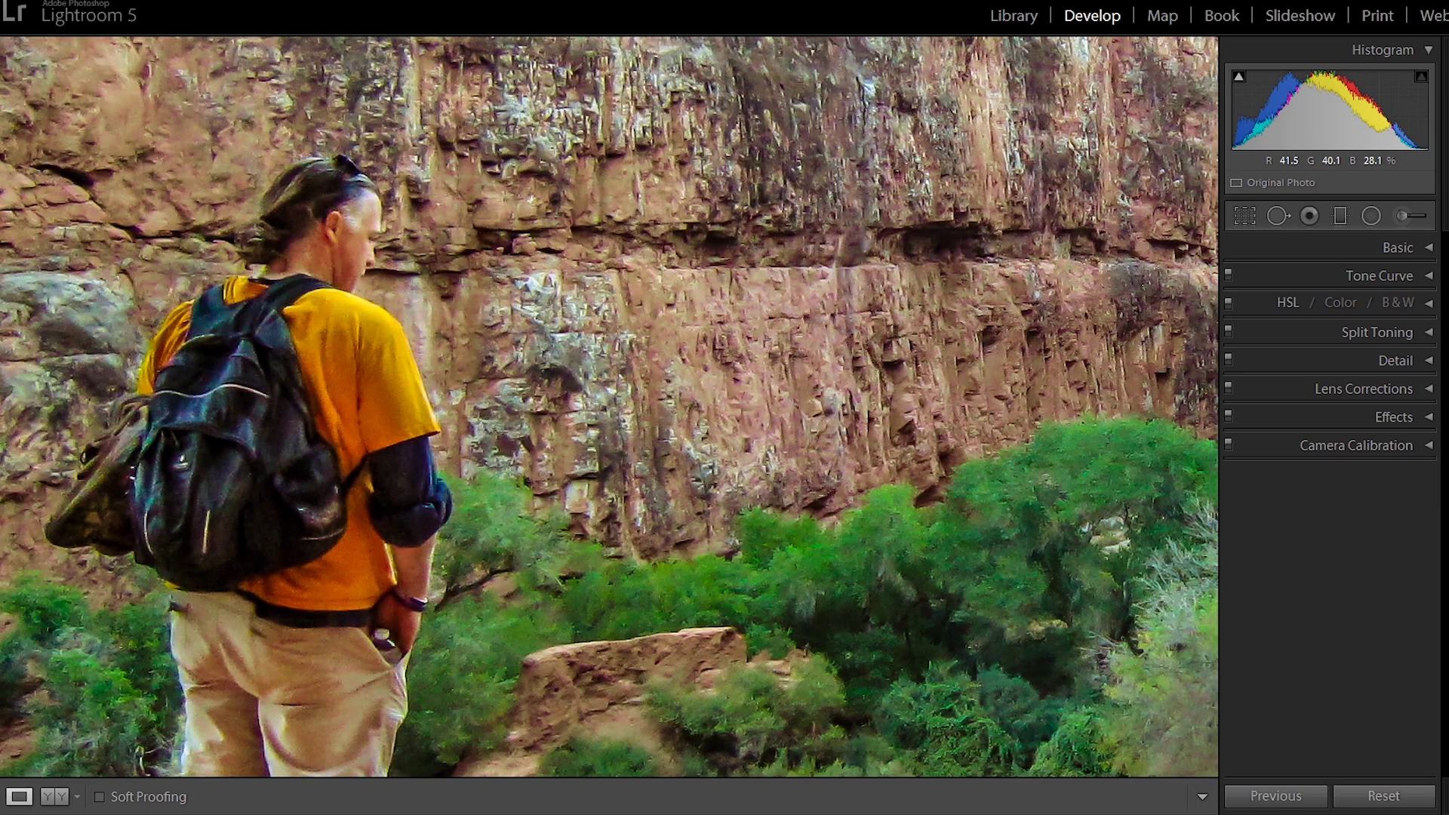
pyautogui.press('z')
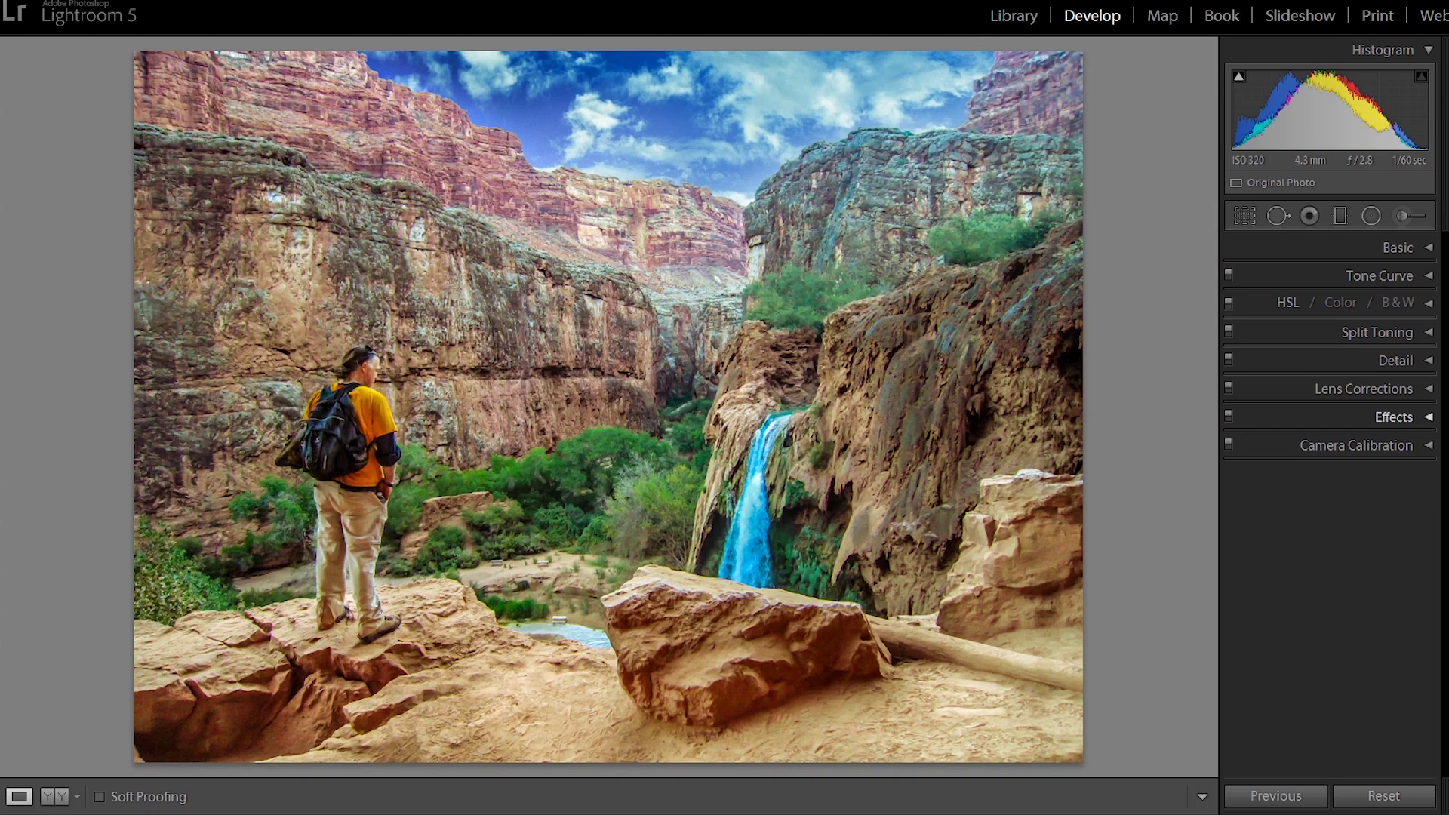
pyautogui.hotkey('ctrl', '7')
pyautogui.moveTo(1342, 479); pyautogui.dragTo(1337, 480)
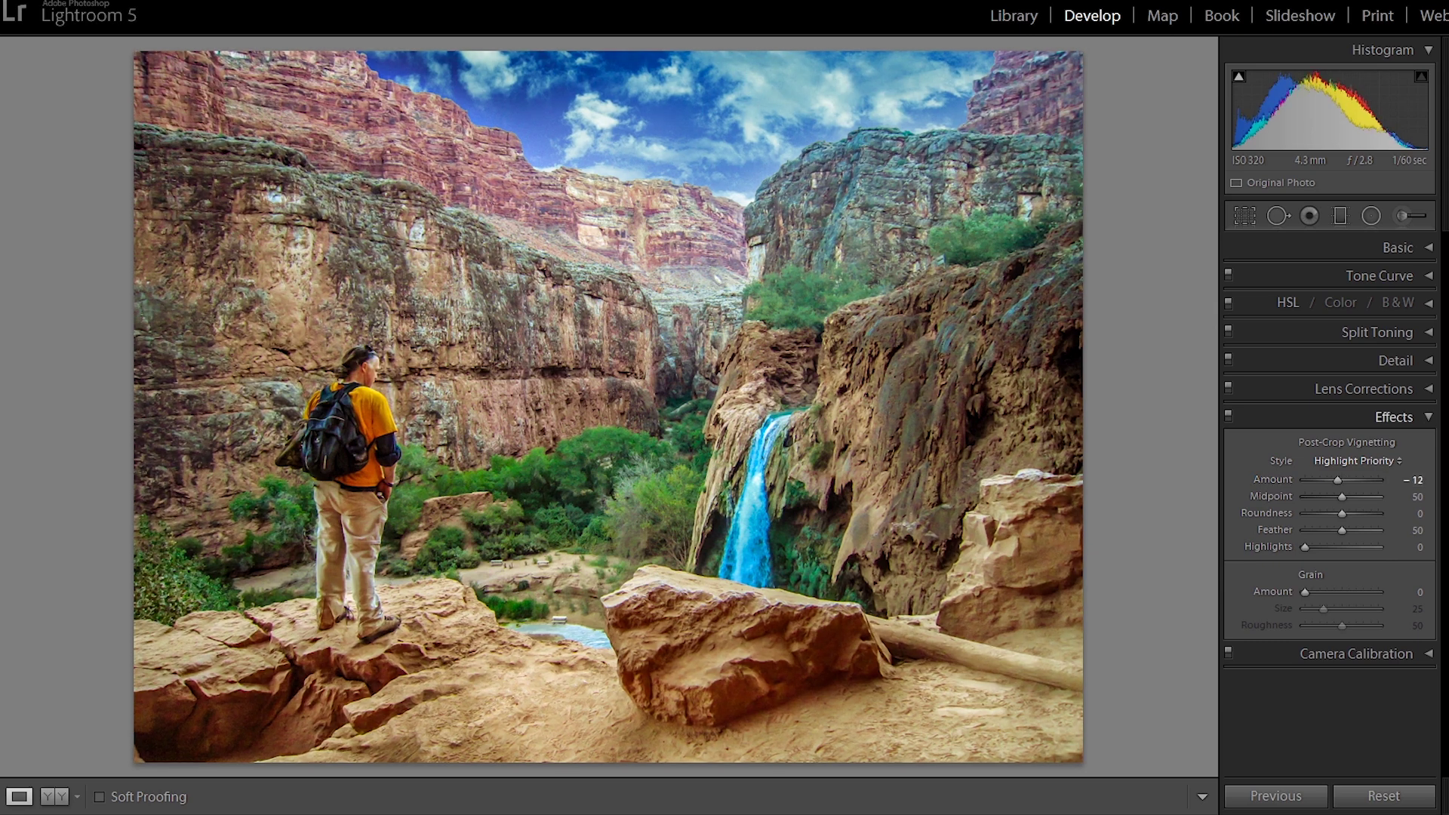
pyautogui.hotkey('ctrl', '7')
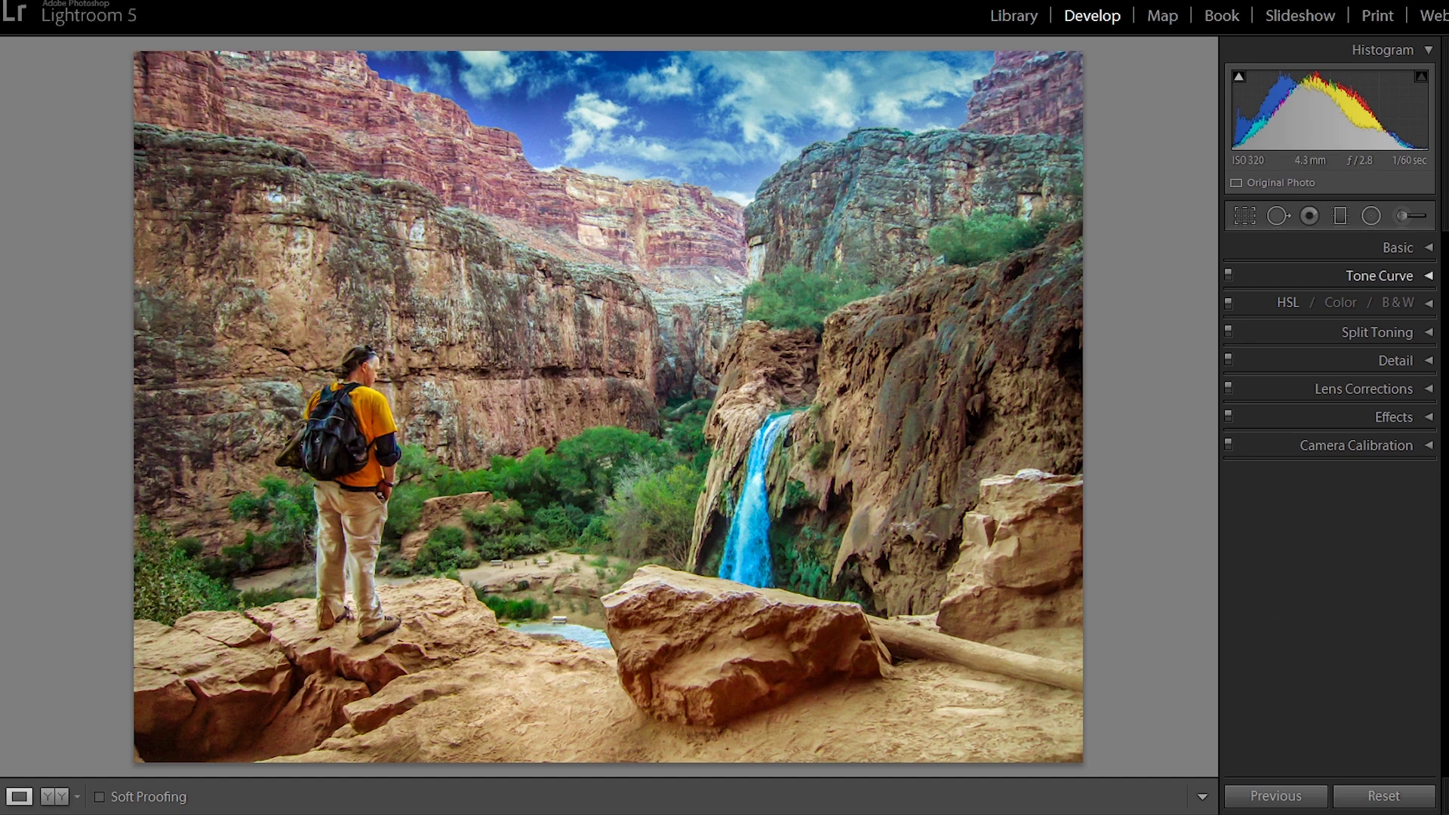
# - Raise the photo's exposure to +0.12 in the Basic adjustments and close them
pyautogui.click(1398, 248)
pyautogui.moveTo(1403, 391); pyautogui.dragTo(1414, 391)
pyautogui.press('-')
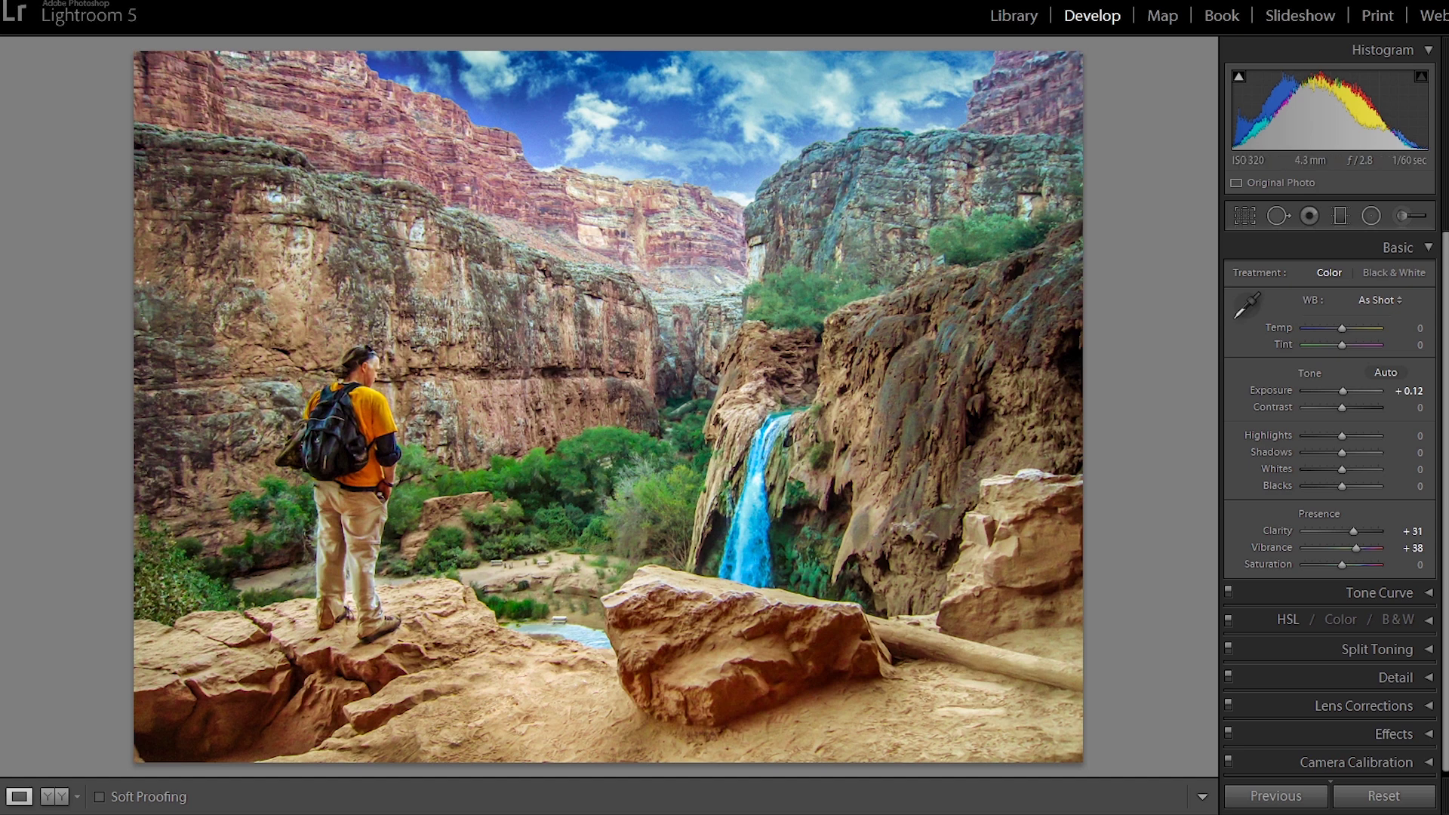
pyautogui.click(1397, 248)
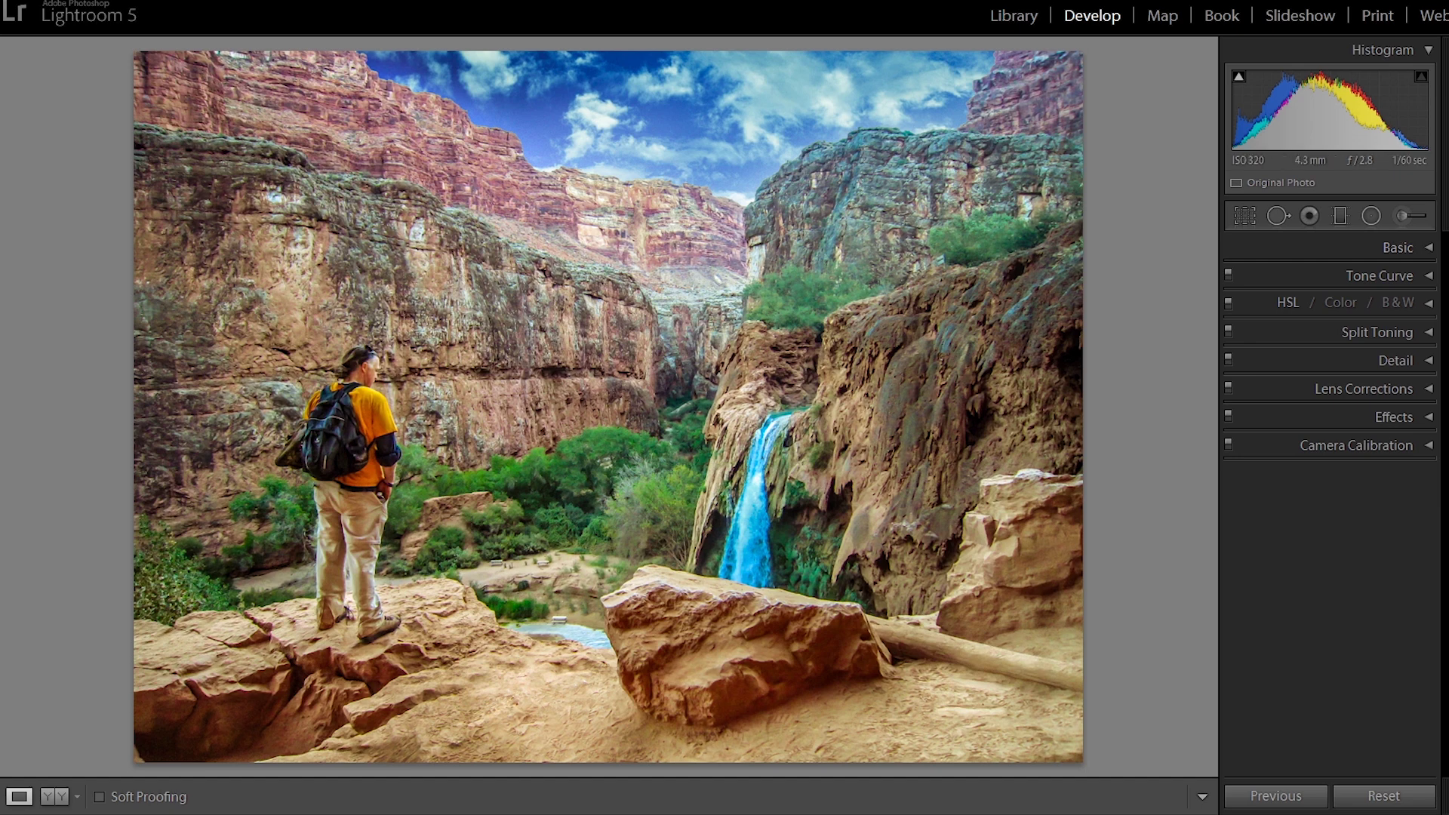
# - Compare the original IMG_0591.JPG with the finished IMG_0591-Edit-2.tif by switching between them several times, ending on the edited version
pyautogui.press('F6')
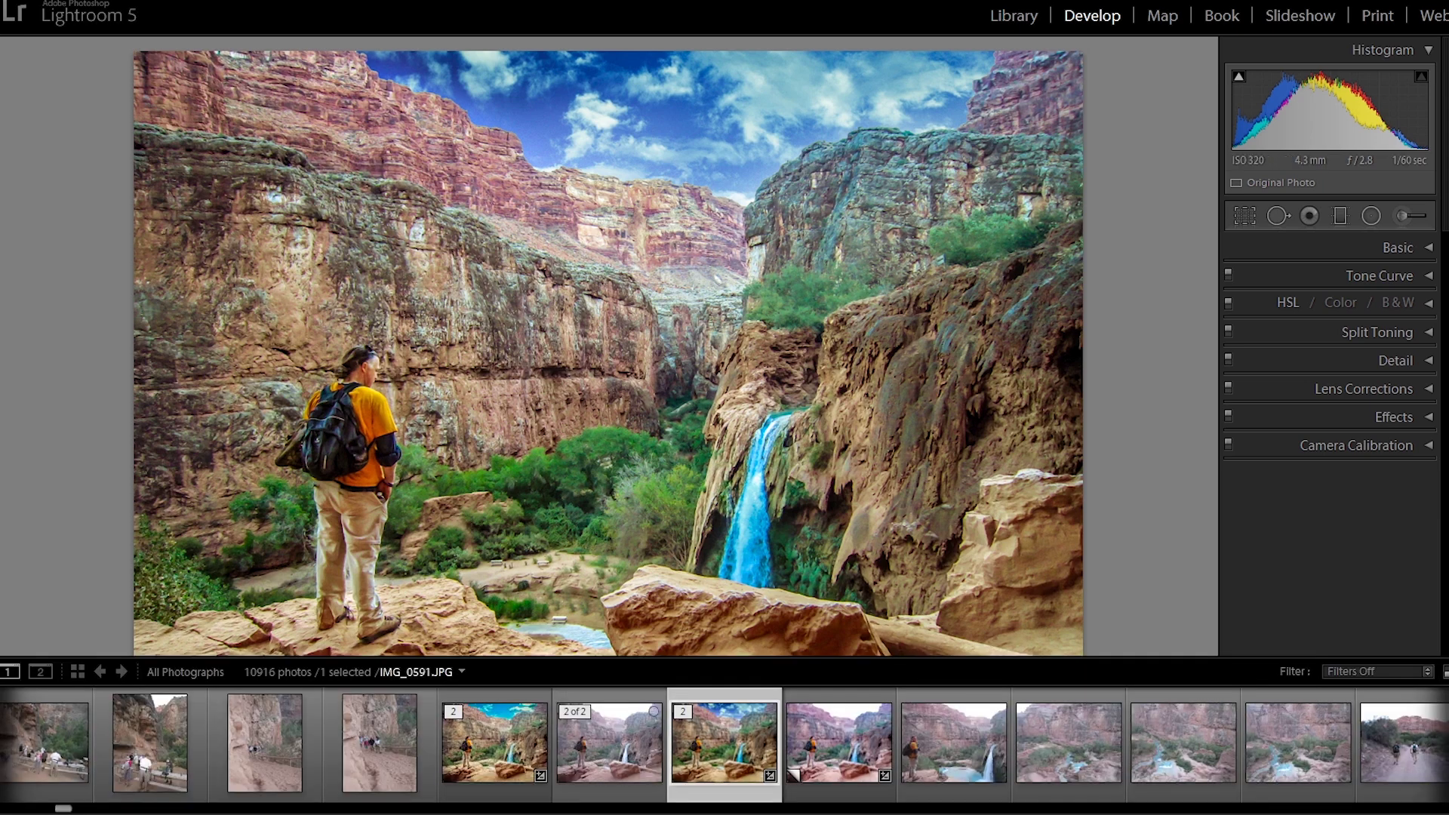
pyautogui.click(609, 742)
pyautogui.press('F6')
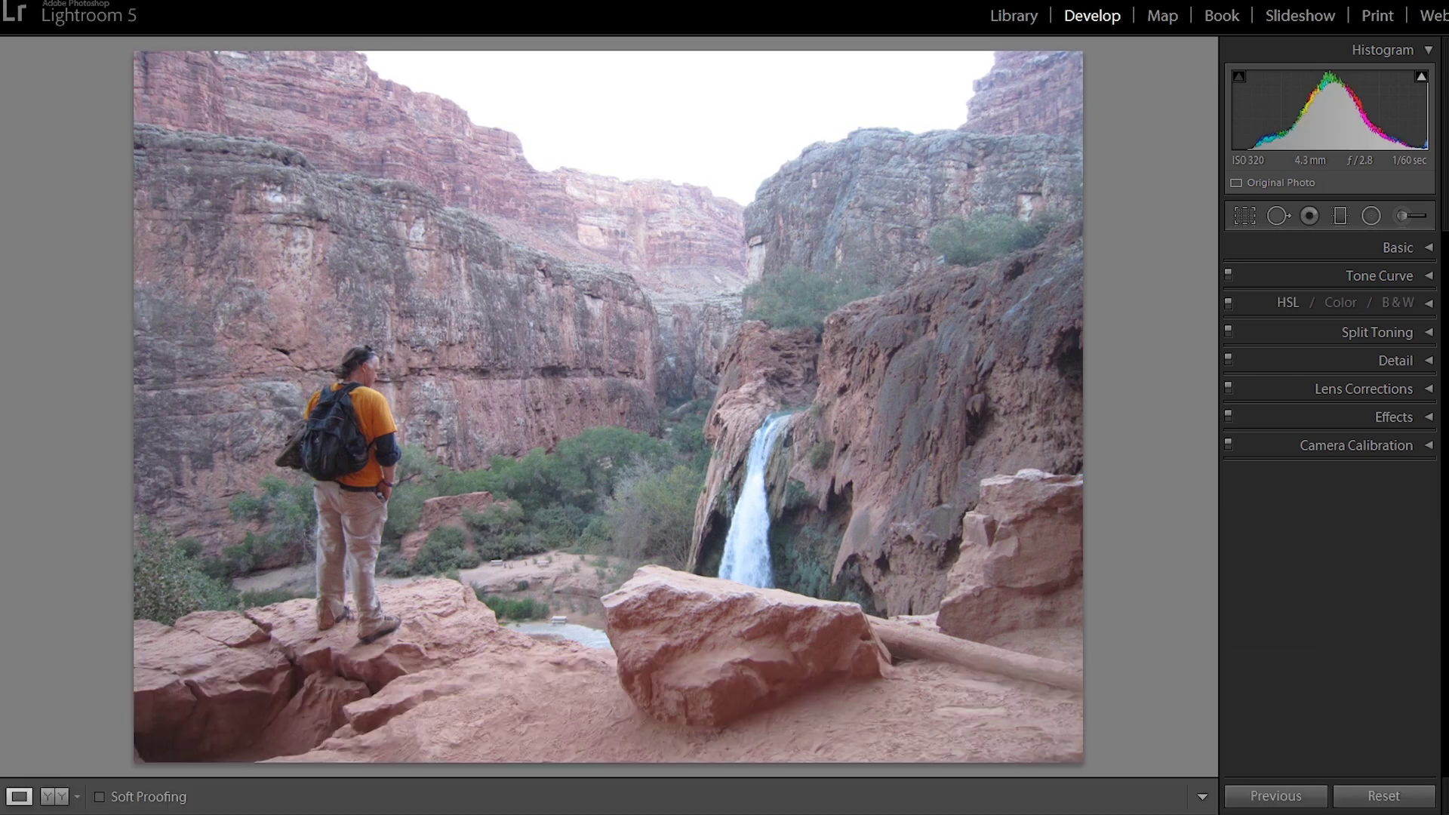
pyautogui.moveTo(725, 810)
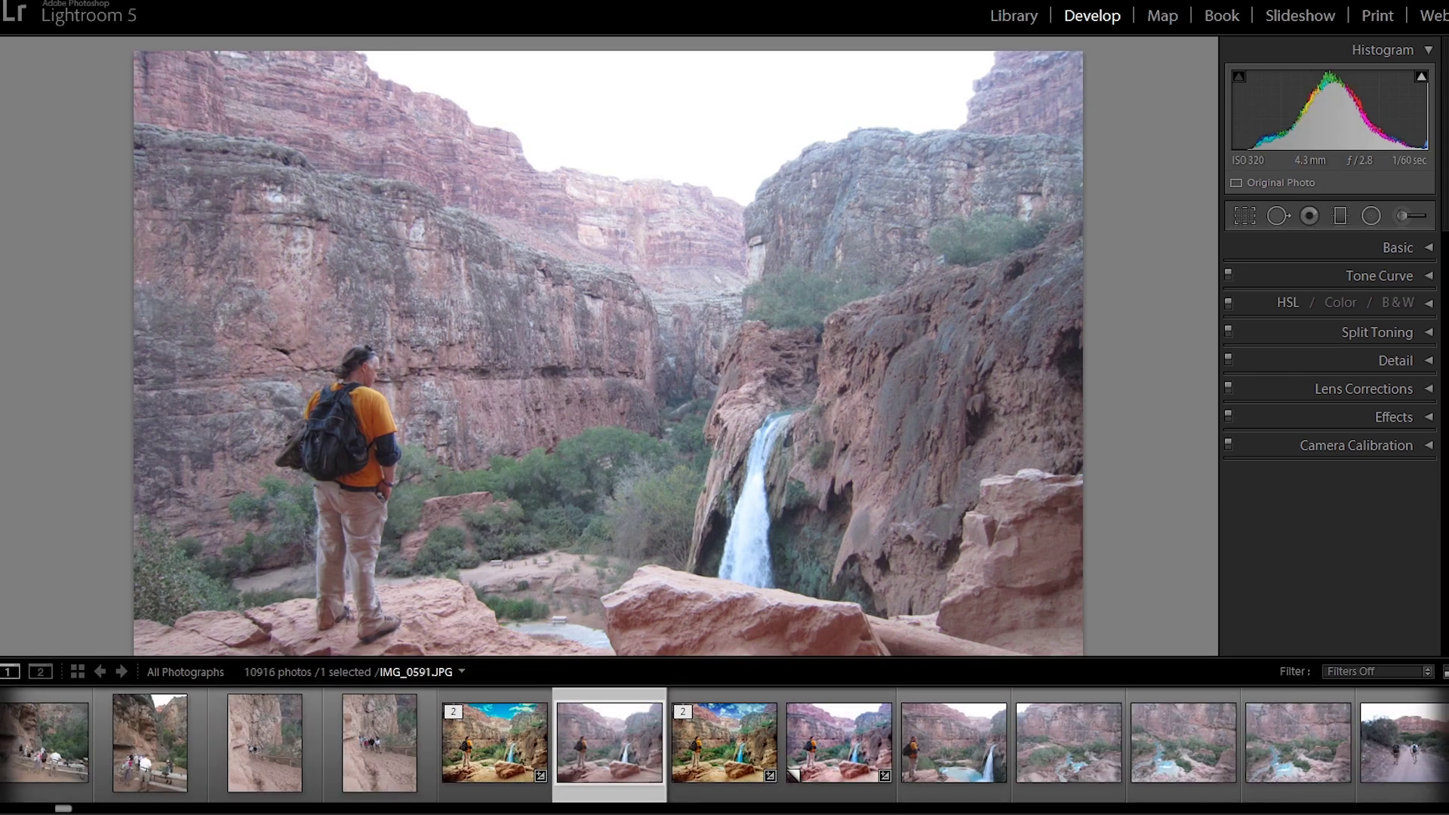
pyautogui.click(724, 743)
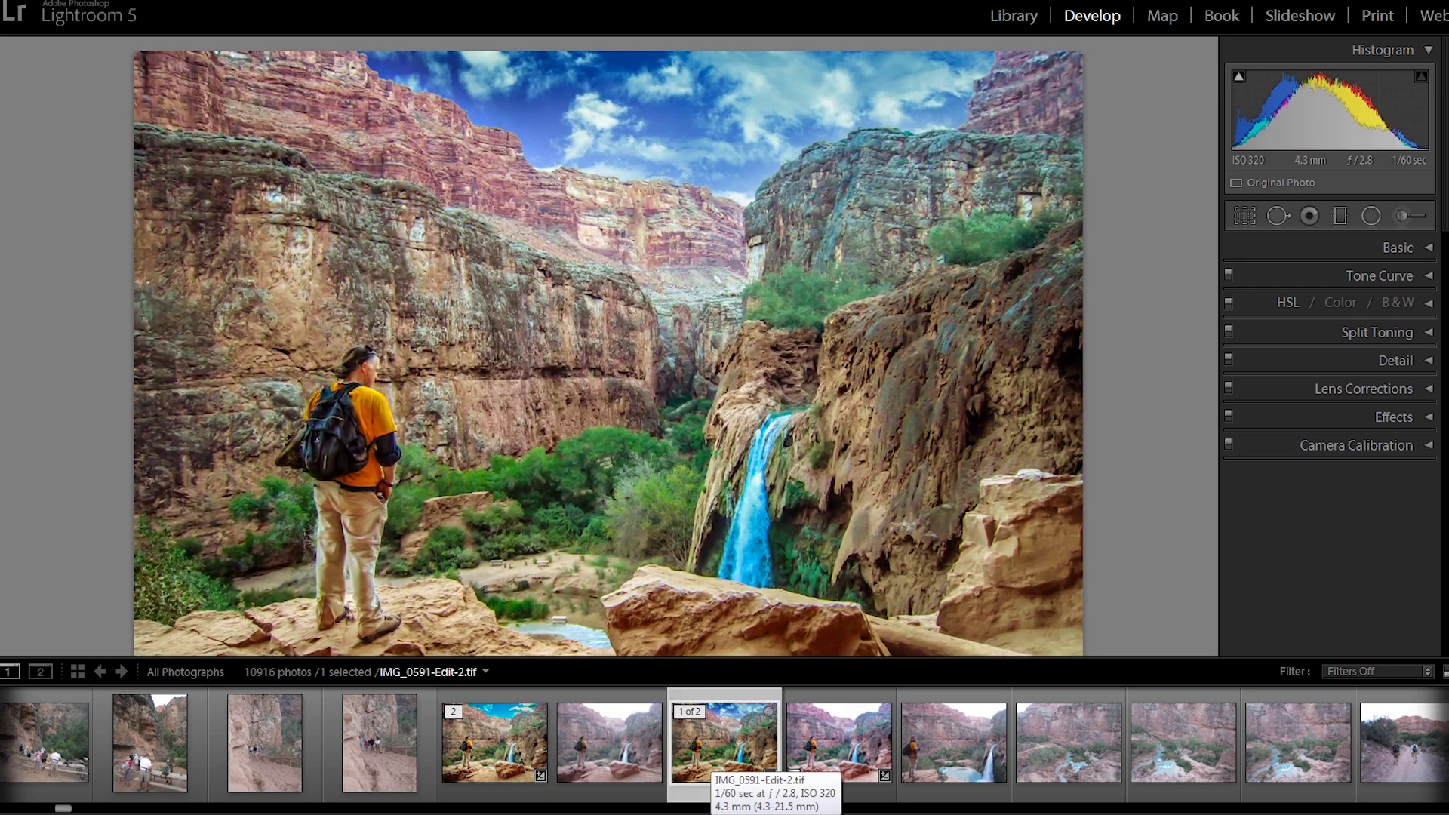
pyautogui.click(636, 761)
pyautogui.press('F6')
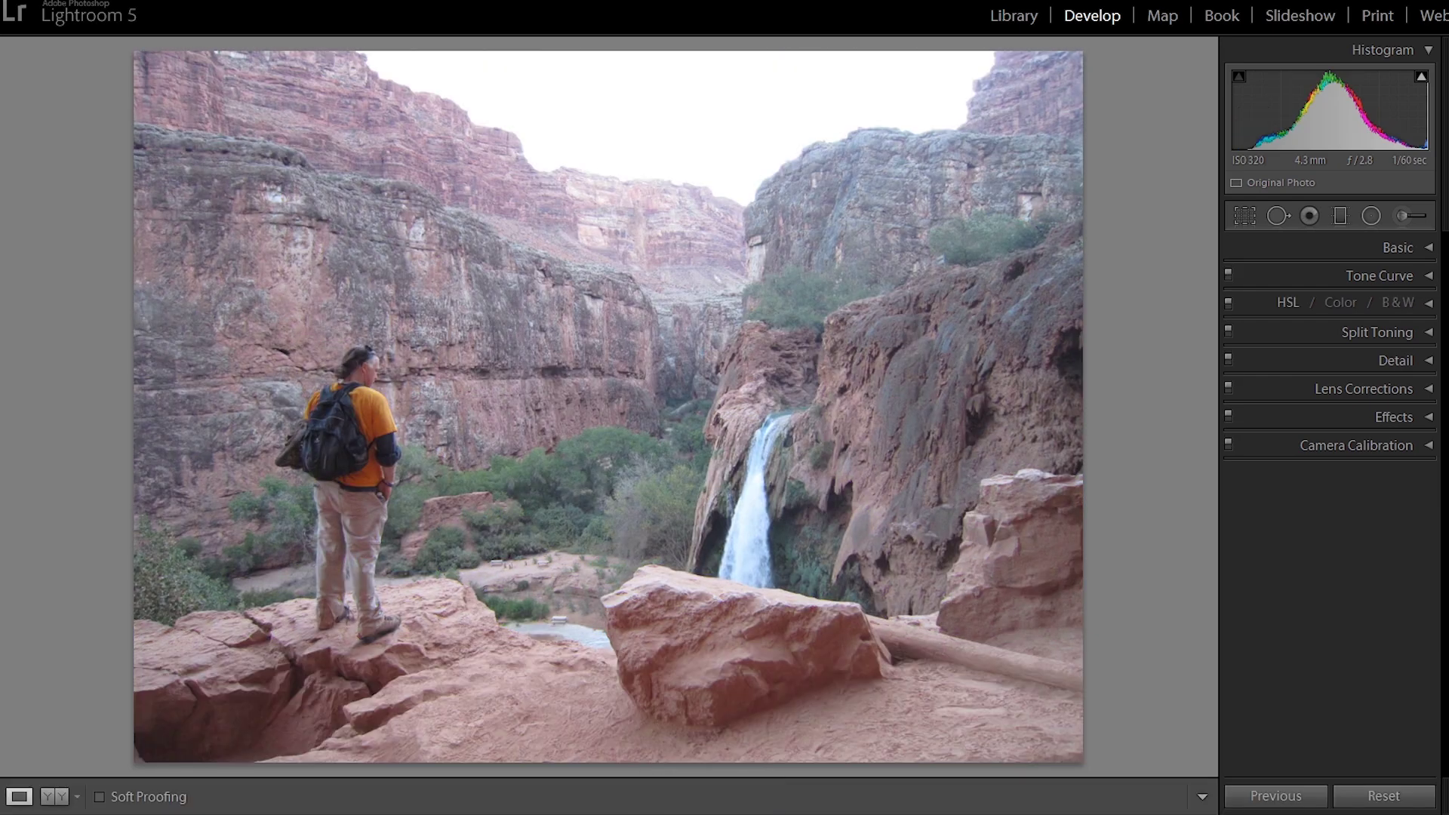
pyautogui.press('Right')
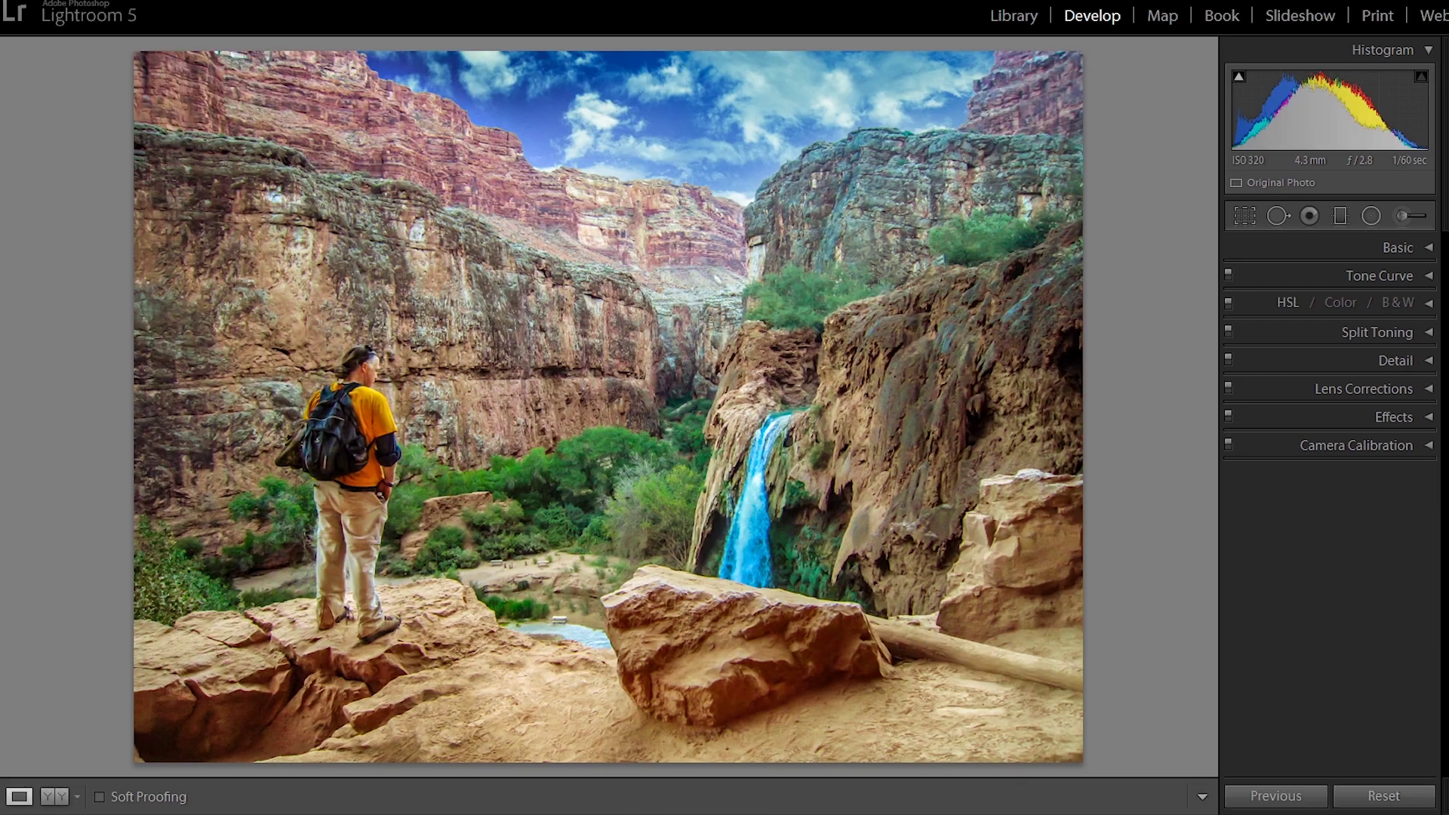
pyautogui.press('Left')
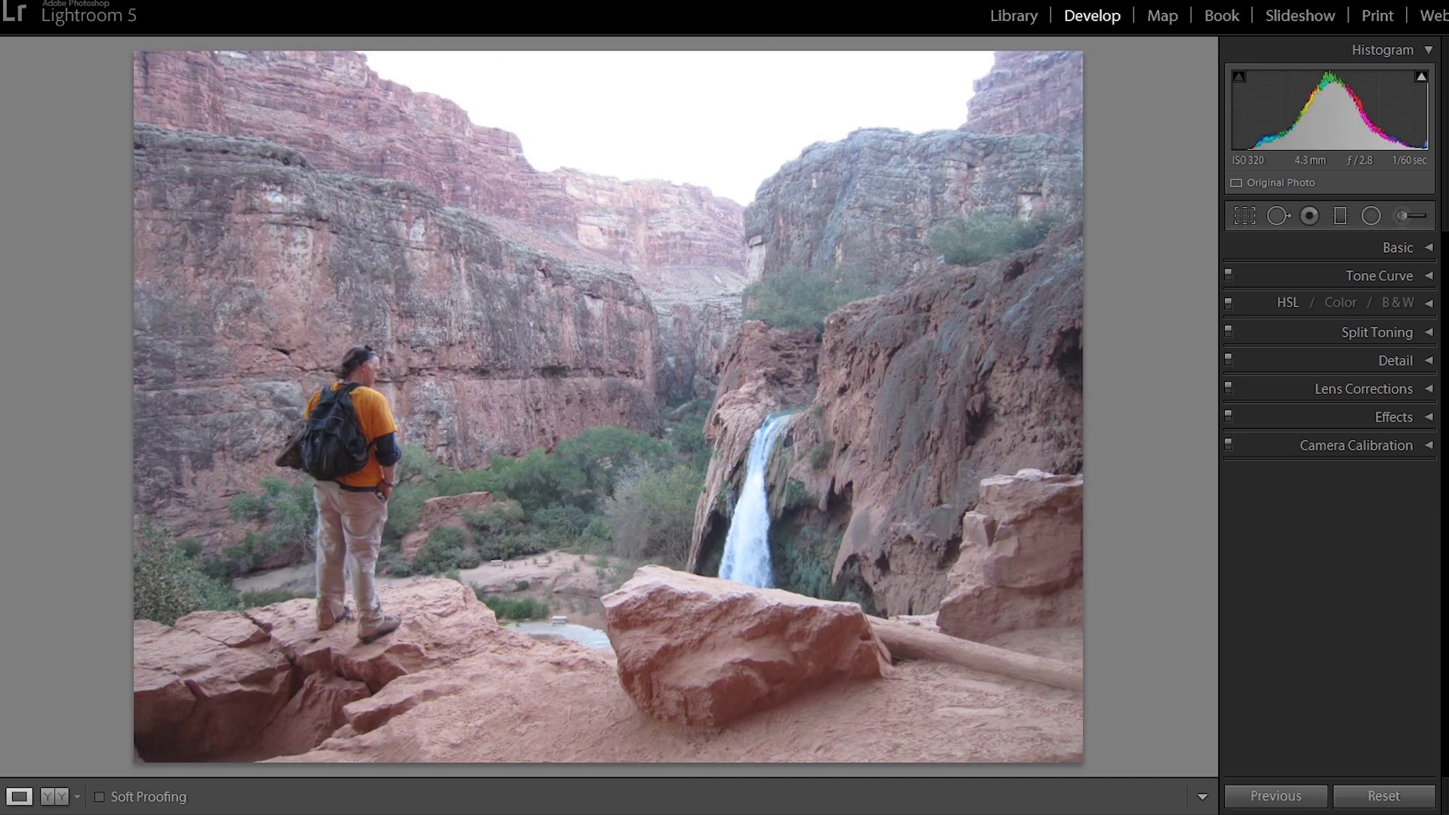
pyautogui.press('Right')
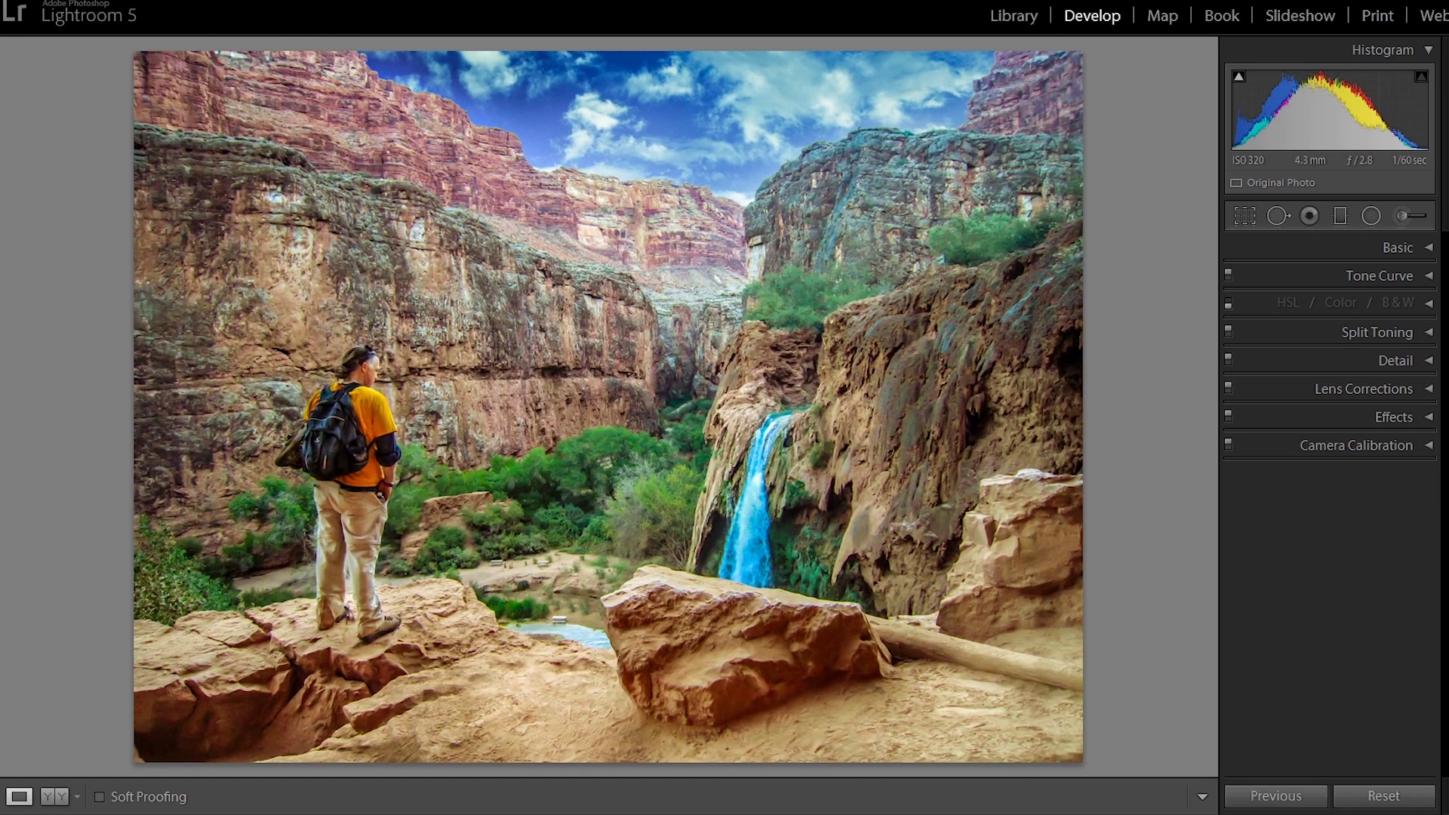